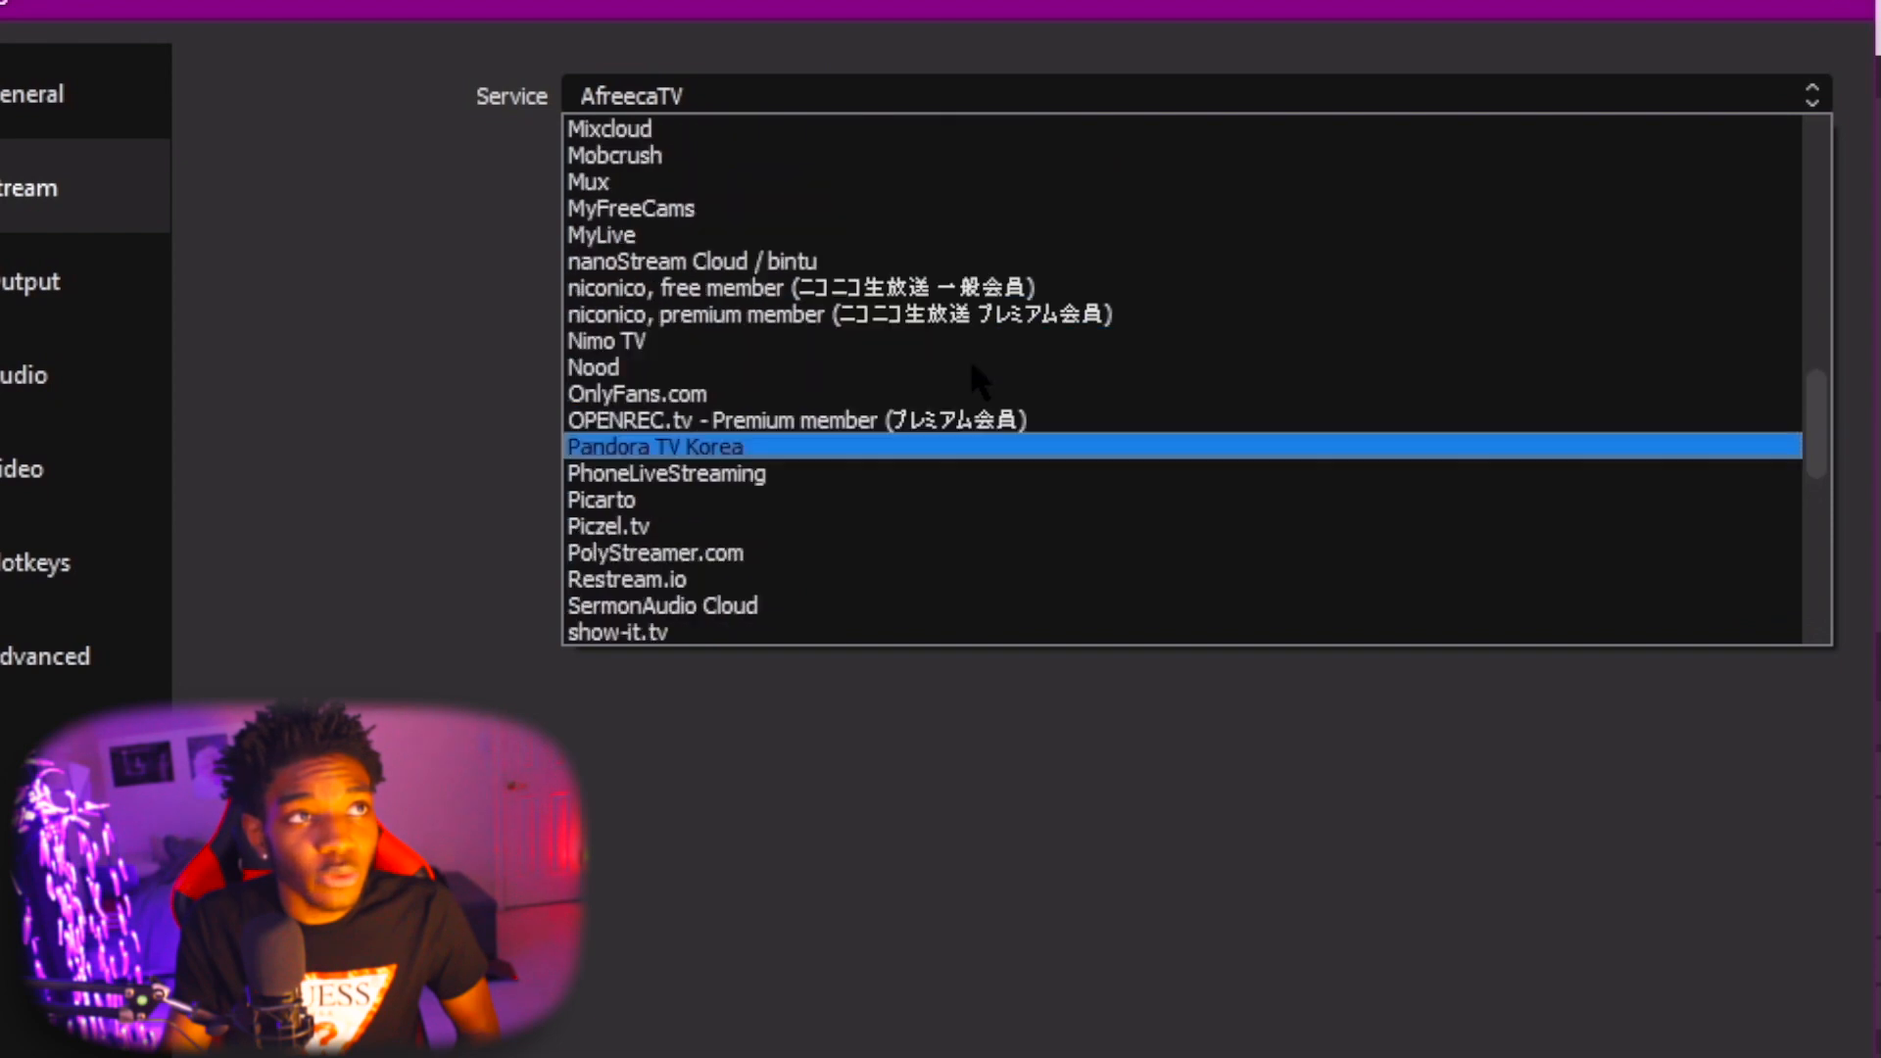
Set the streaming service to Twitch in the stream settings.
{"action": "scroll", "coordinate": [970, 358], "scroll_direction": "up", "scroll_amount": 4}
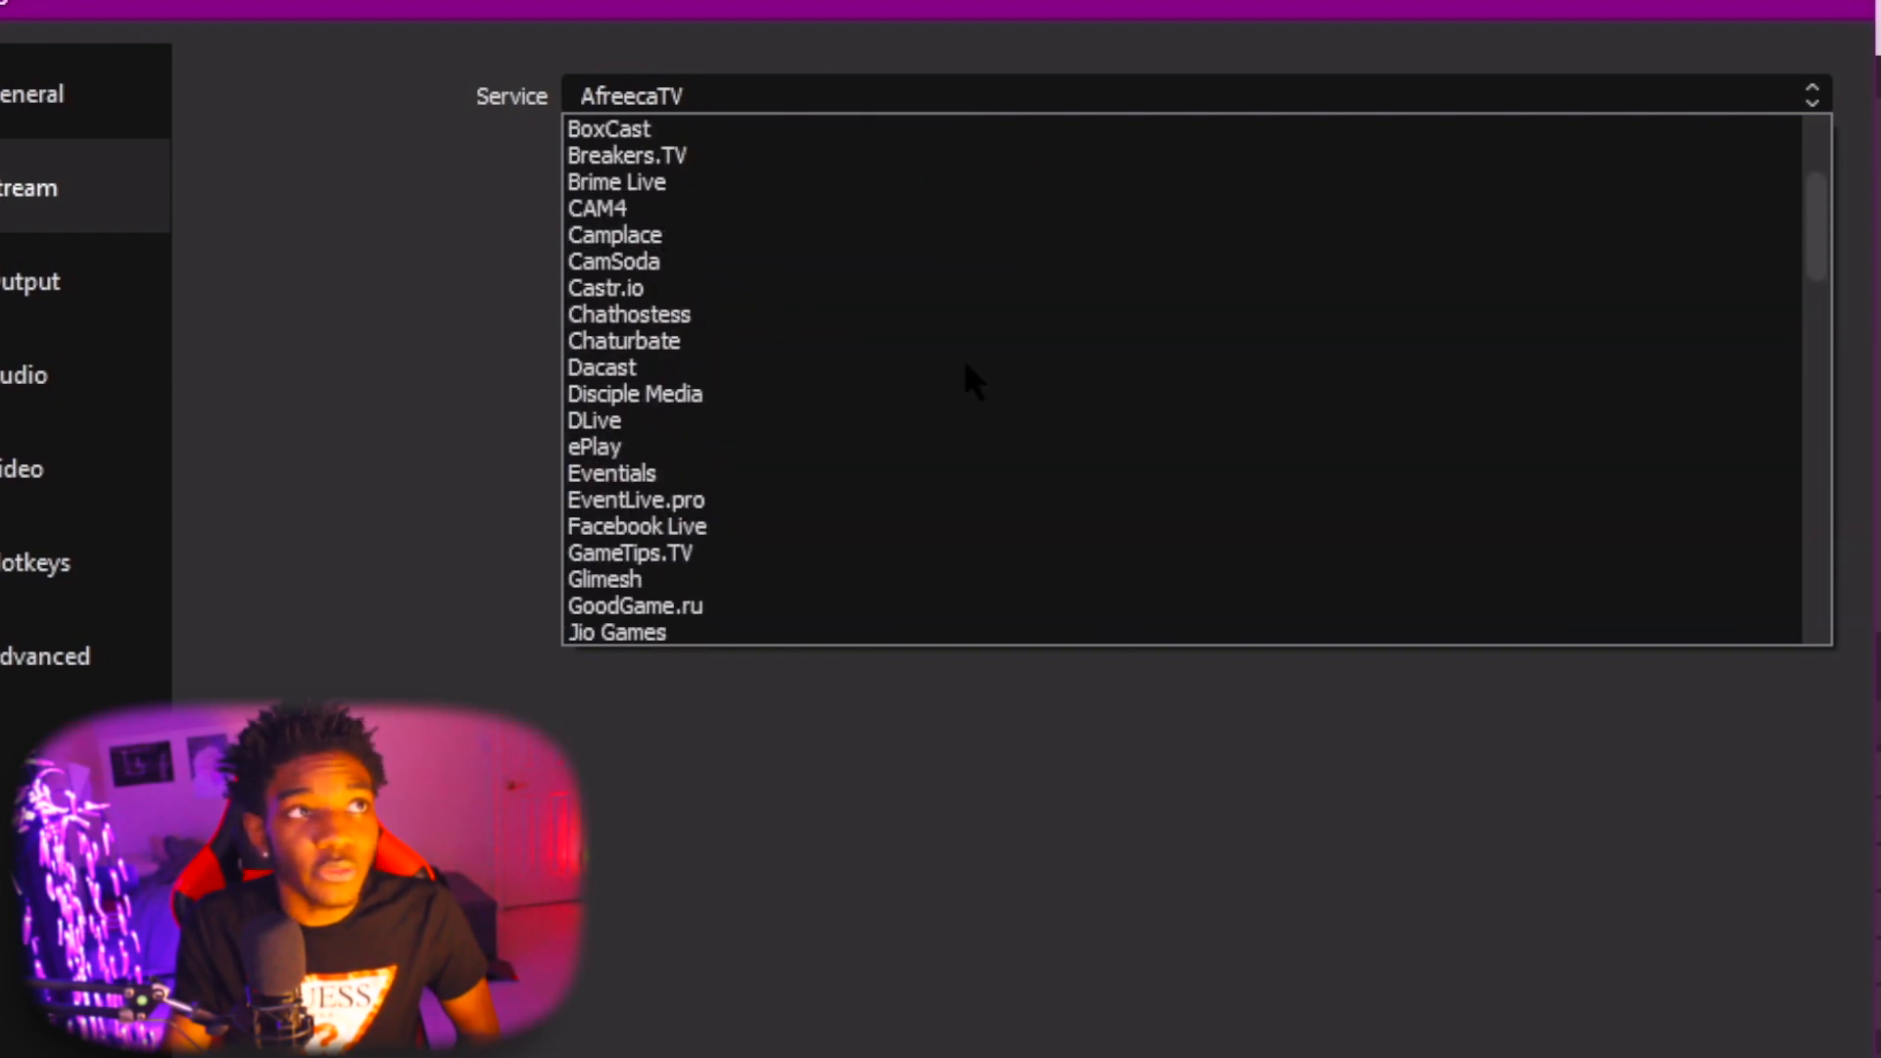
{"action": "left_click", "coordinate": [541, 466]}
{"action": "left_click", "coordinate": [875, 95]}
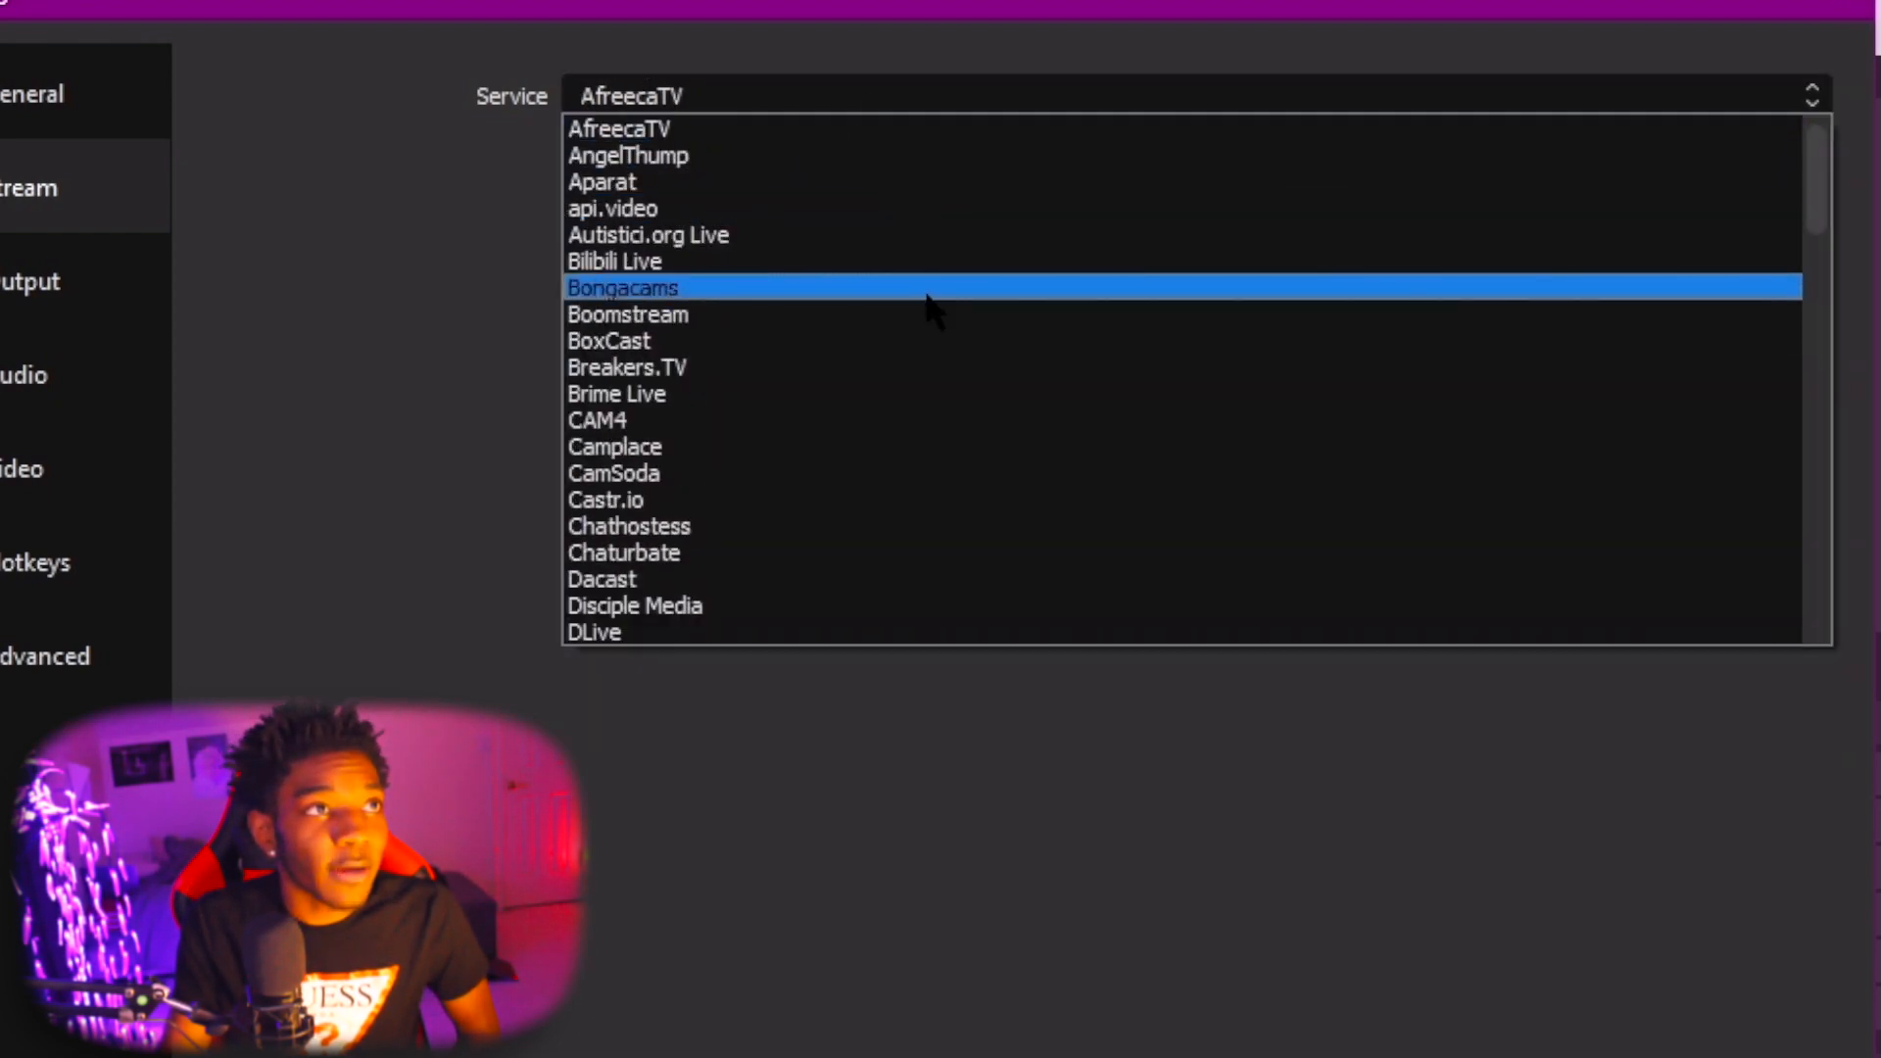
{"action": "scroll", "coordinate": [924, 304], "scroll_direction": "down", "scroll_amount": 20}
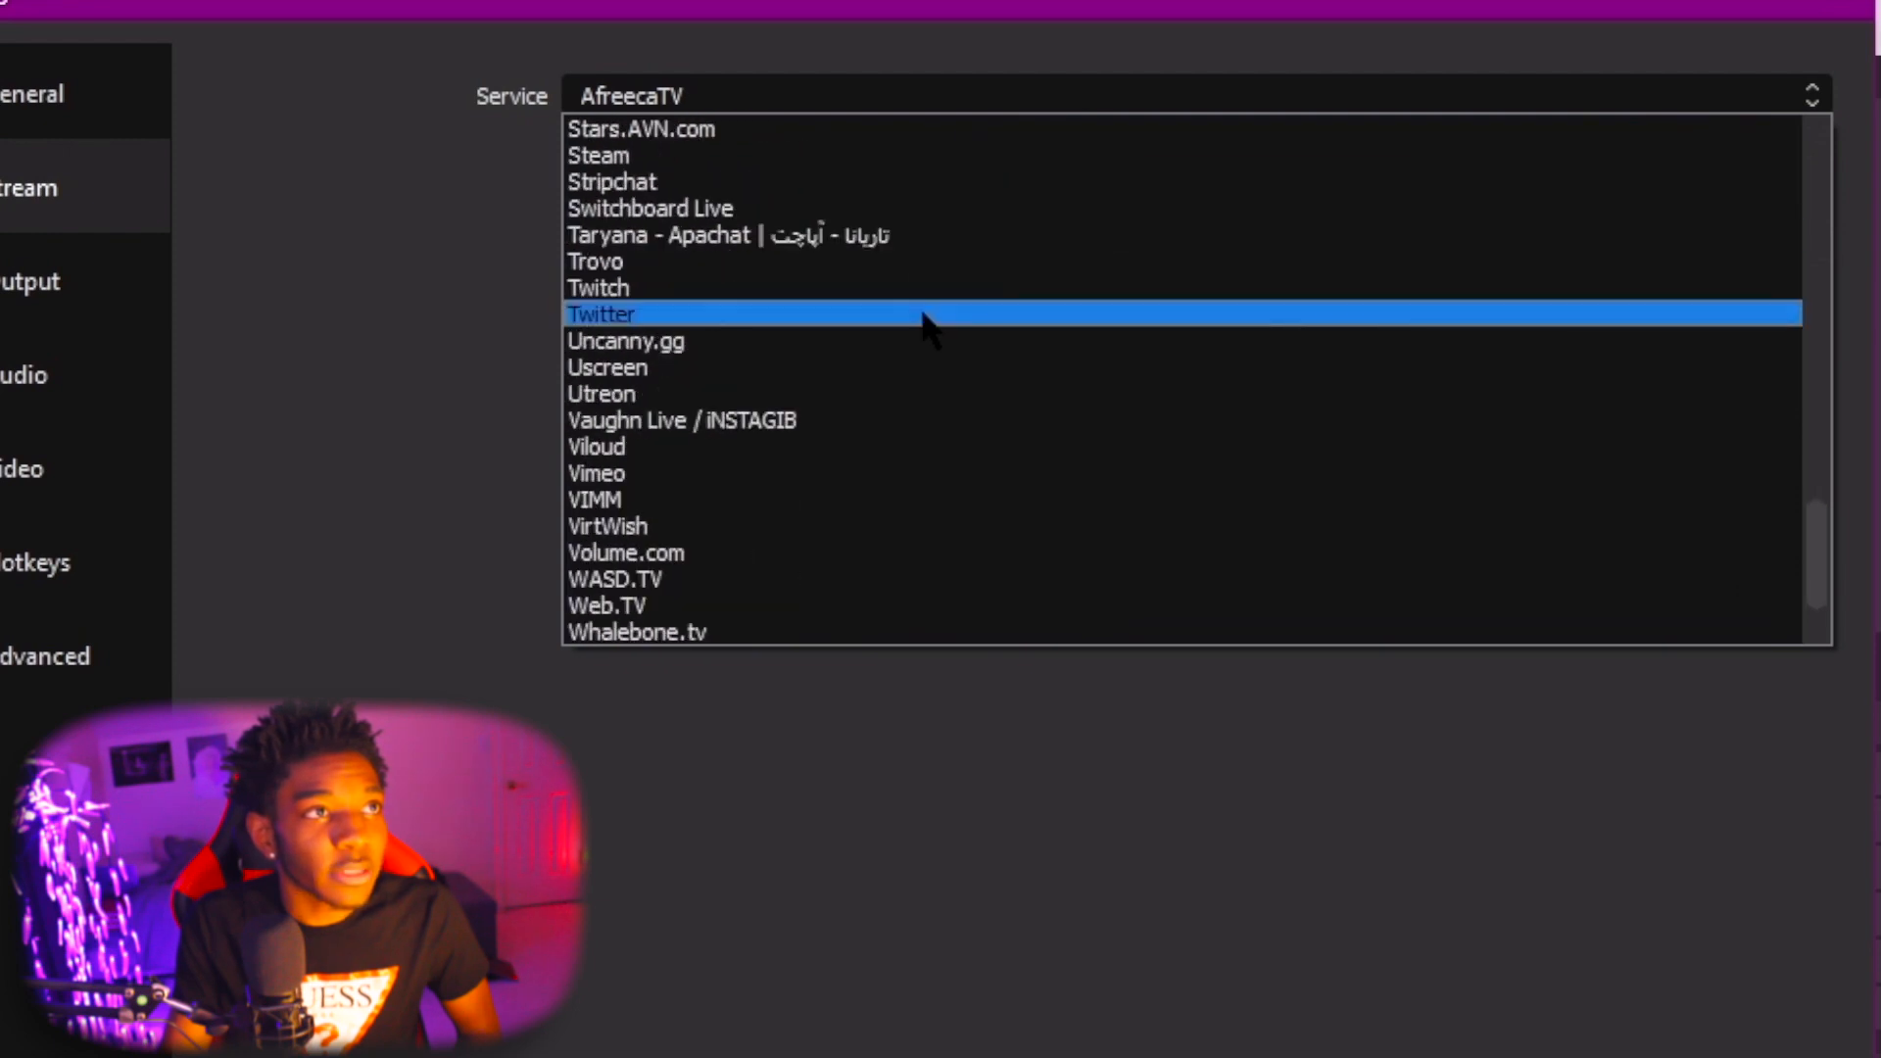
{"action": "left_click", "coordinate": [930, 288]}
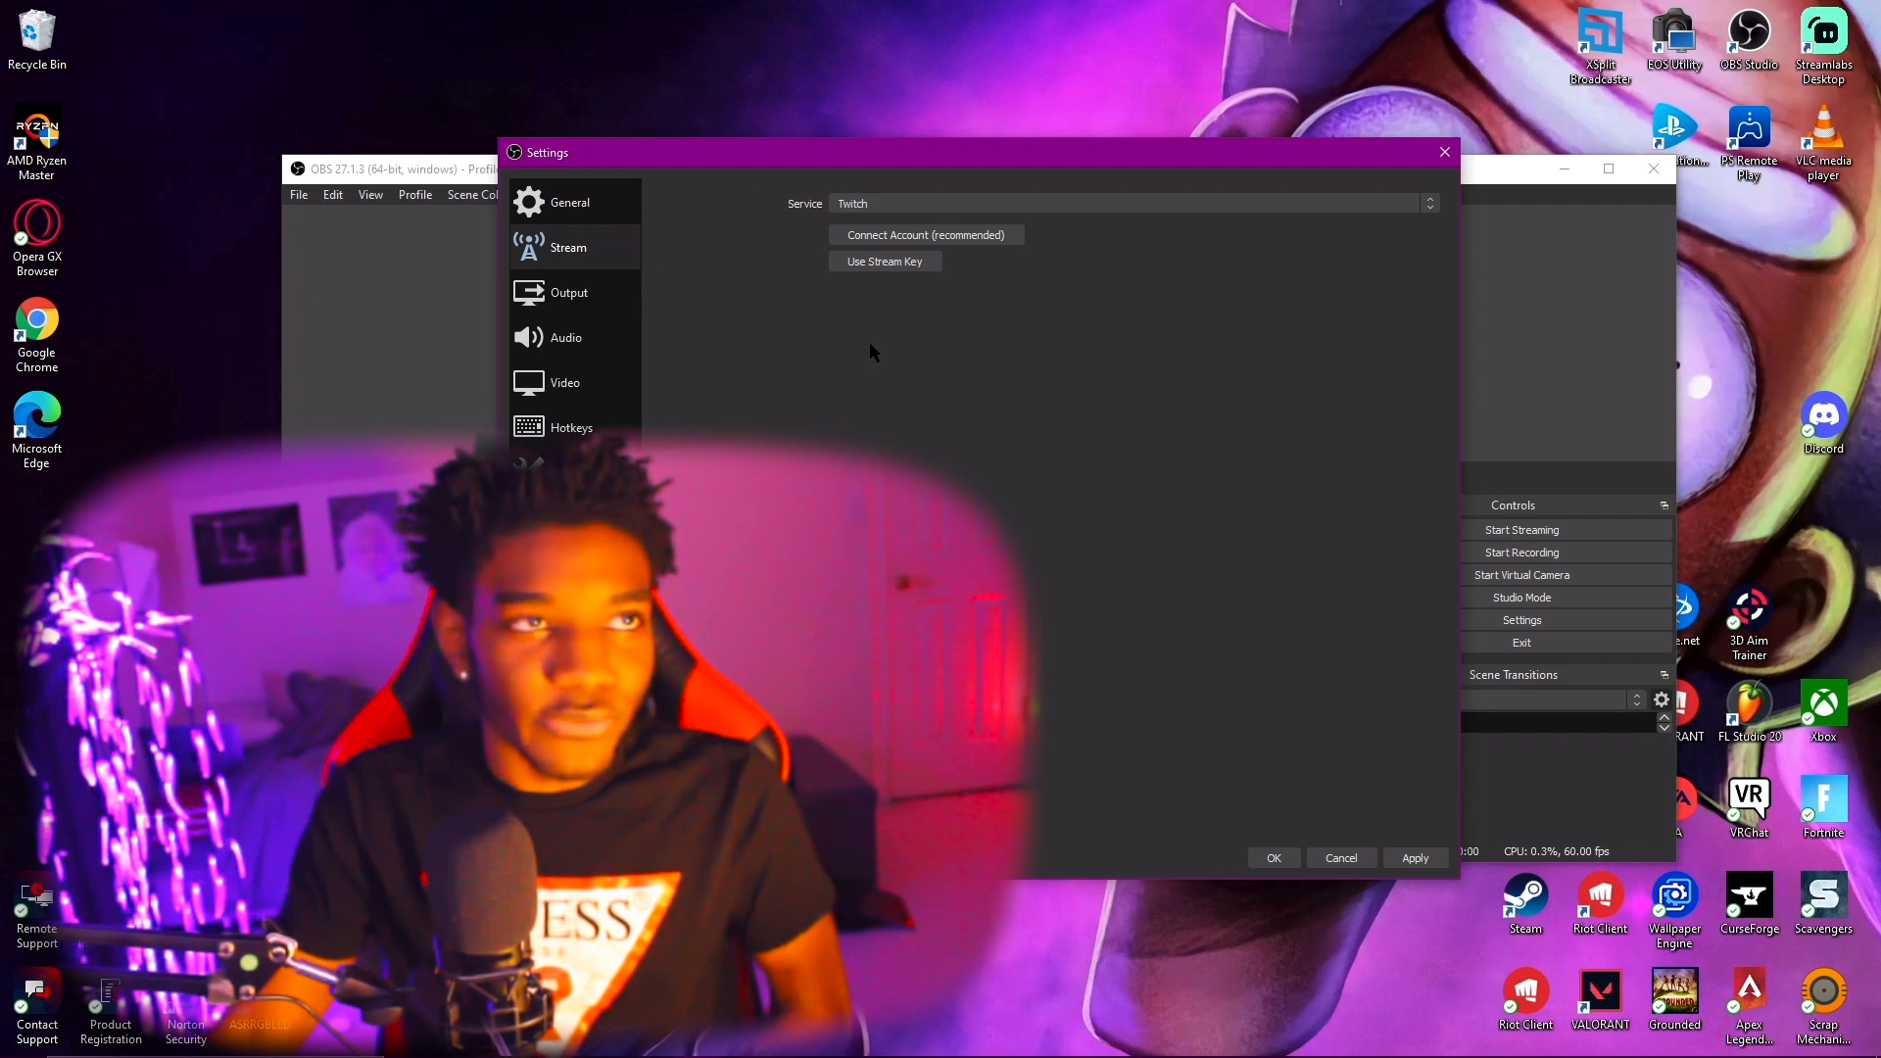
Connect the Twitch account by logging in with the account's username, and apply the stream settings.
{"action": "left_click", "coordinate": [1016, 236]}
{"action": "type", "text": "lo"}
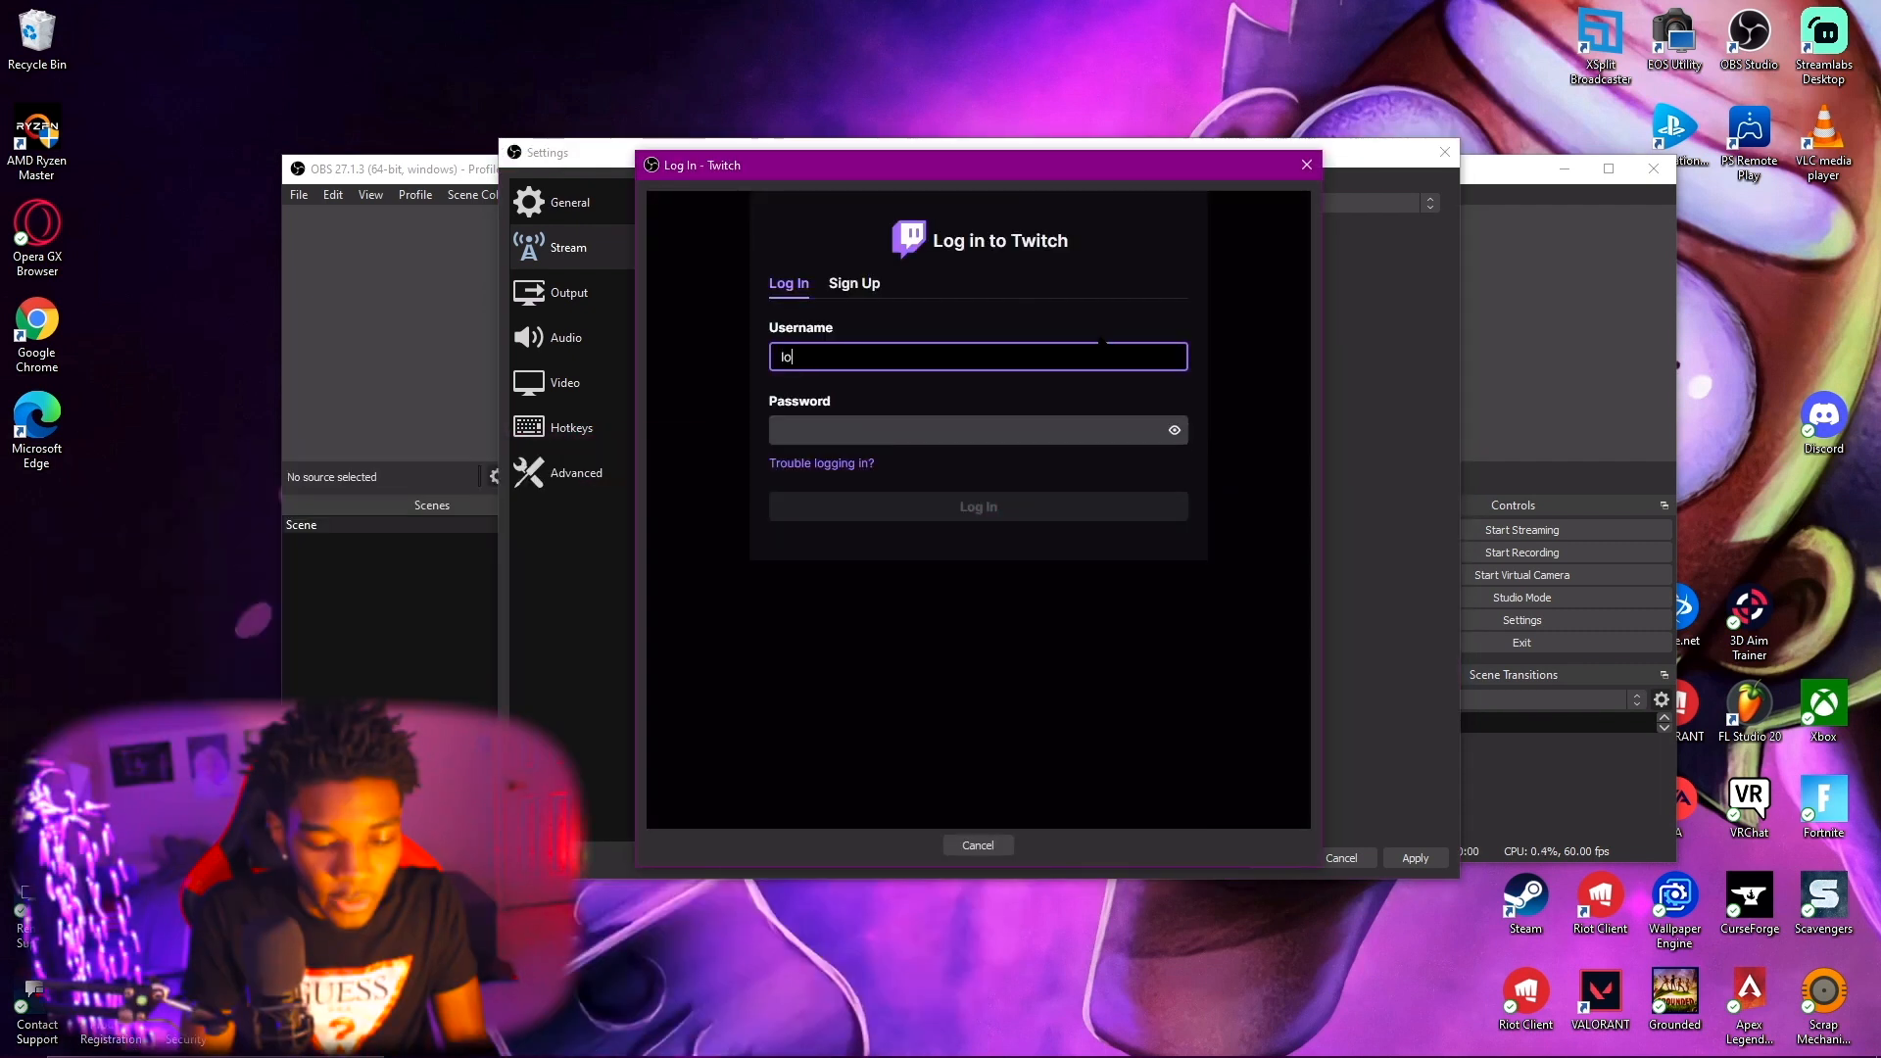
{"action": "type", "text": "nevt"}
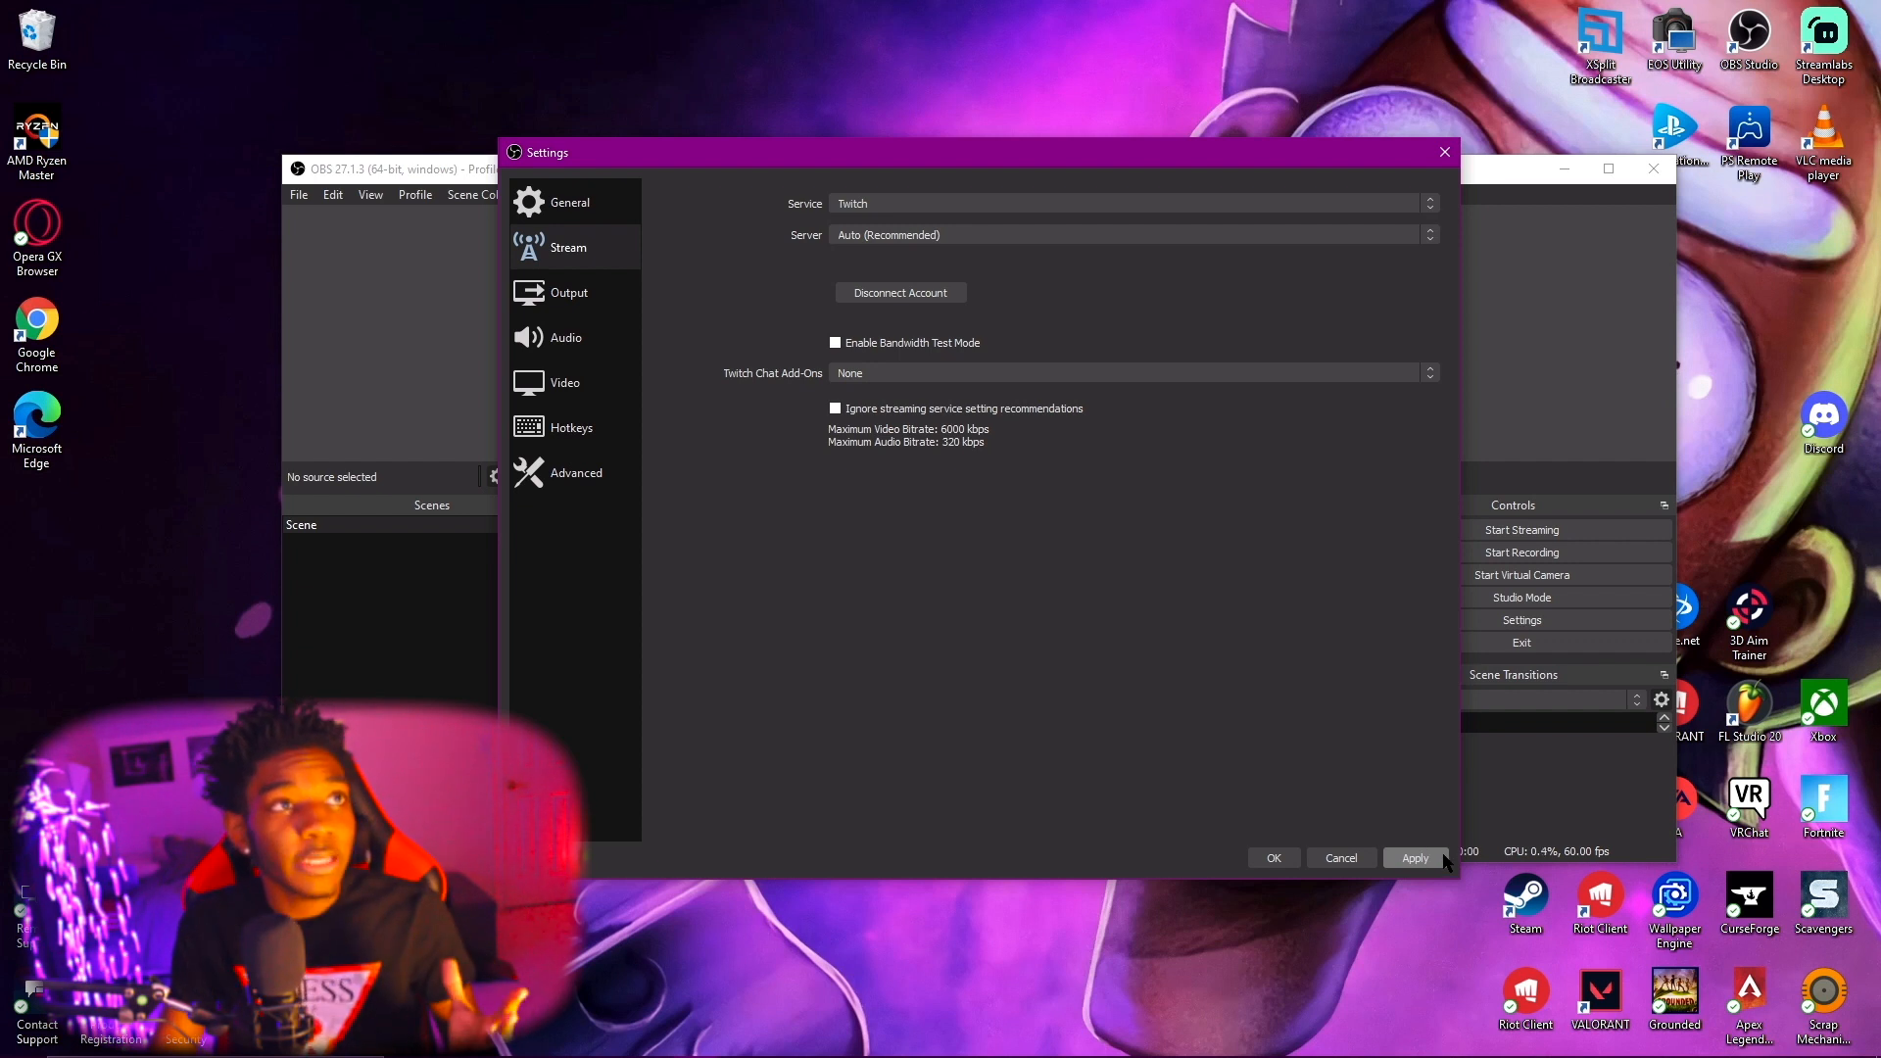
{"action": "left_click", "coordinate": [1417, 859]}
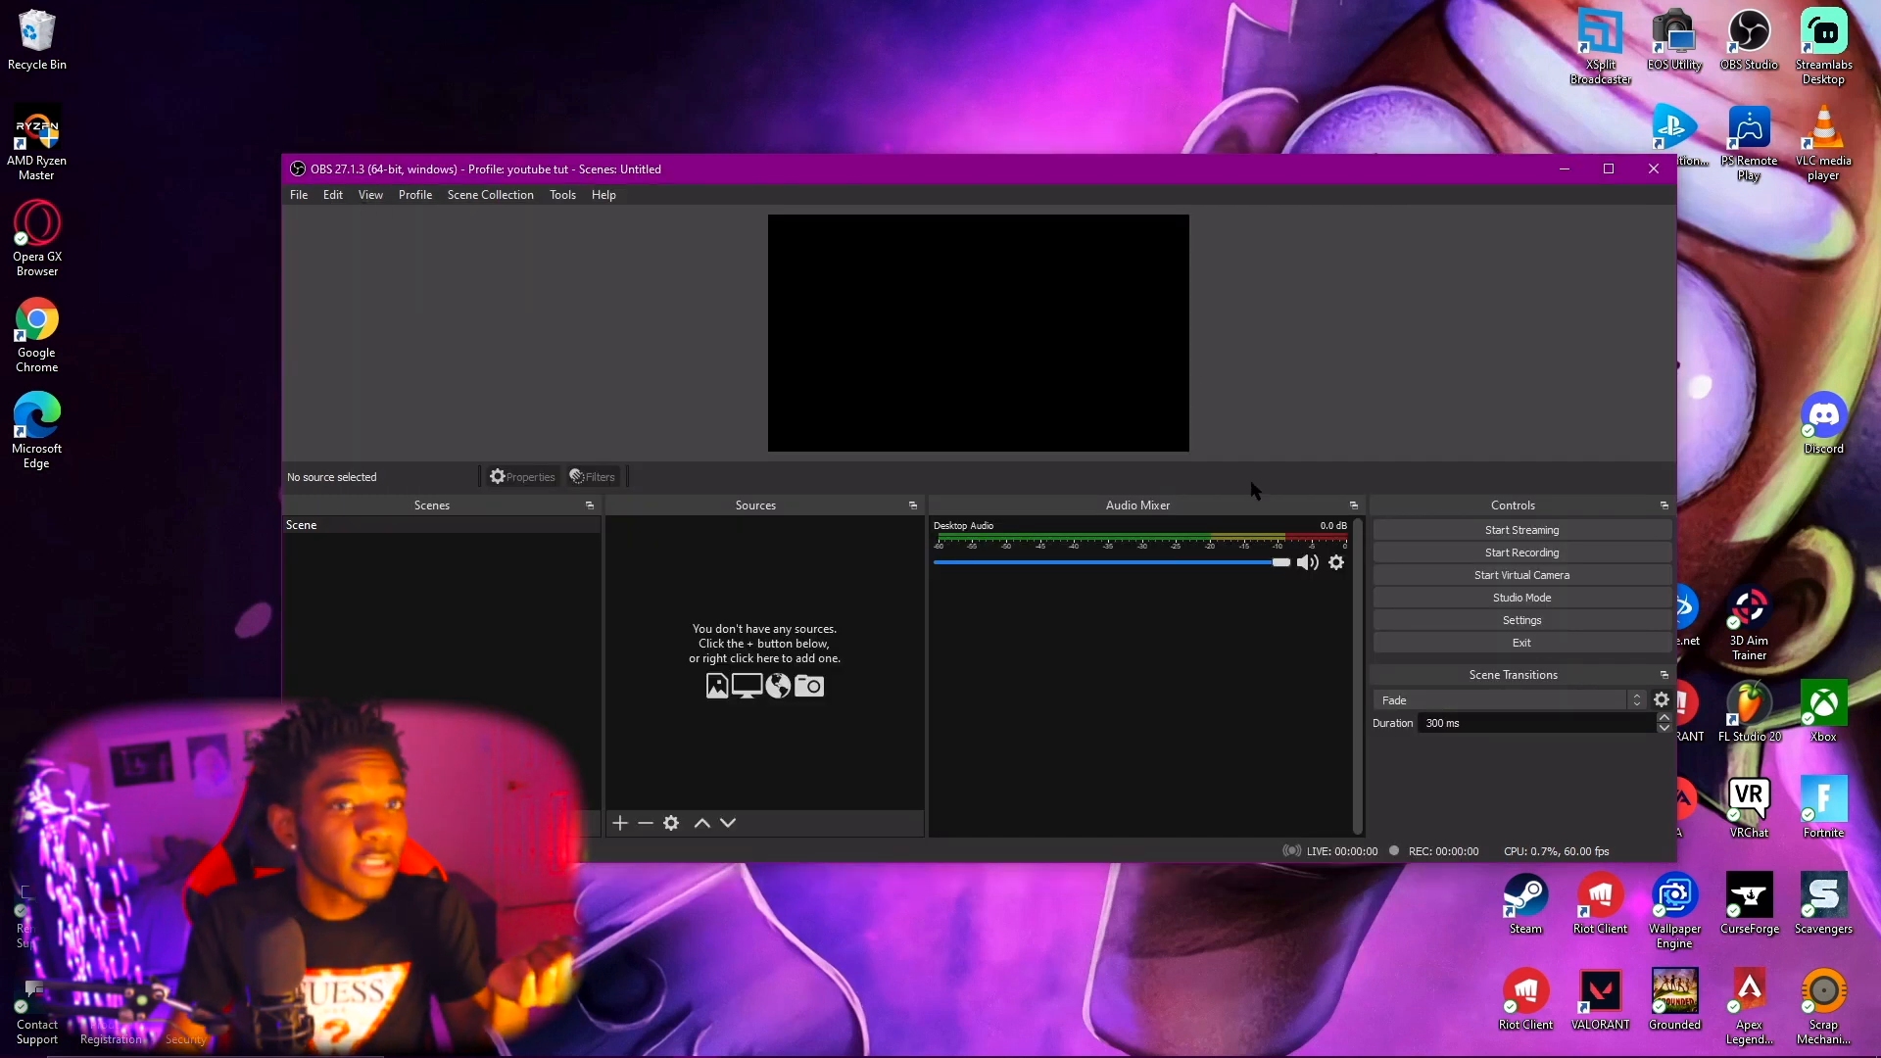
Open the Output page of the settings for review.
{"action": "left_click", "coordinate": [1565, 621]}
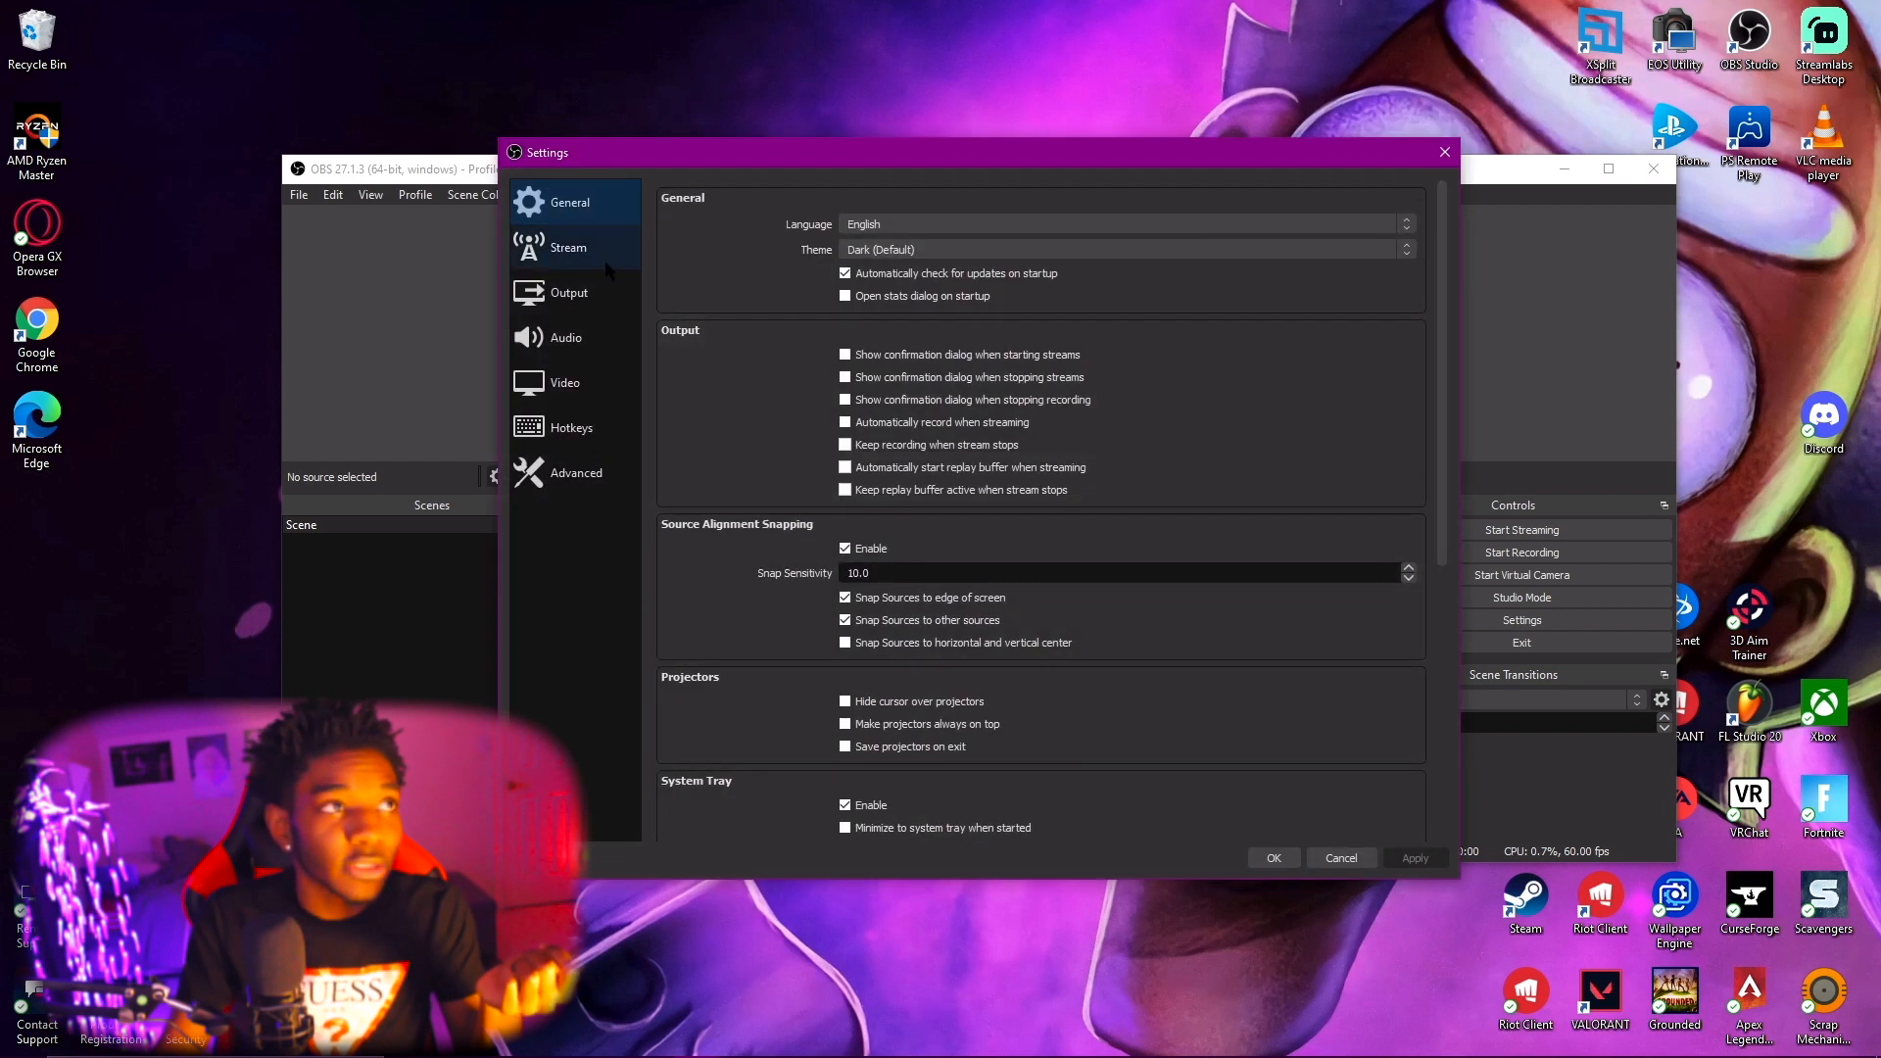
{"action": "left_click", "coordinate": [599, 292]}
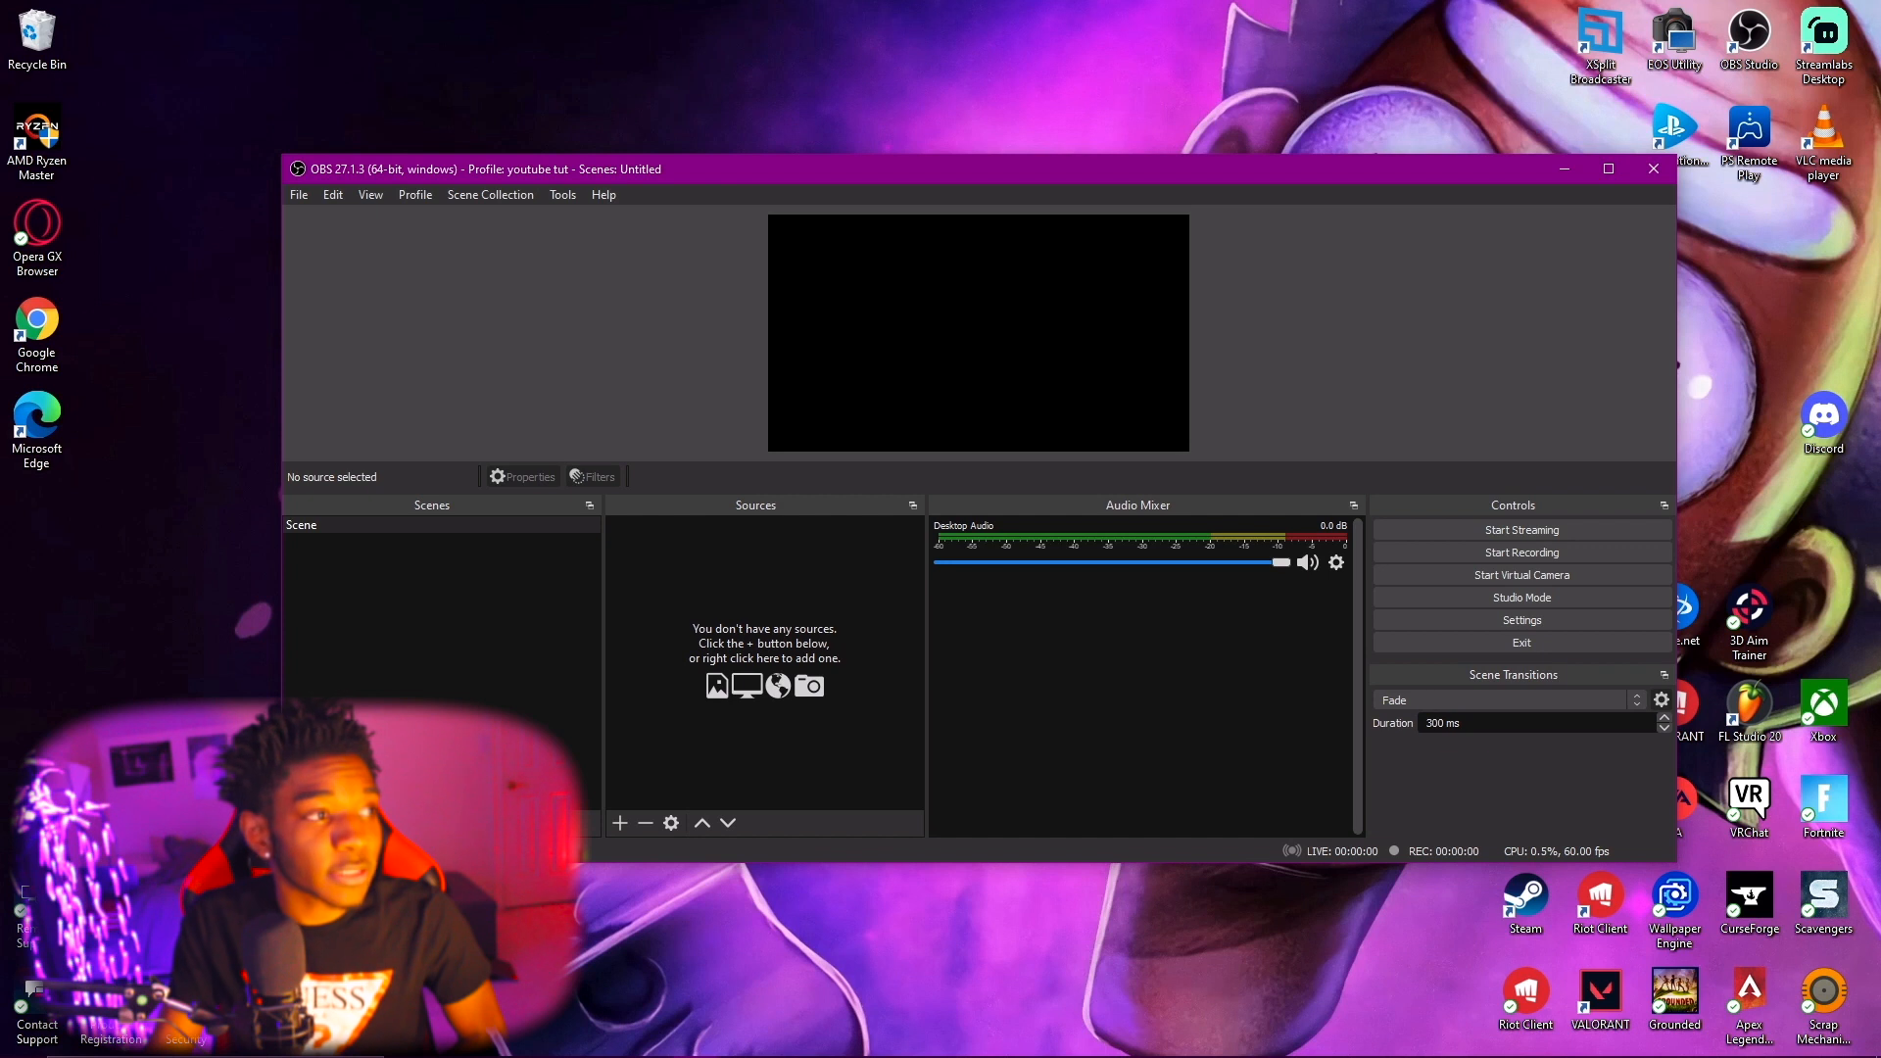
Add a second scene with the name Scene 2.
{"action": "left_click", "coordinate": [297, 823]}
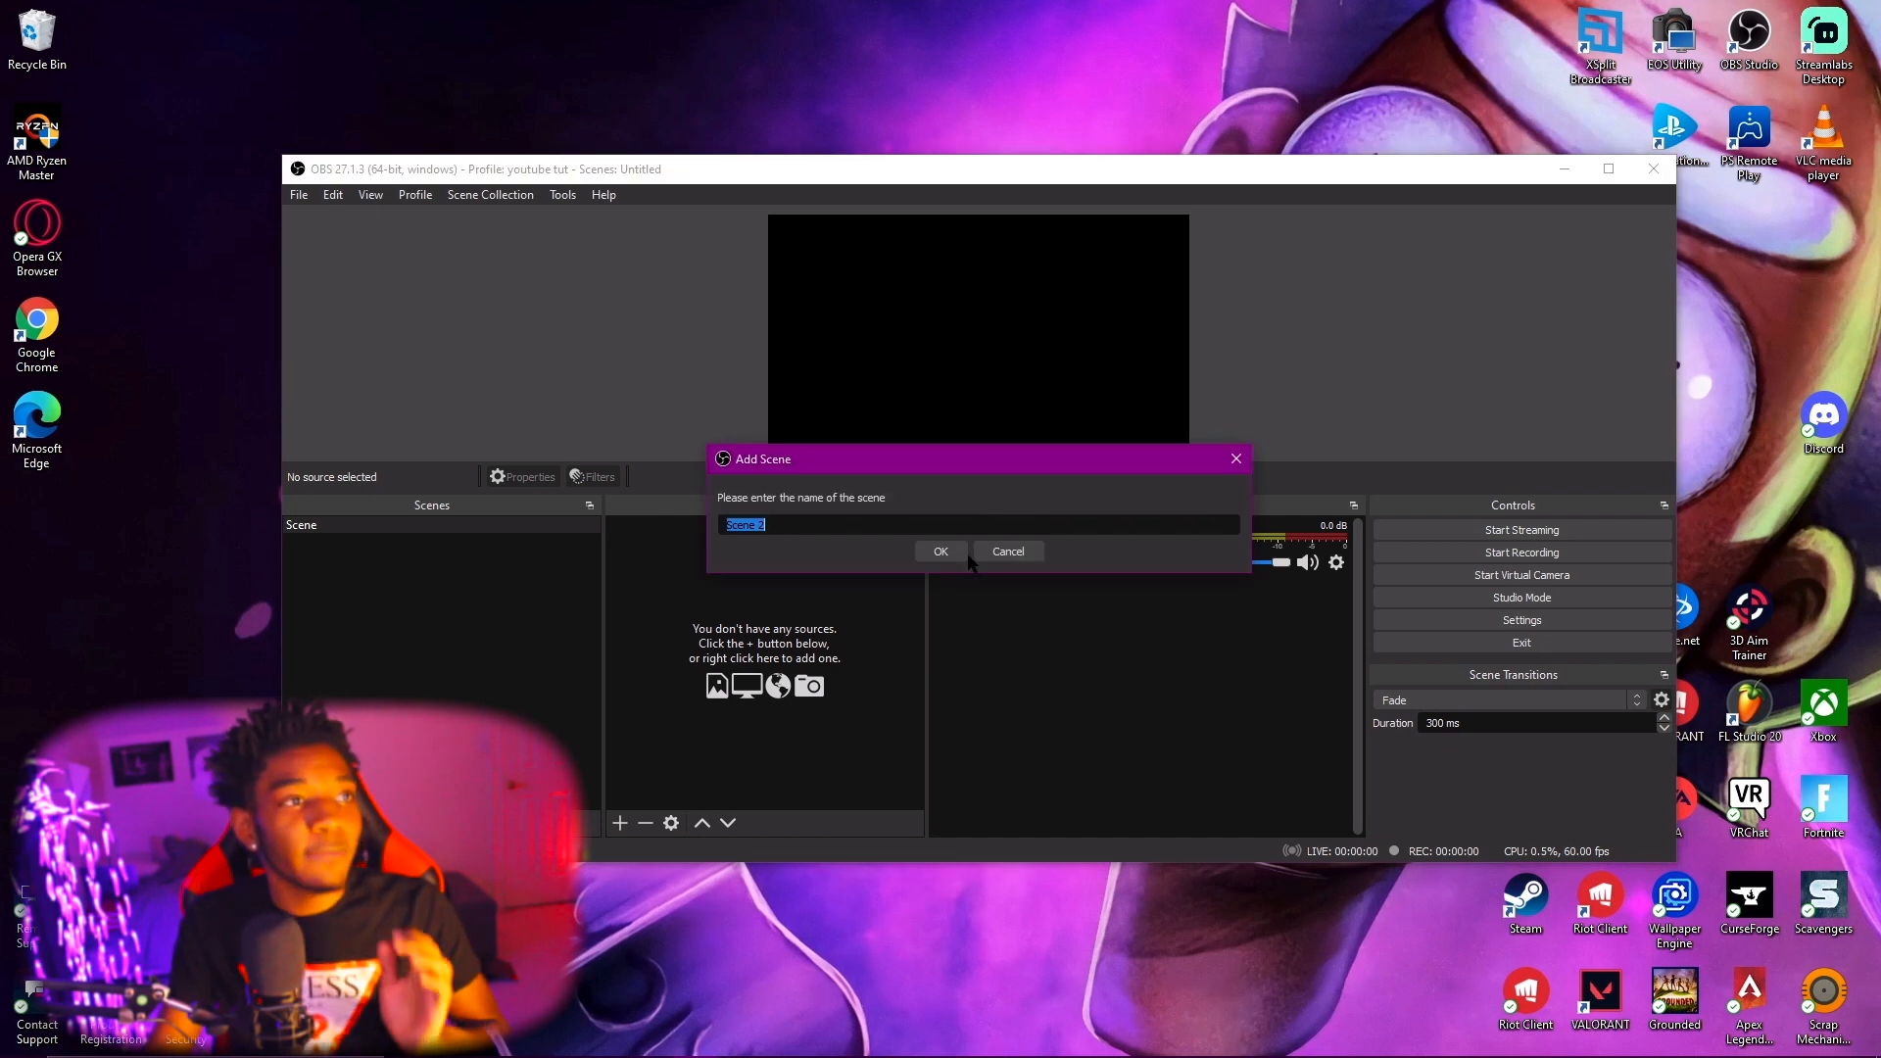
{"action": "left_click", "coordinate": [995, 556]}
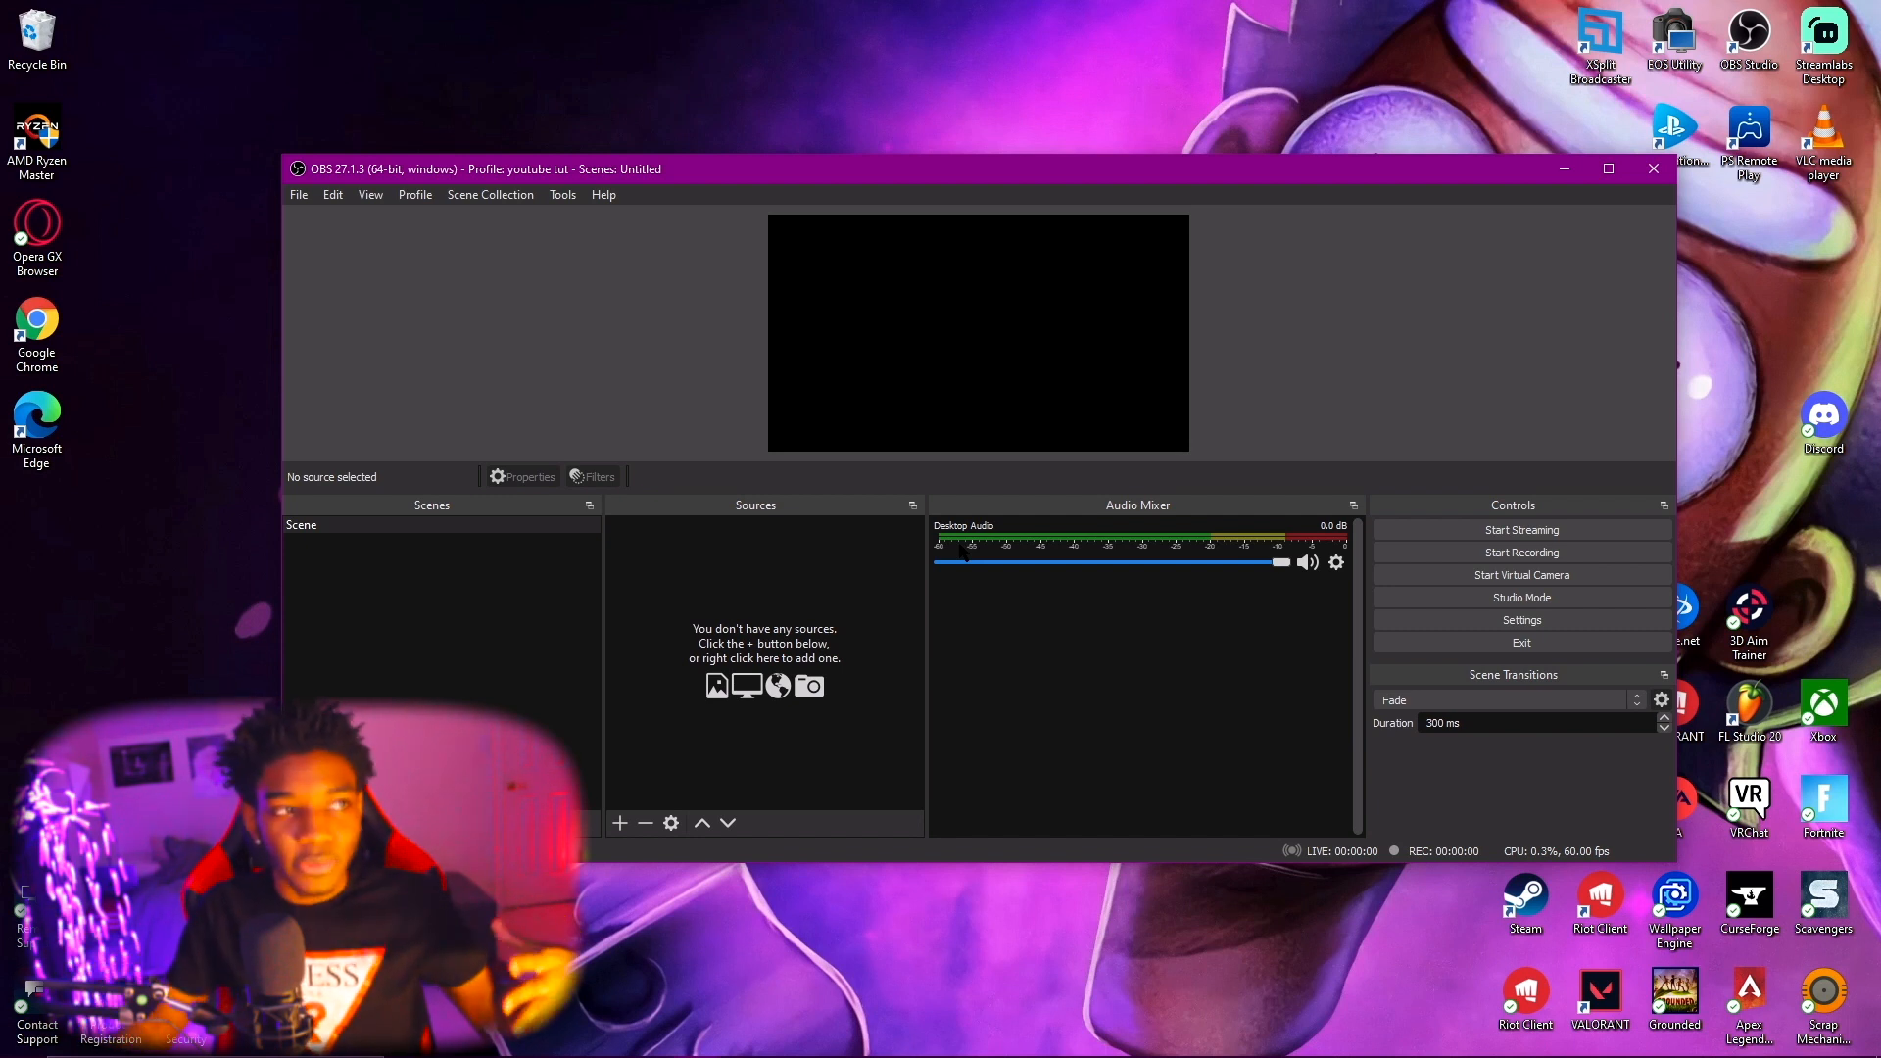
{"action": "left_click", "coordinate": [291, 823]}
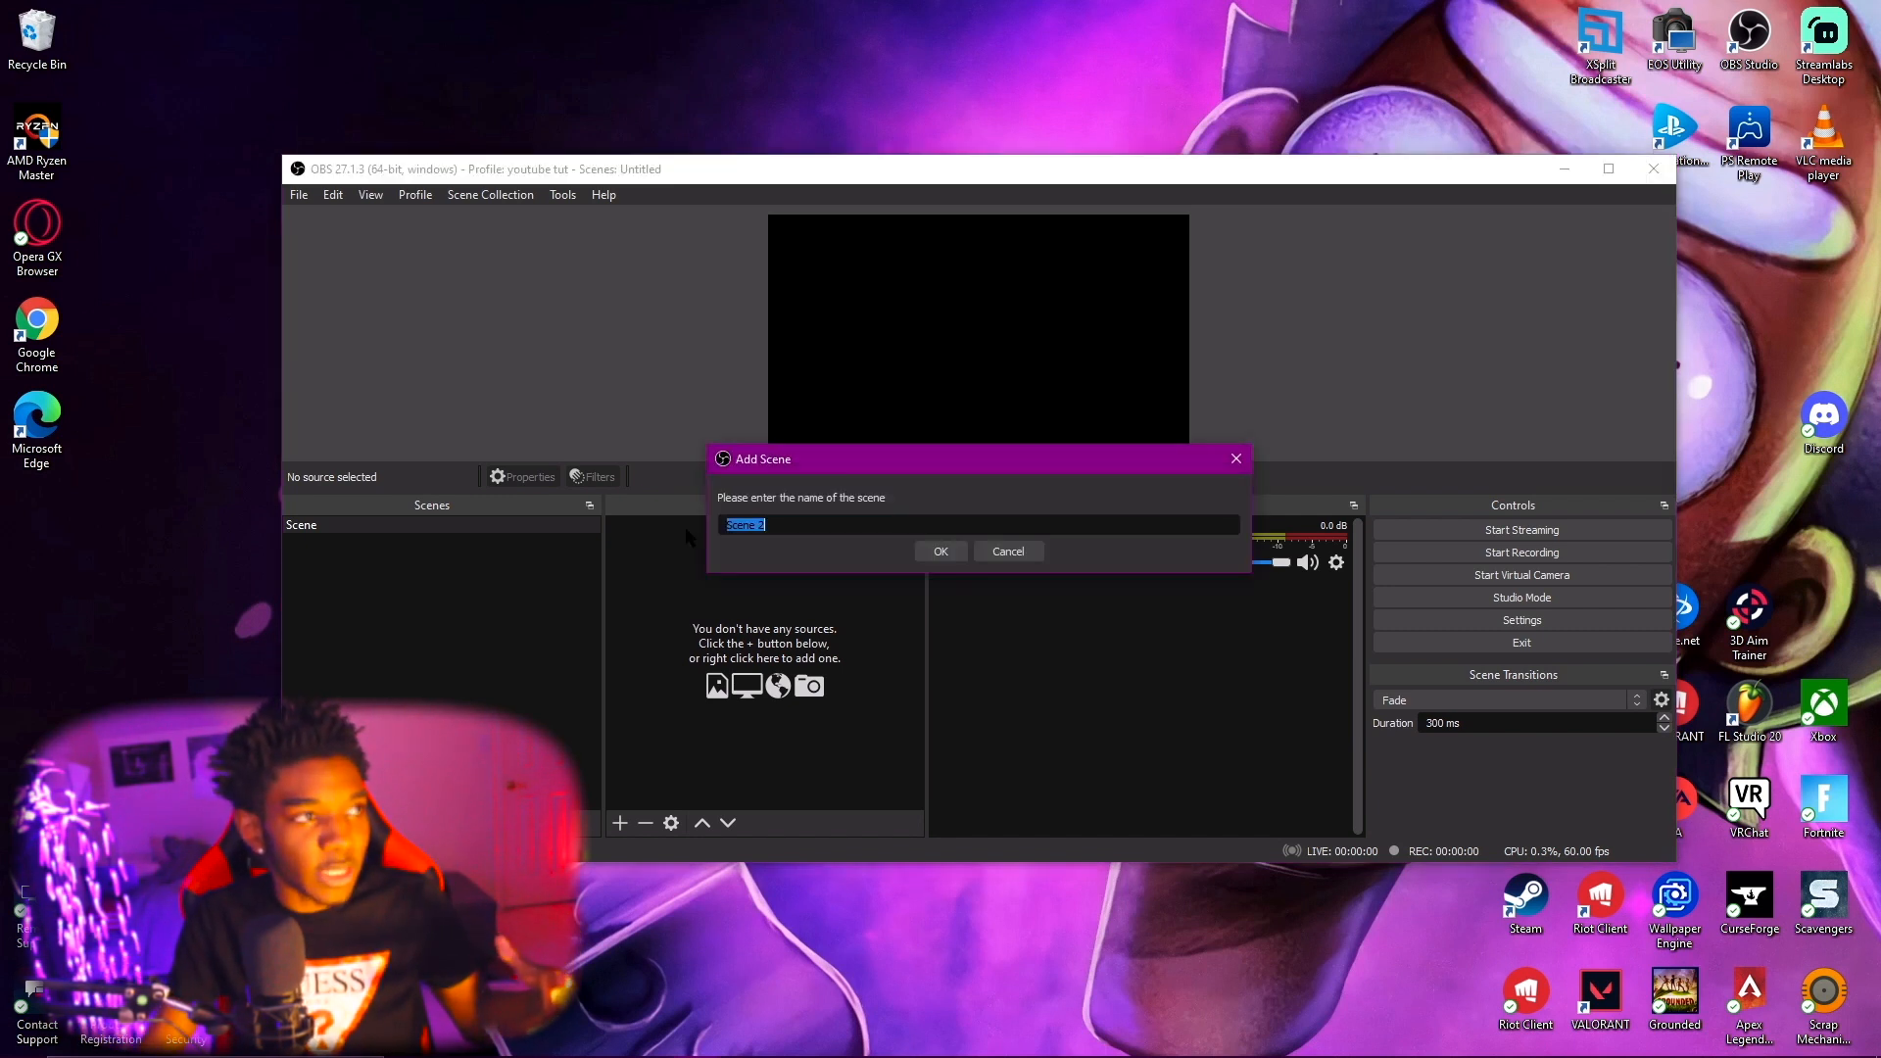
{"action": "left_click", "coordinate": [948, 557]}
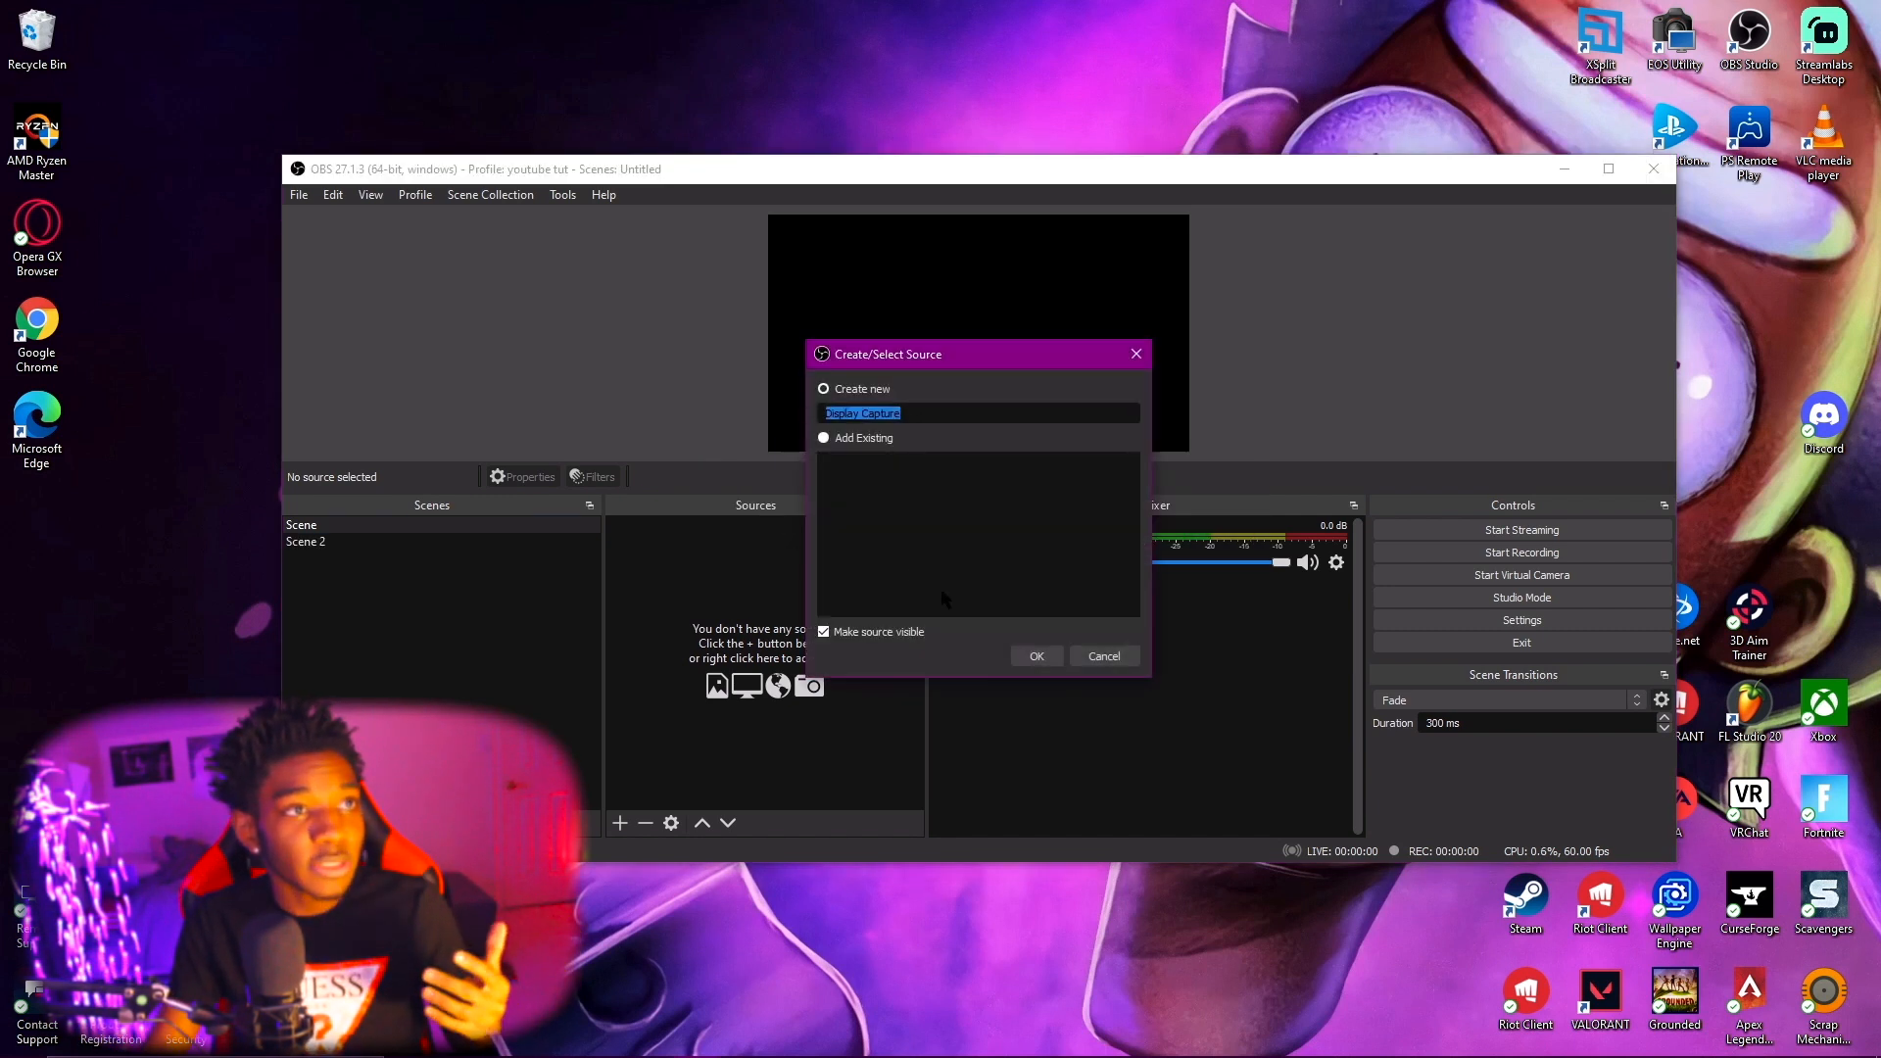
Add a new Display Capture source for the 1920x1080 primary monitor to the first scene.
{"action": "left_click", "coordinate": [1037, 656]}
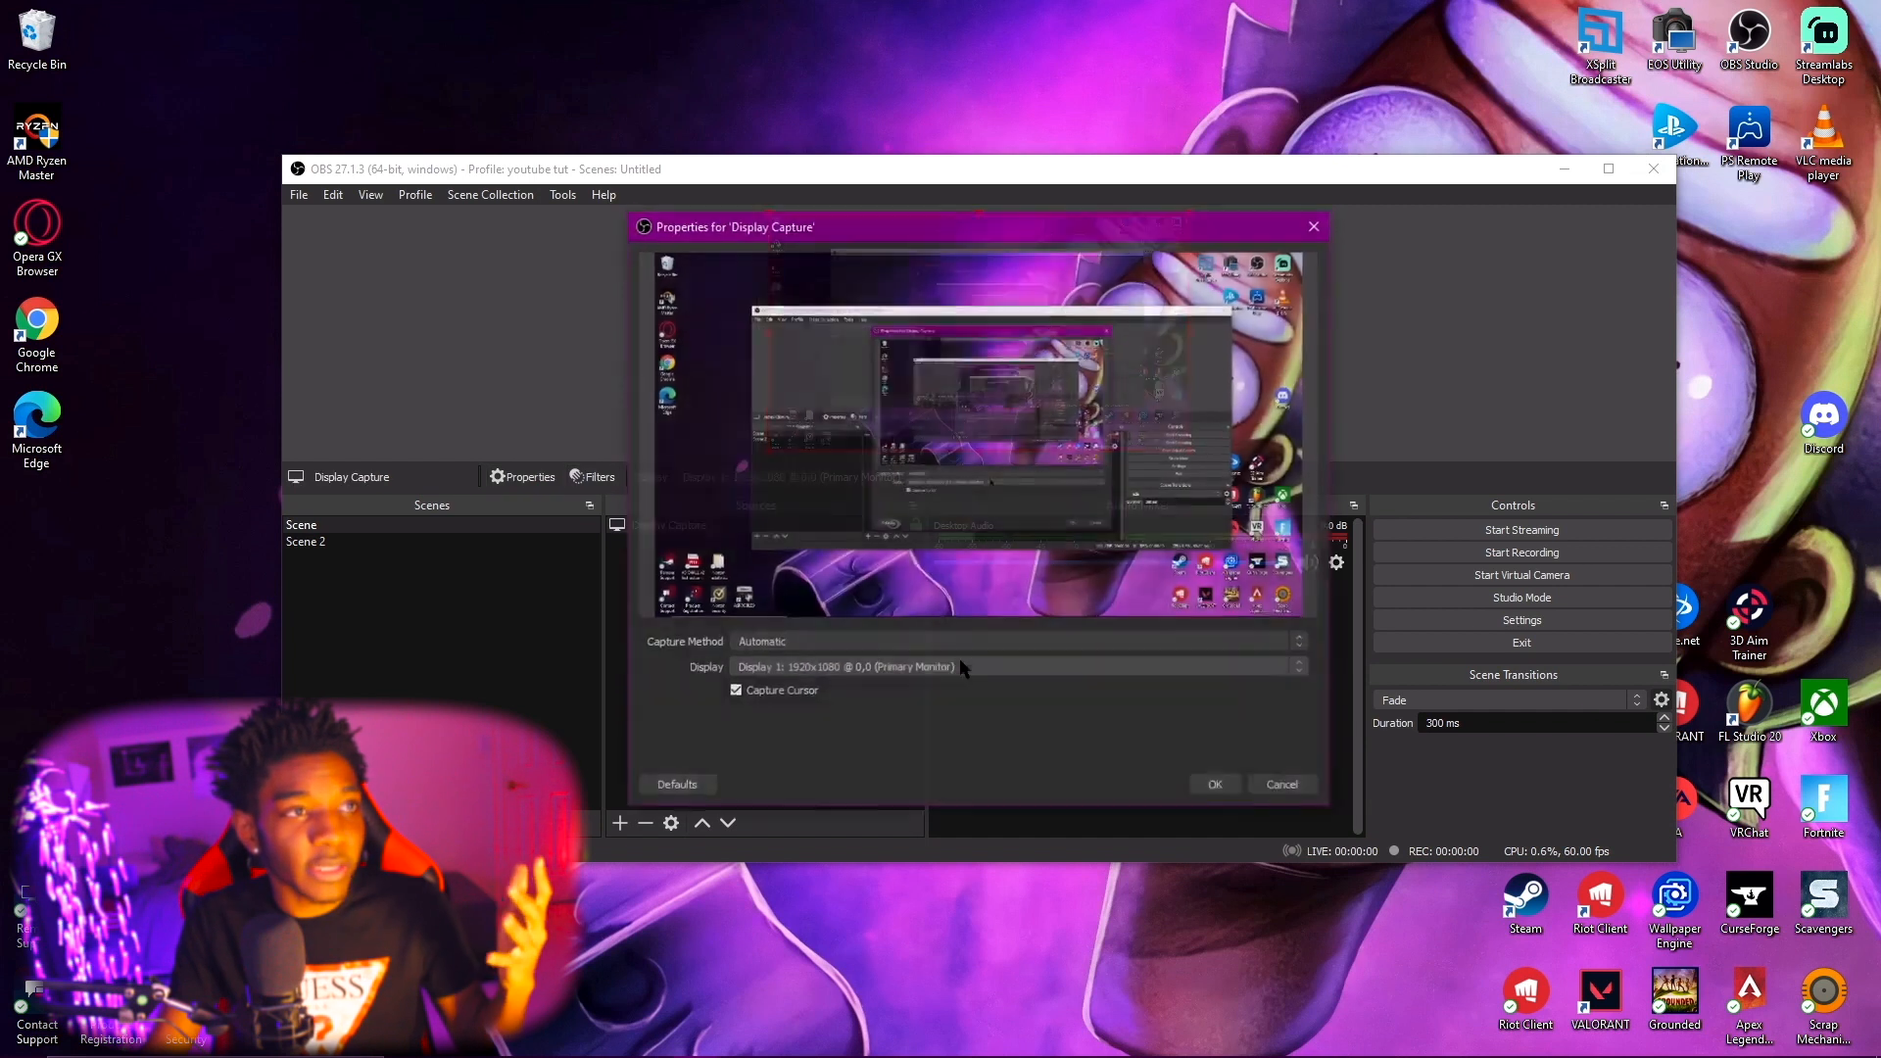
{"action": "left_click", "coordinate": [1217, 787]}
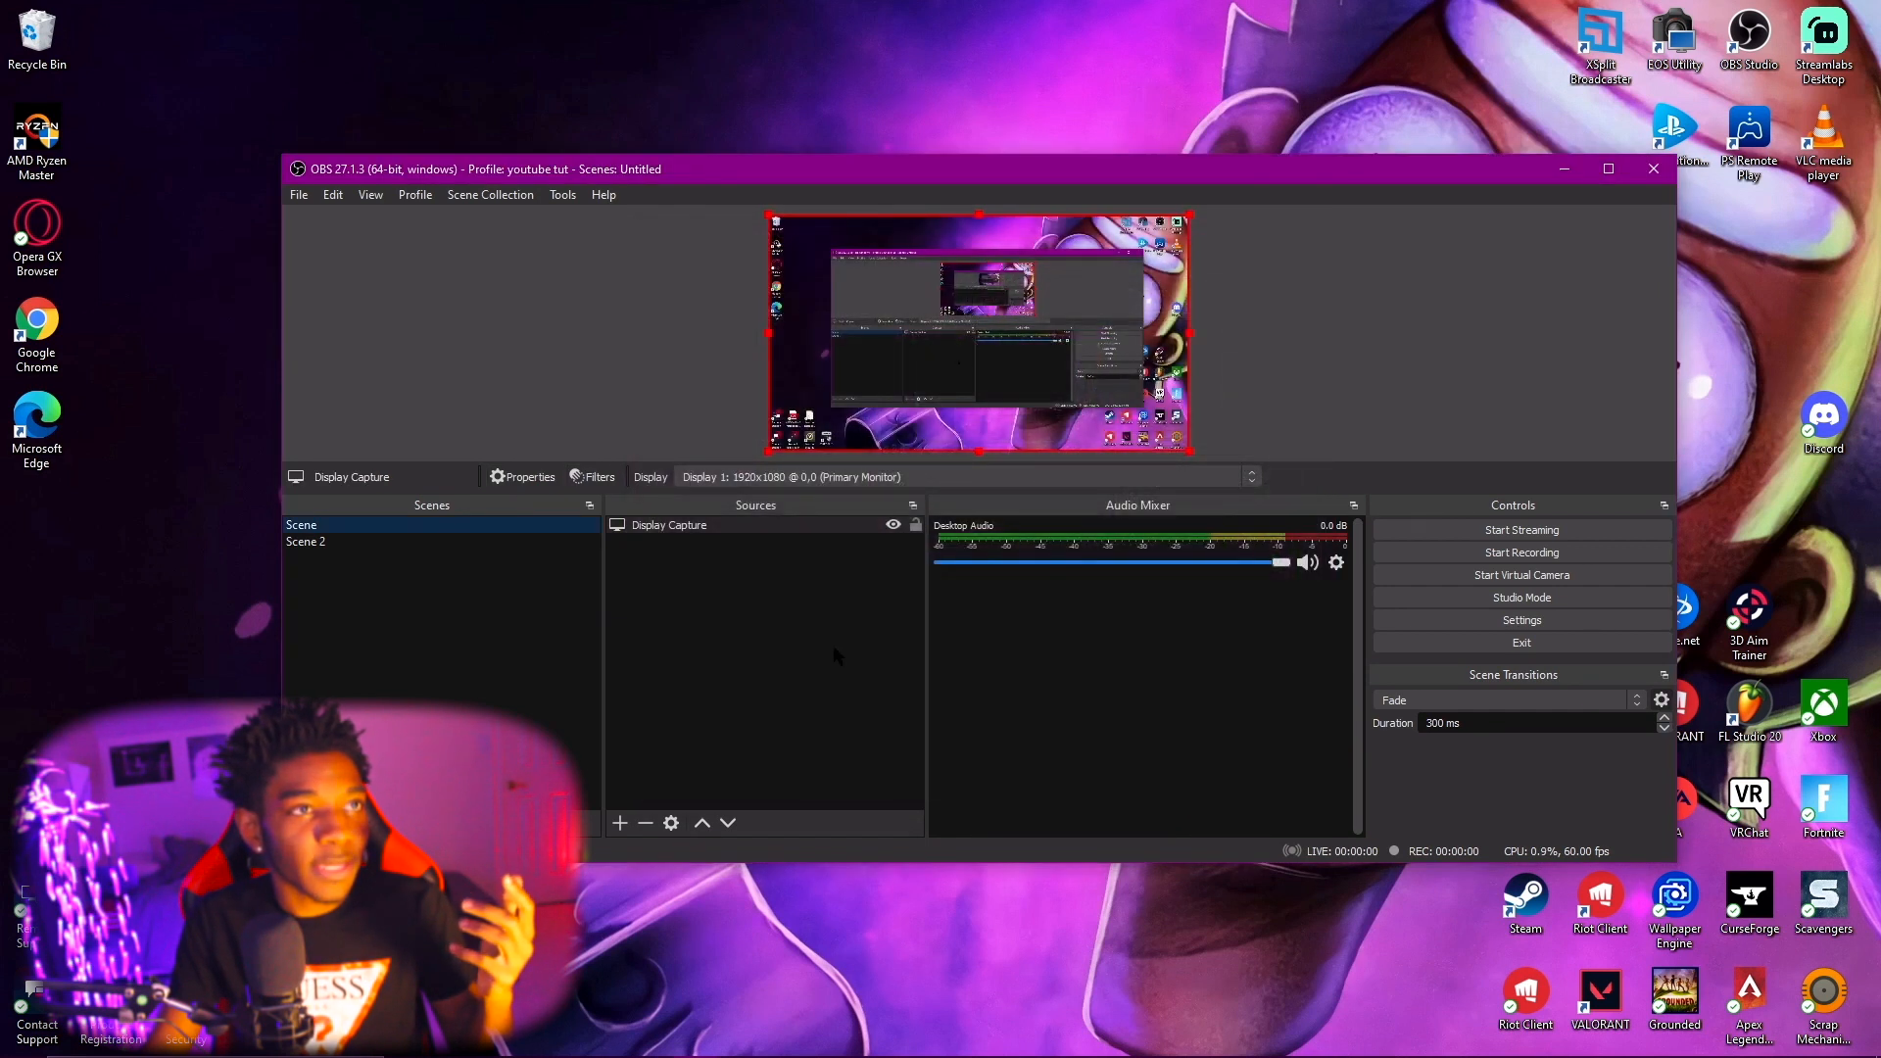
Add a new Video Capture Device source using EOS Webcam Utility to Scene 2.
{"action": "left_click", "coordinate": [529, 542]}
{"action": "left_click", "coordinate": [620, 823]}
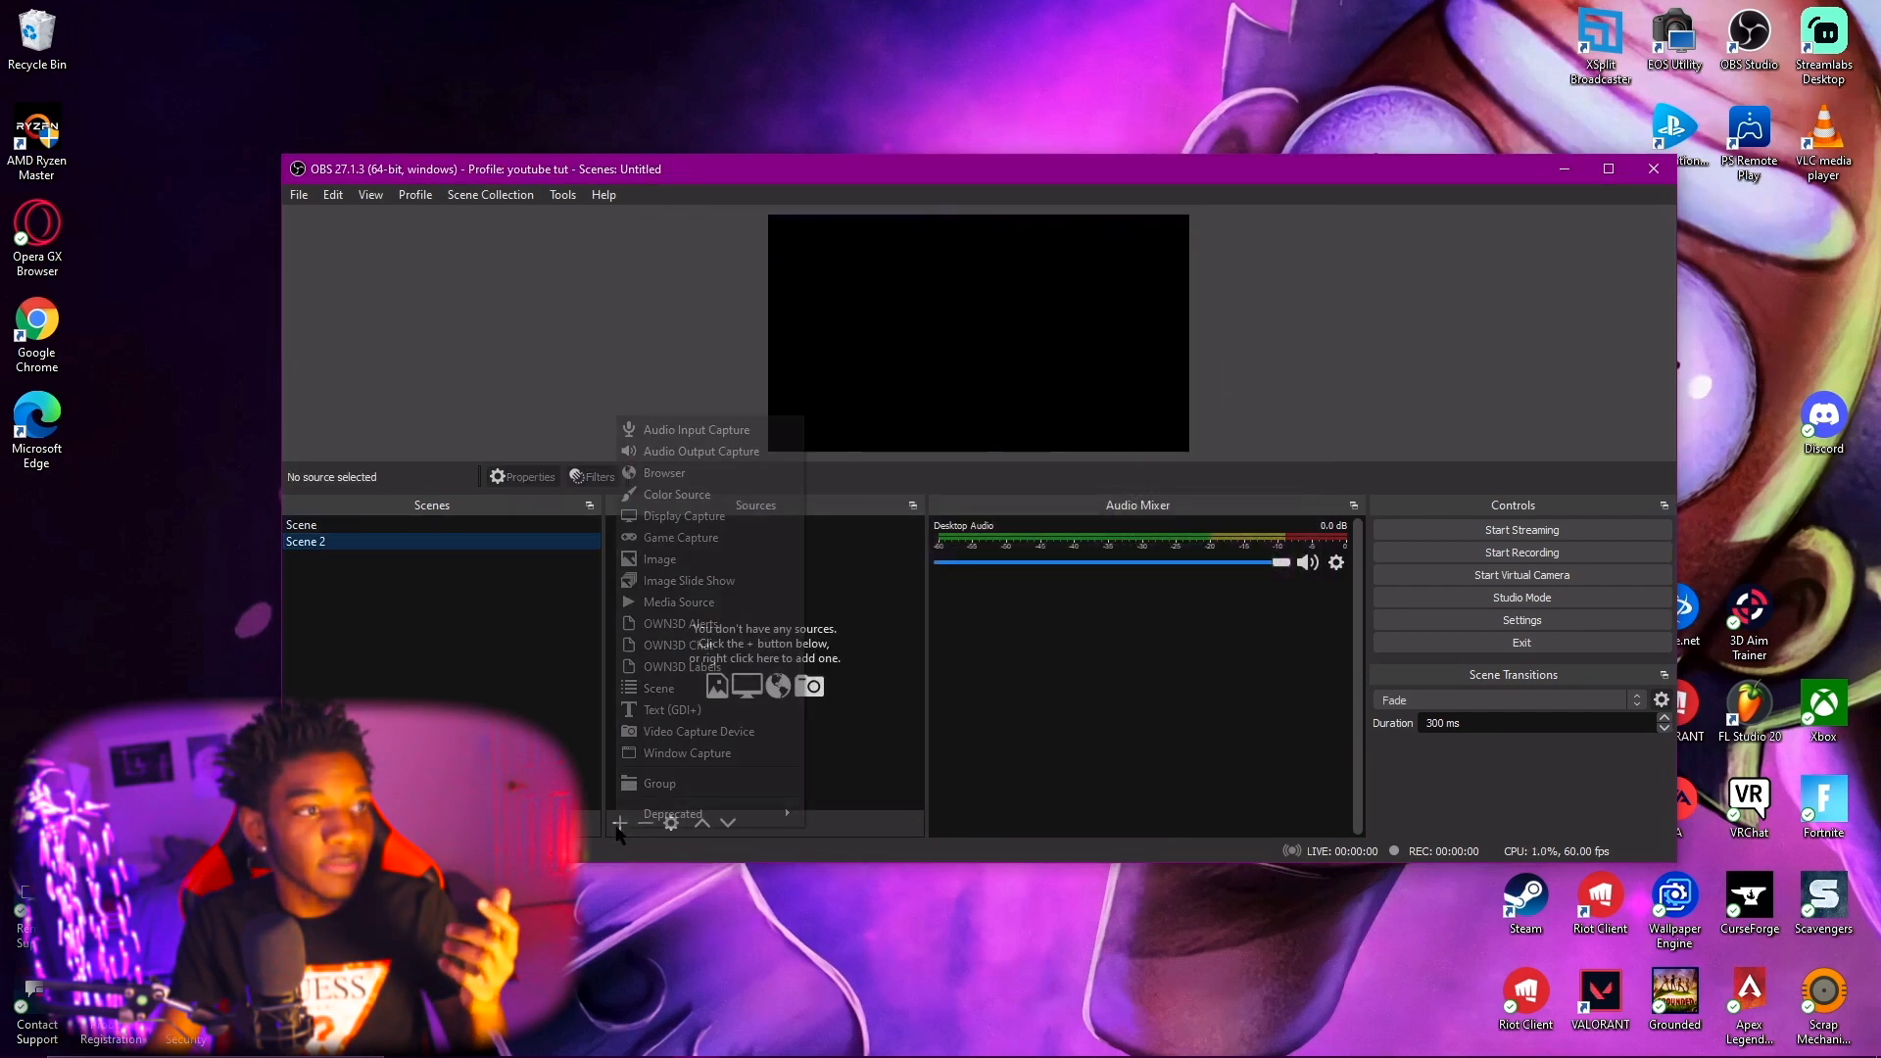
{"action": "left_click", "coordinate": [696, 730]}
{"action": "left_click", "coordinate": [1033, 651]}
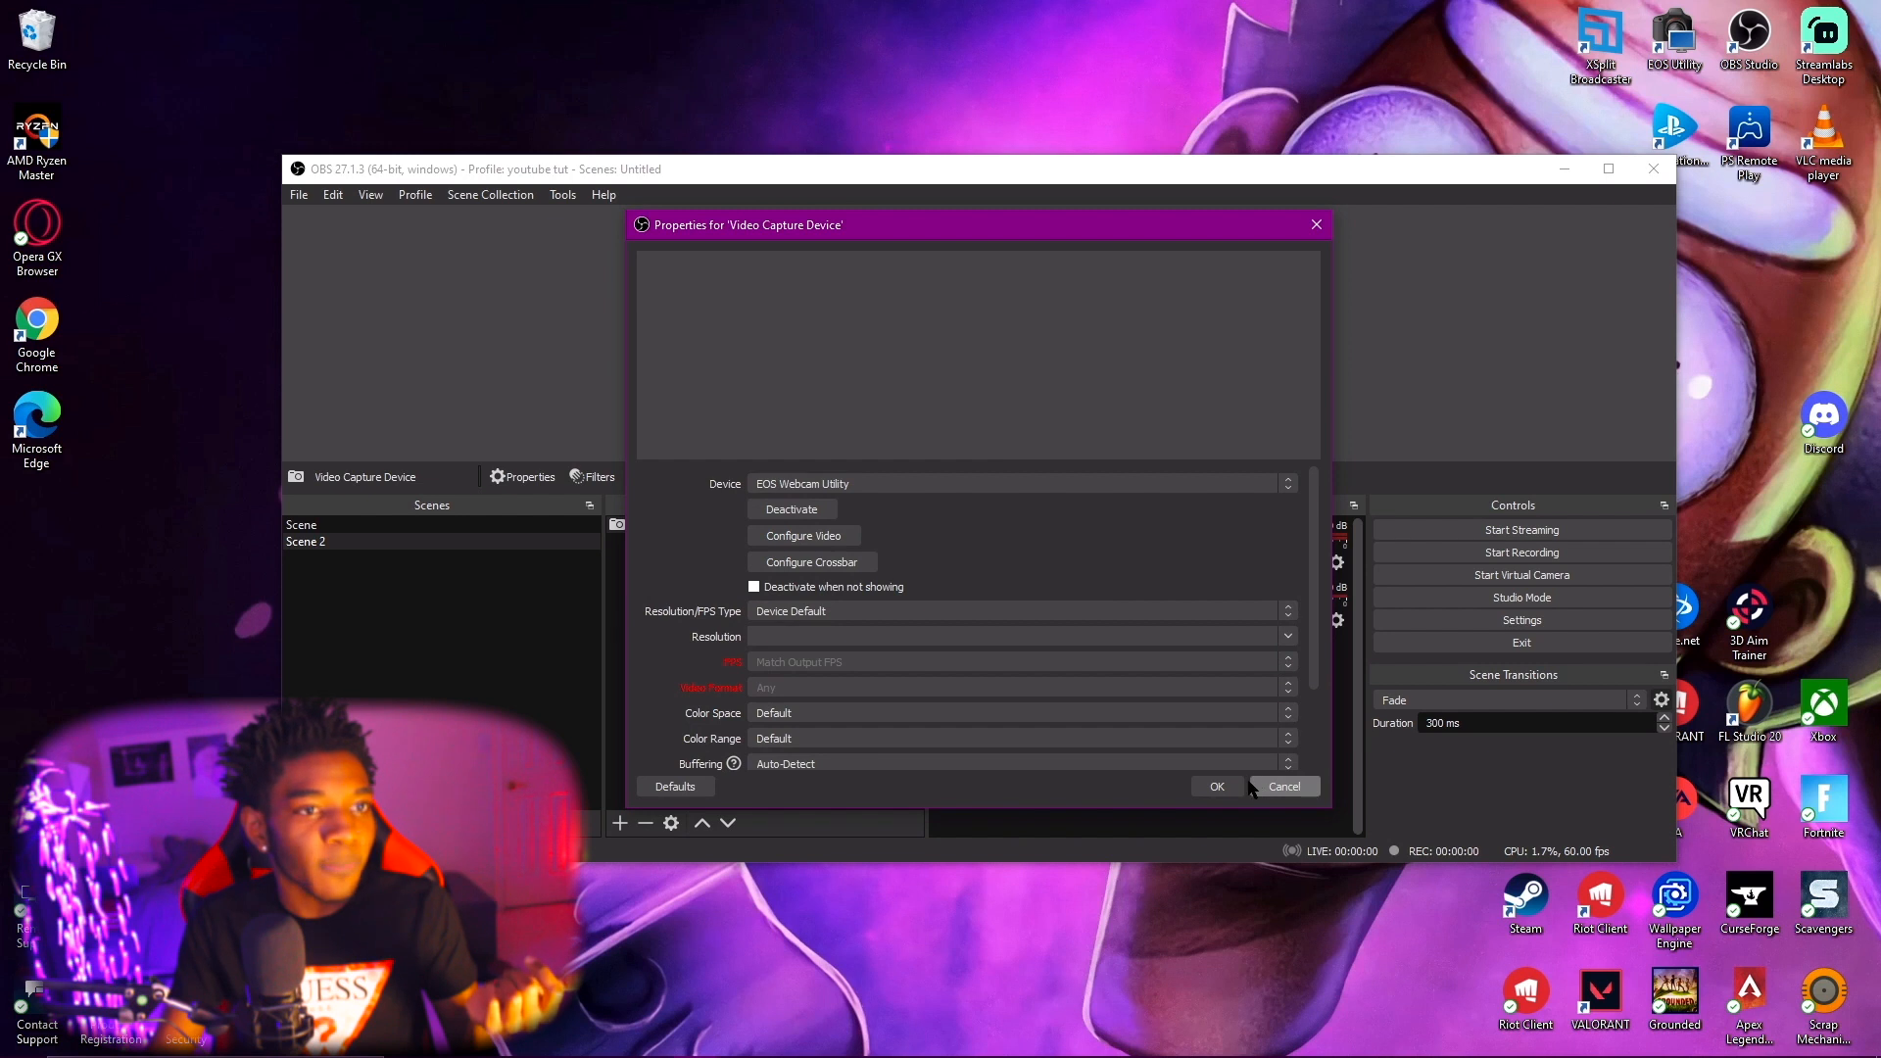
{"action": "left_click", "coordinate": [1236, 790]}
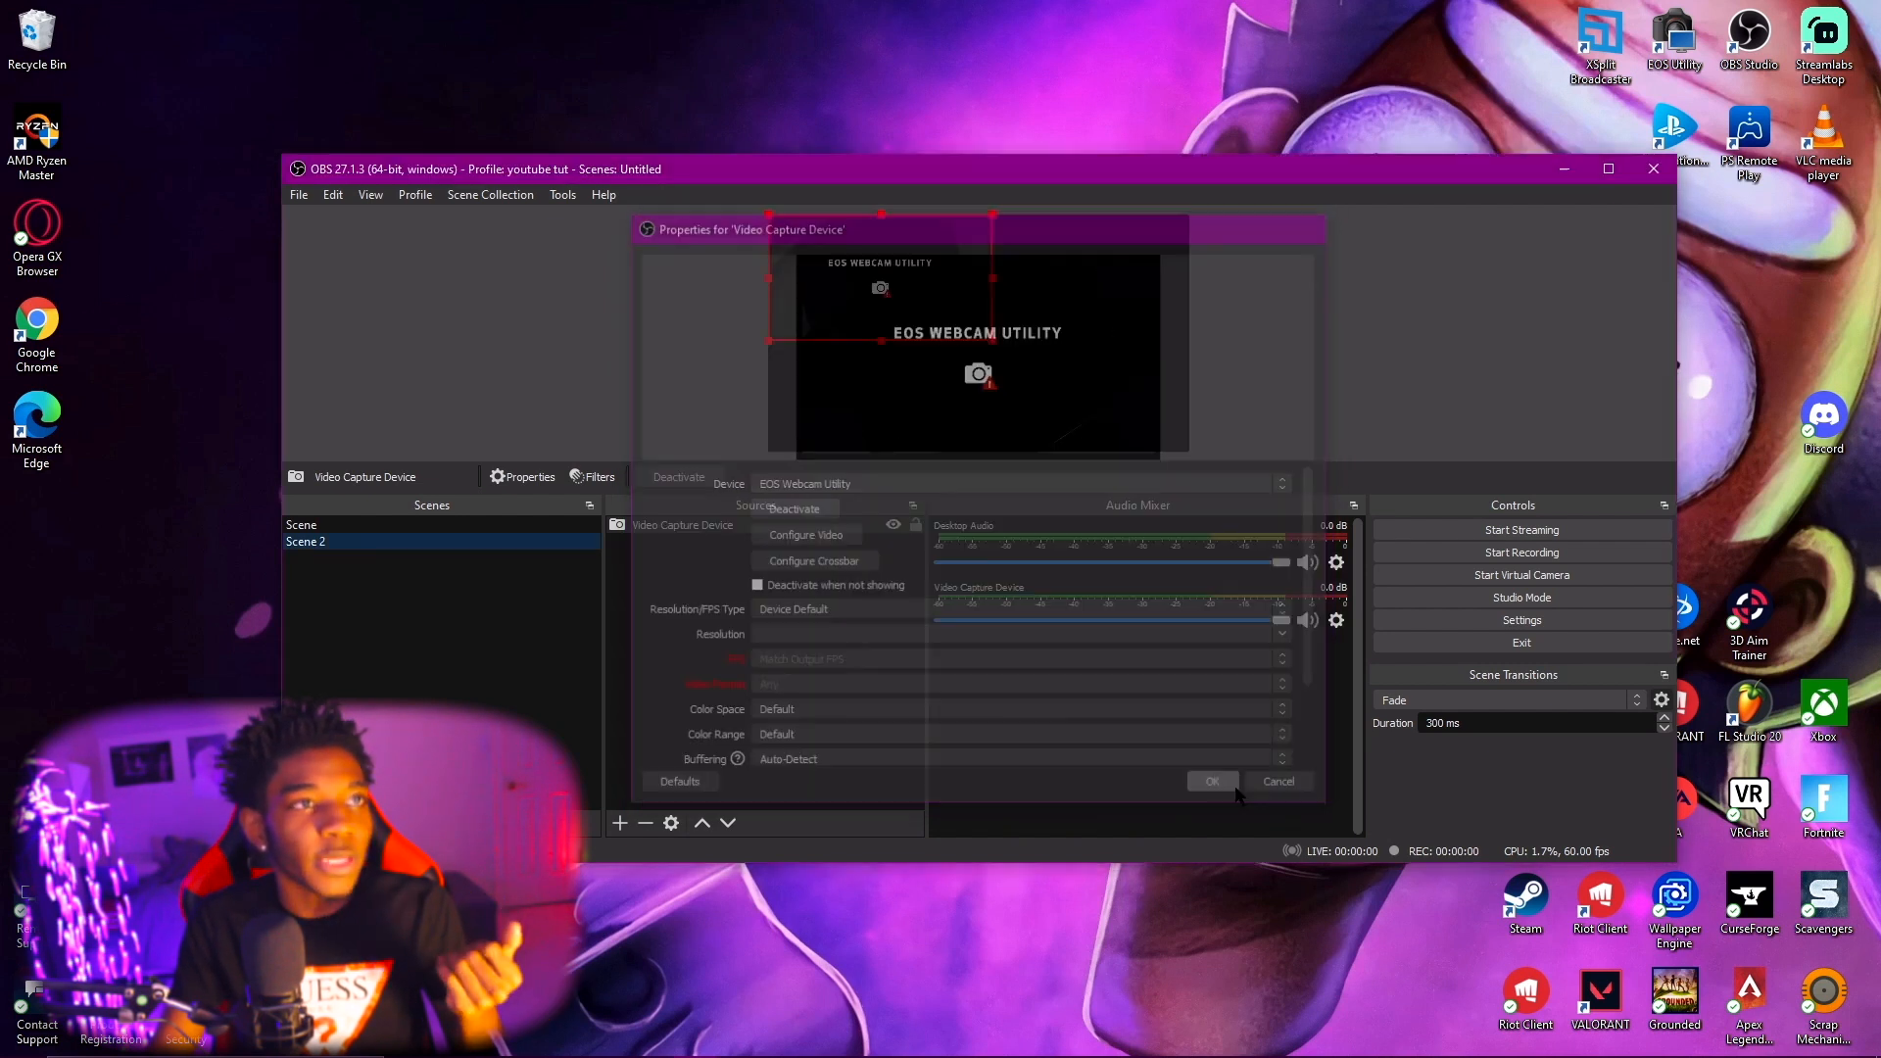
Switch back and forth between the first scene and Scene 2 to compare their previews, ending on the first scene.
{"action": "left_click", "coordinate": [398, 525]}
{"action": "left_click", "coordinate": [435, 542]}
{"action": "left_click", "coordinate": [439, 526]}
{"action": "left_click", "coordinate": [441, 540]}
{"action": "left_click", "coordinate": [447, 526]}
{"action": "left_click", "coordinate": [452, 540]}
{"action": "left_click", "coordinate": [456, 527]}
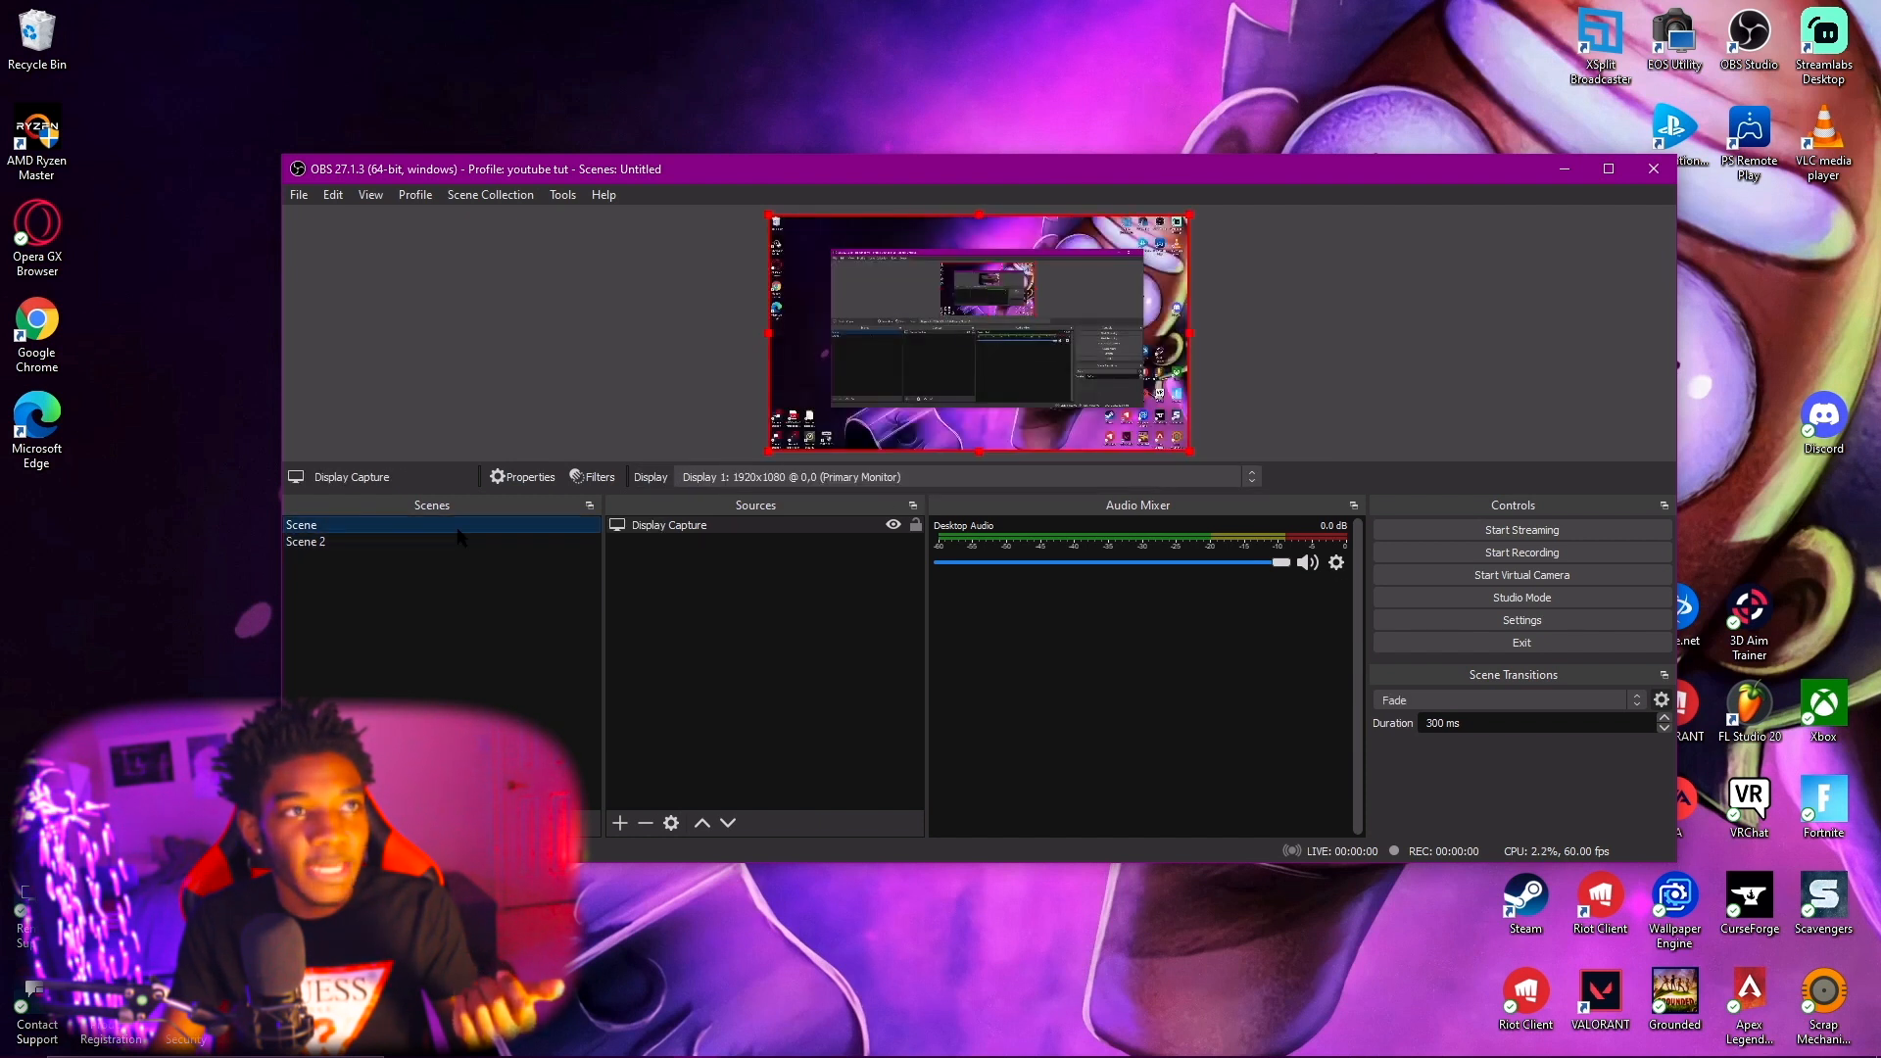
{"action": "left_click", "coordinate": [461, 542]}
{"action": "left_click", "coordinate": [463, 526]}
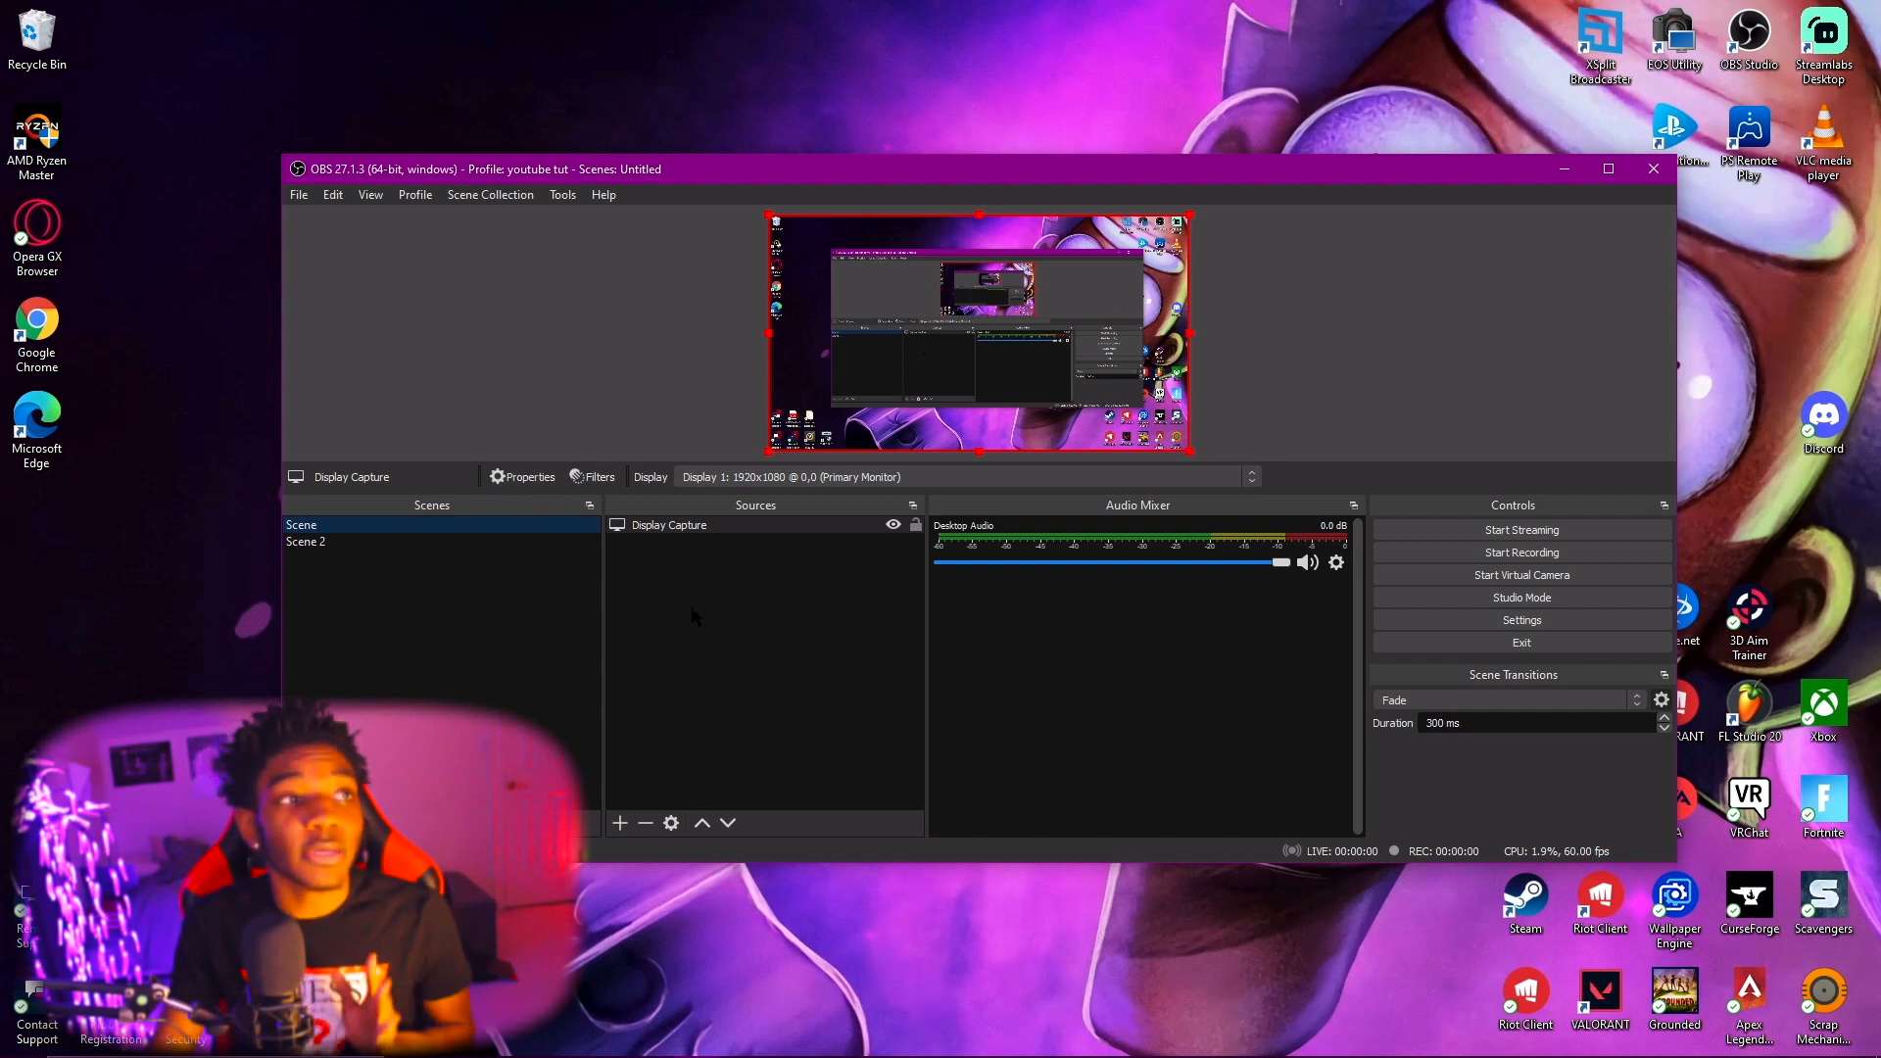
Add an Audio Input Capture source named mic to the first scene, using the Default device.
{"action": "left_click", "coordinate": [622, 823]}
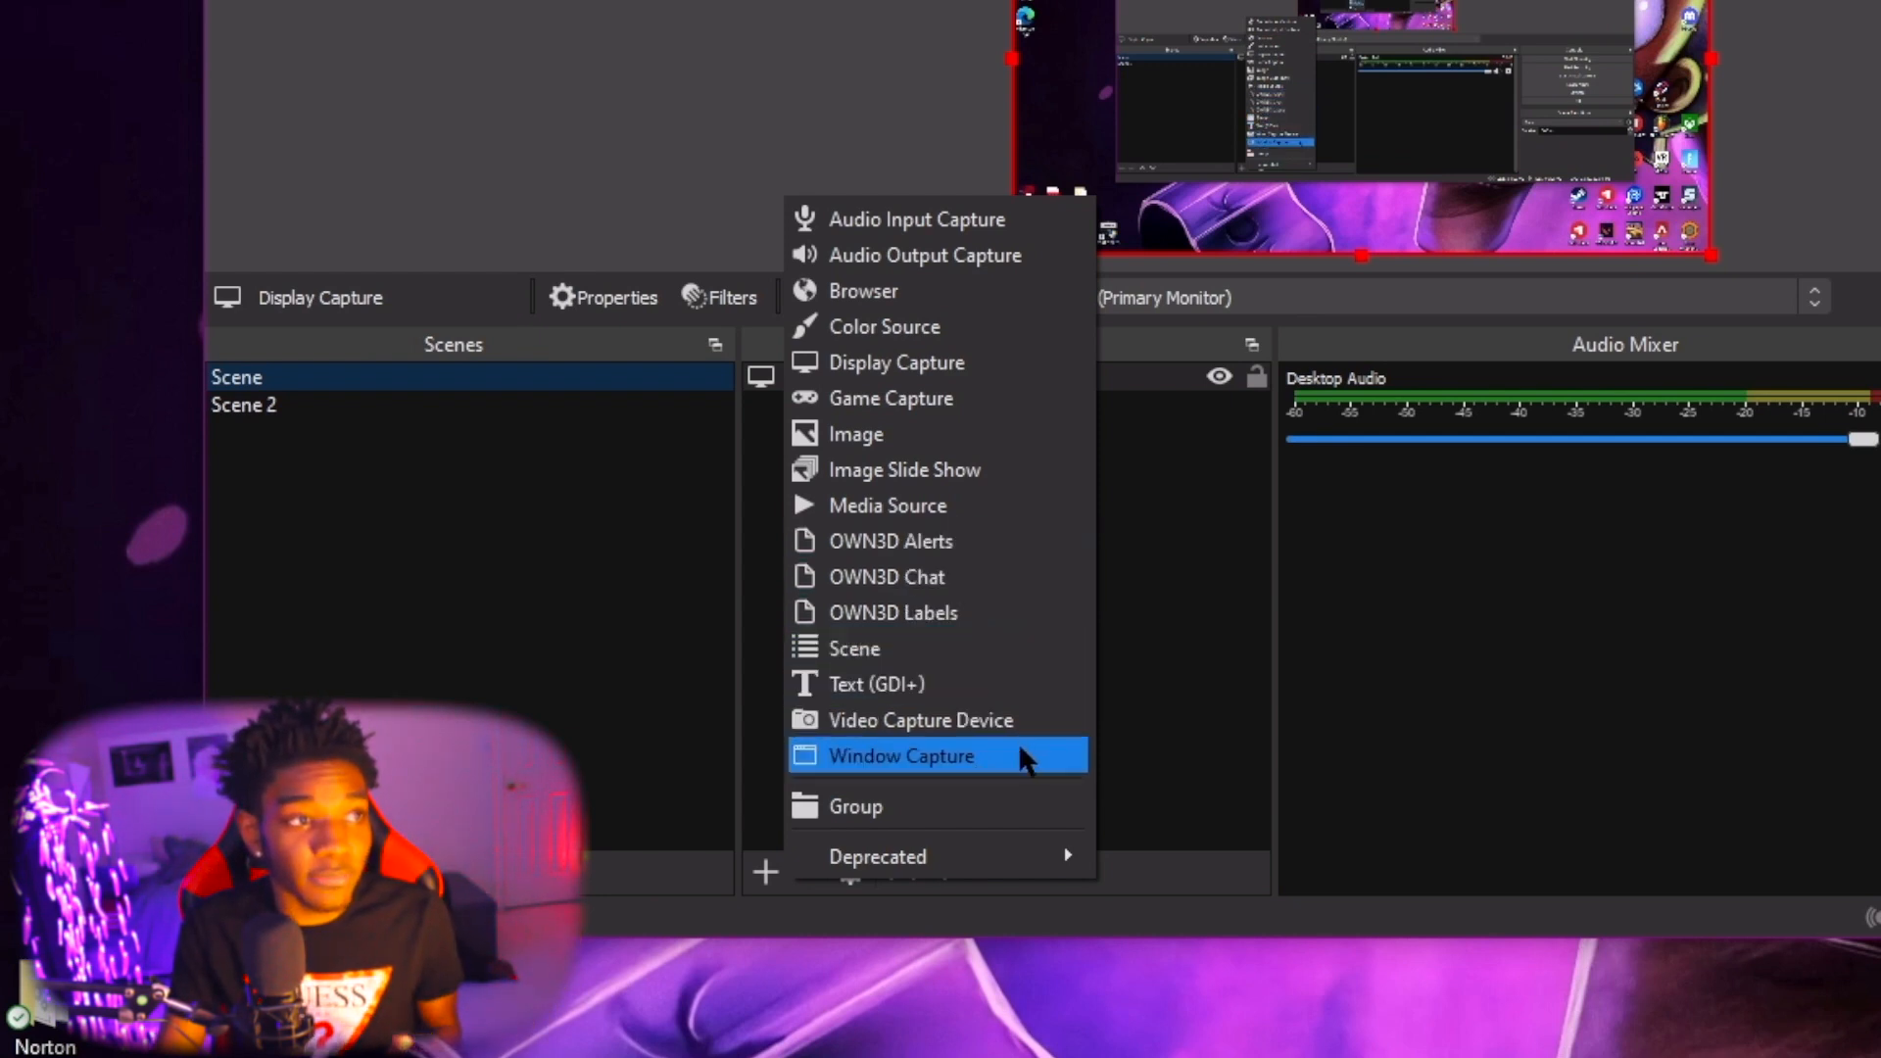
{"action": "left_click", "coordinate": [753, 614]}
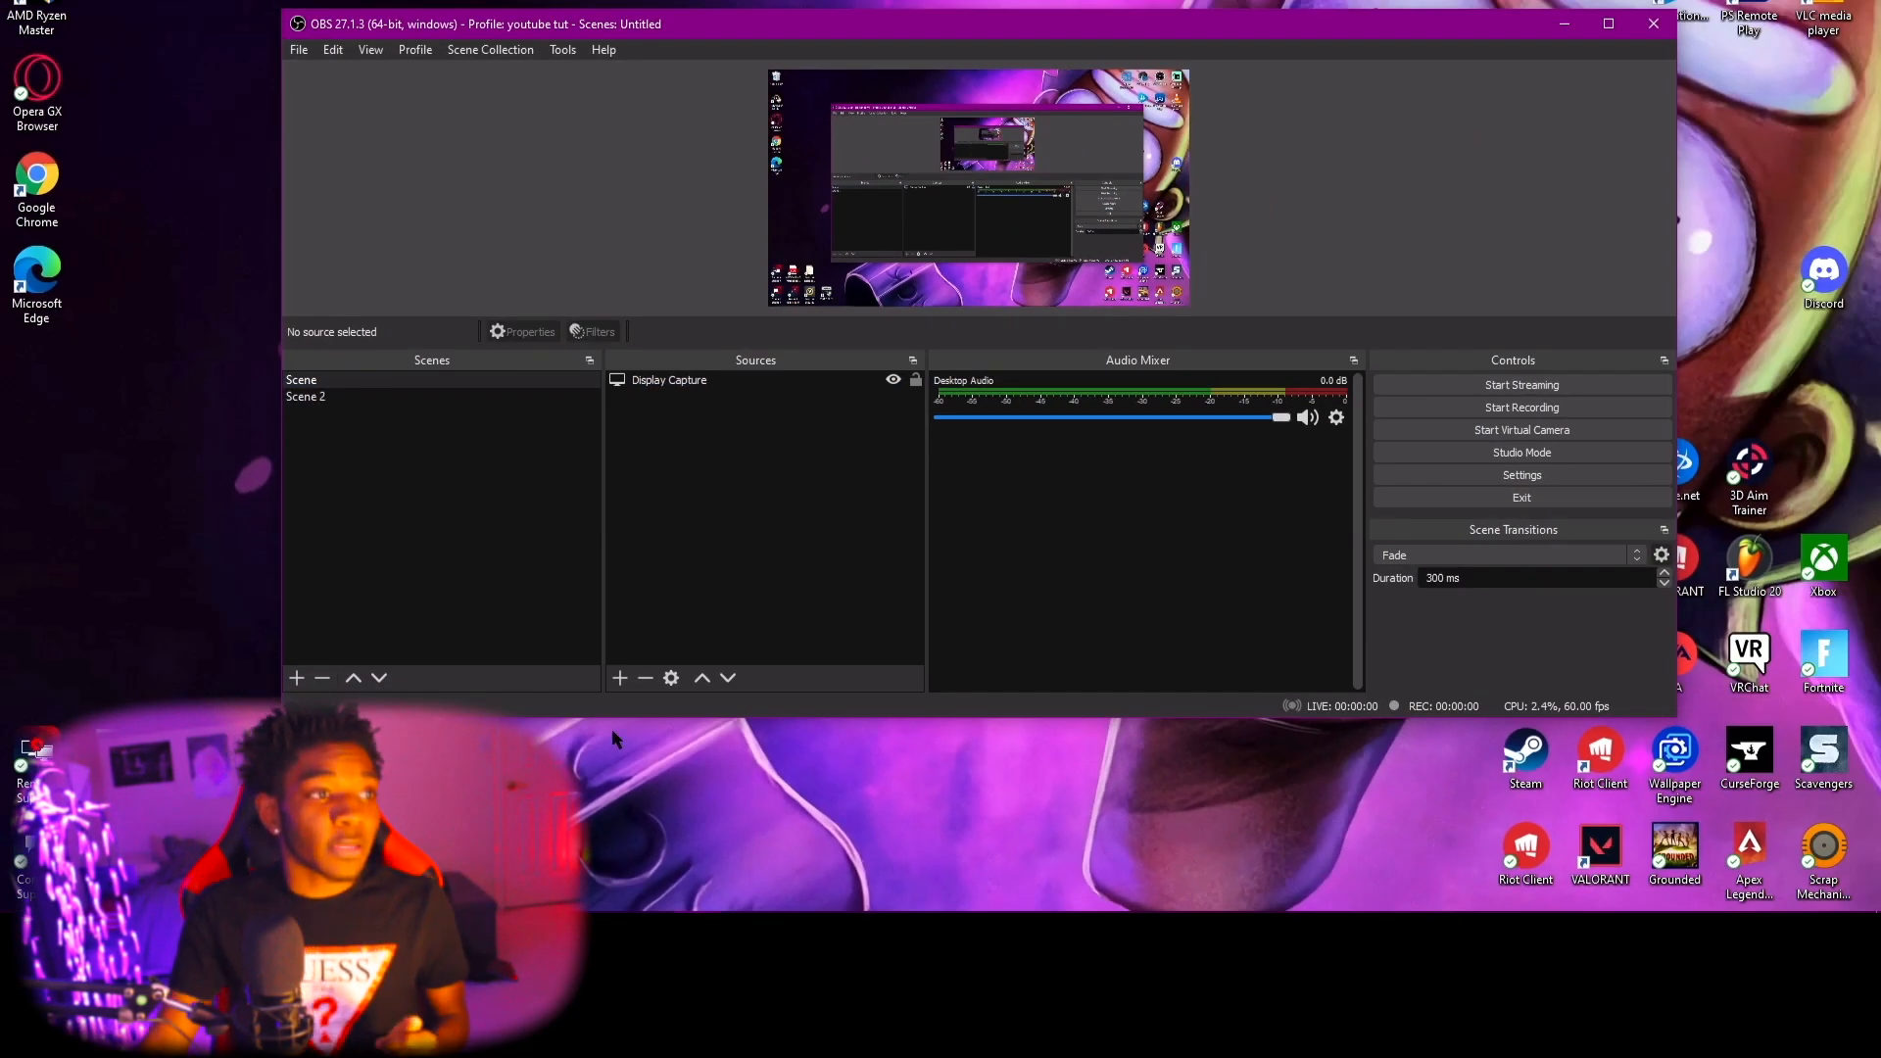
{"action": "left_click", "coordinate": [621, 678]}
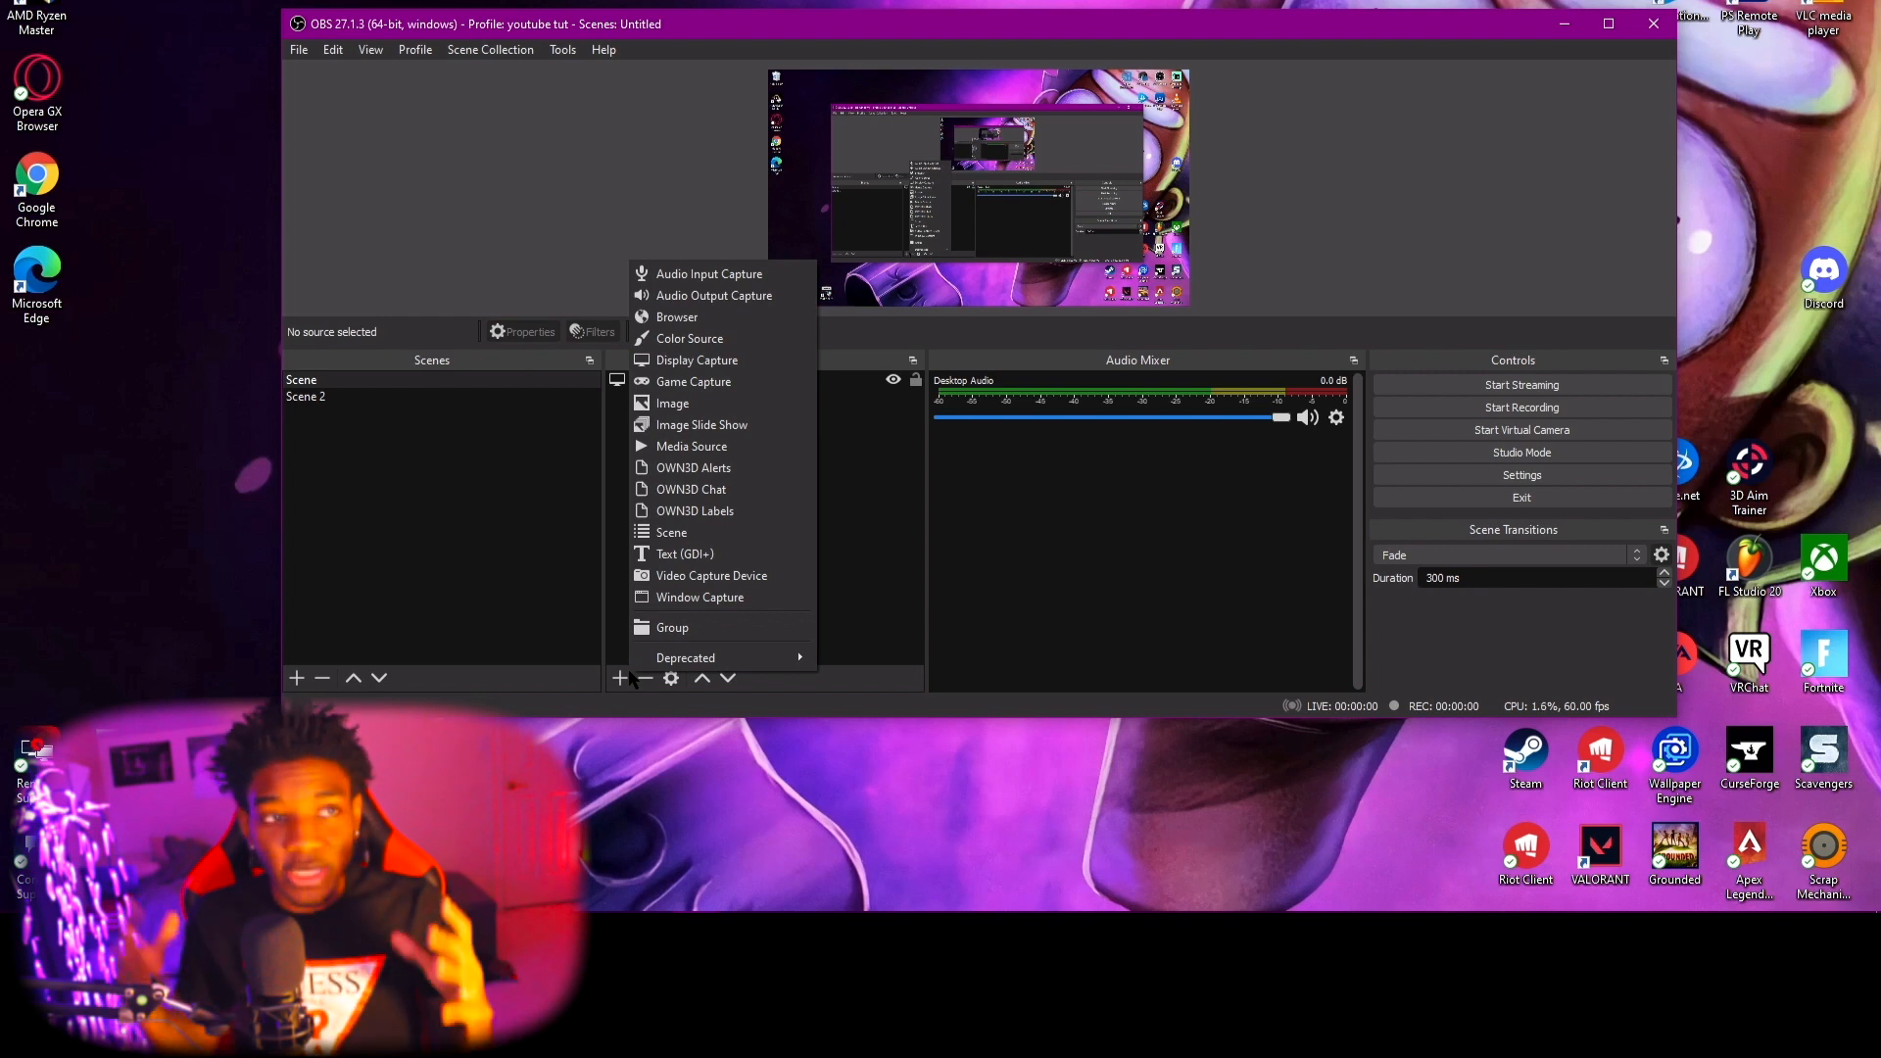
{"action": "left_click", "coordinate": [754, 273]}
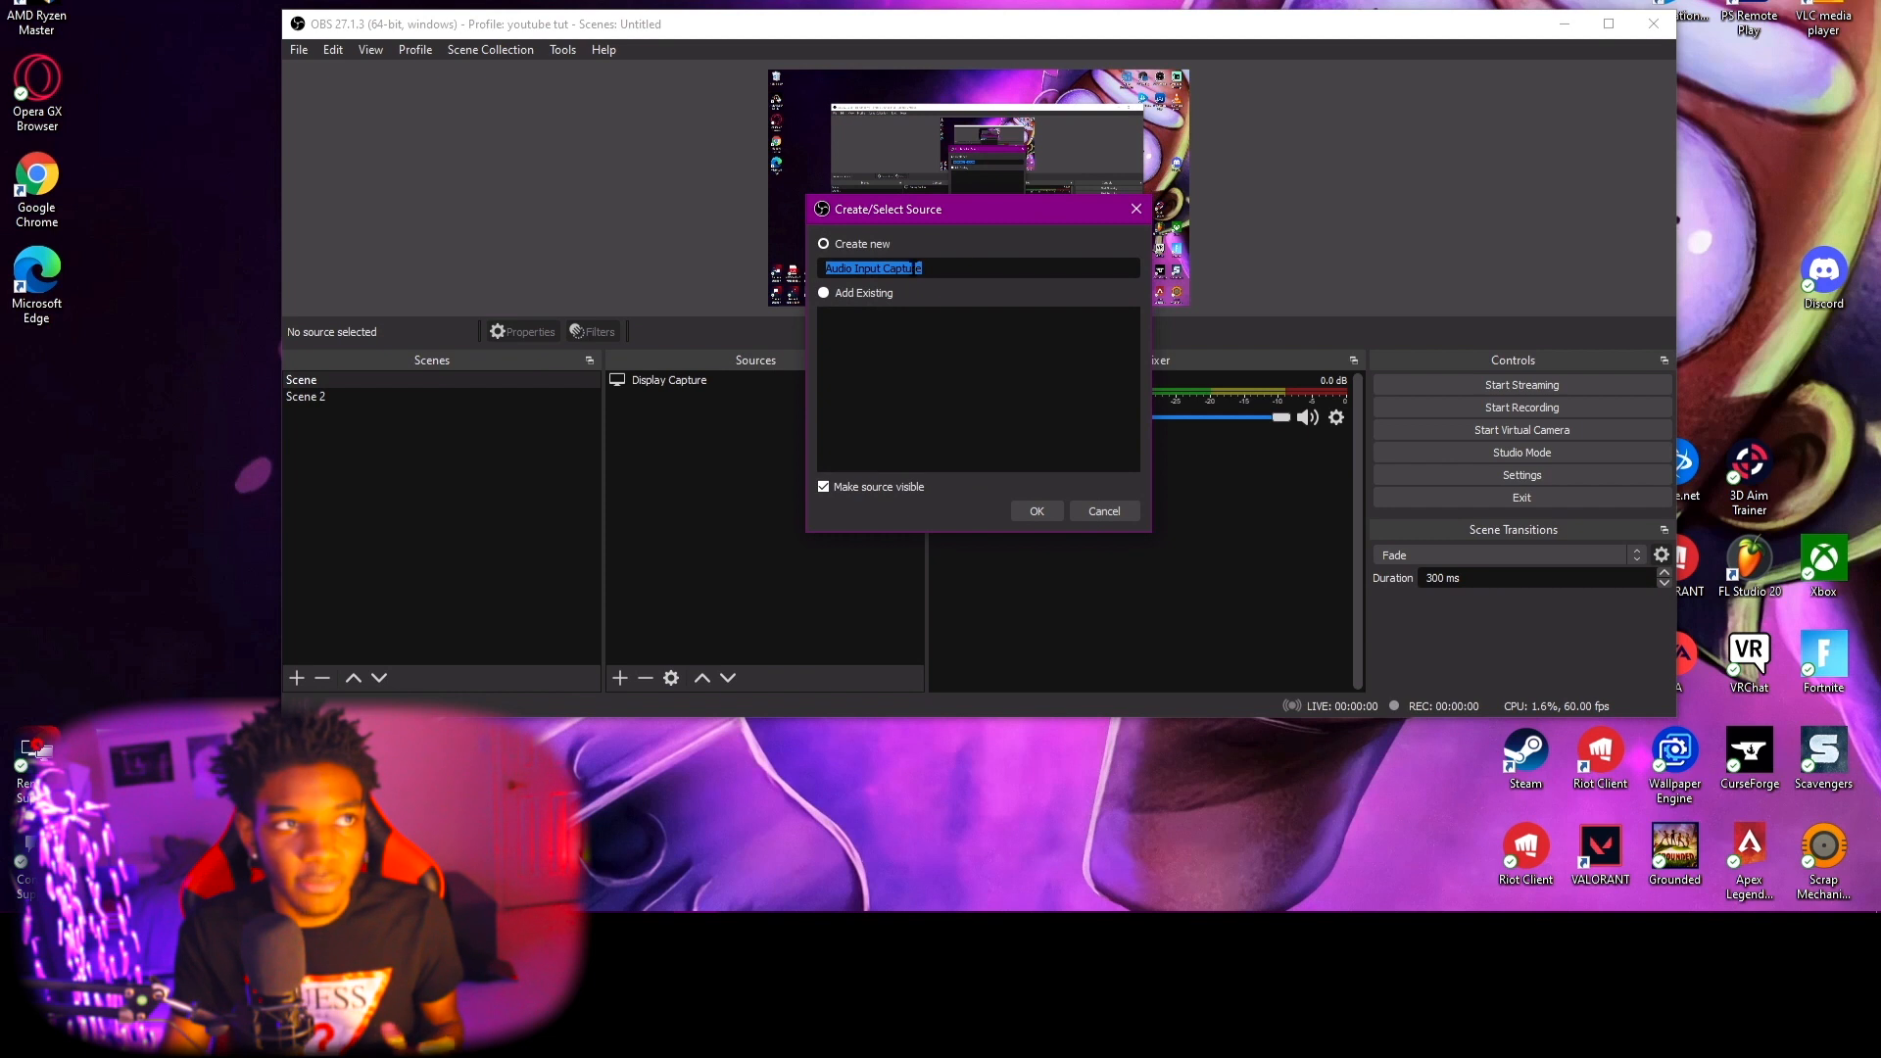
{"action": "key", "text": "BackSpace"}
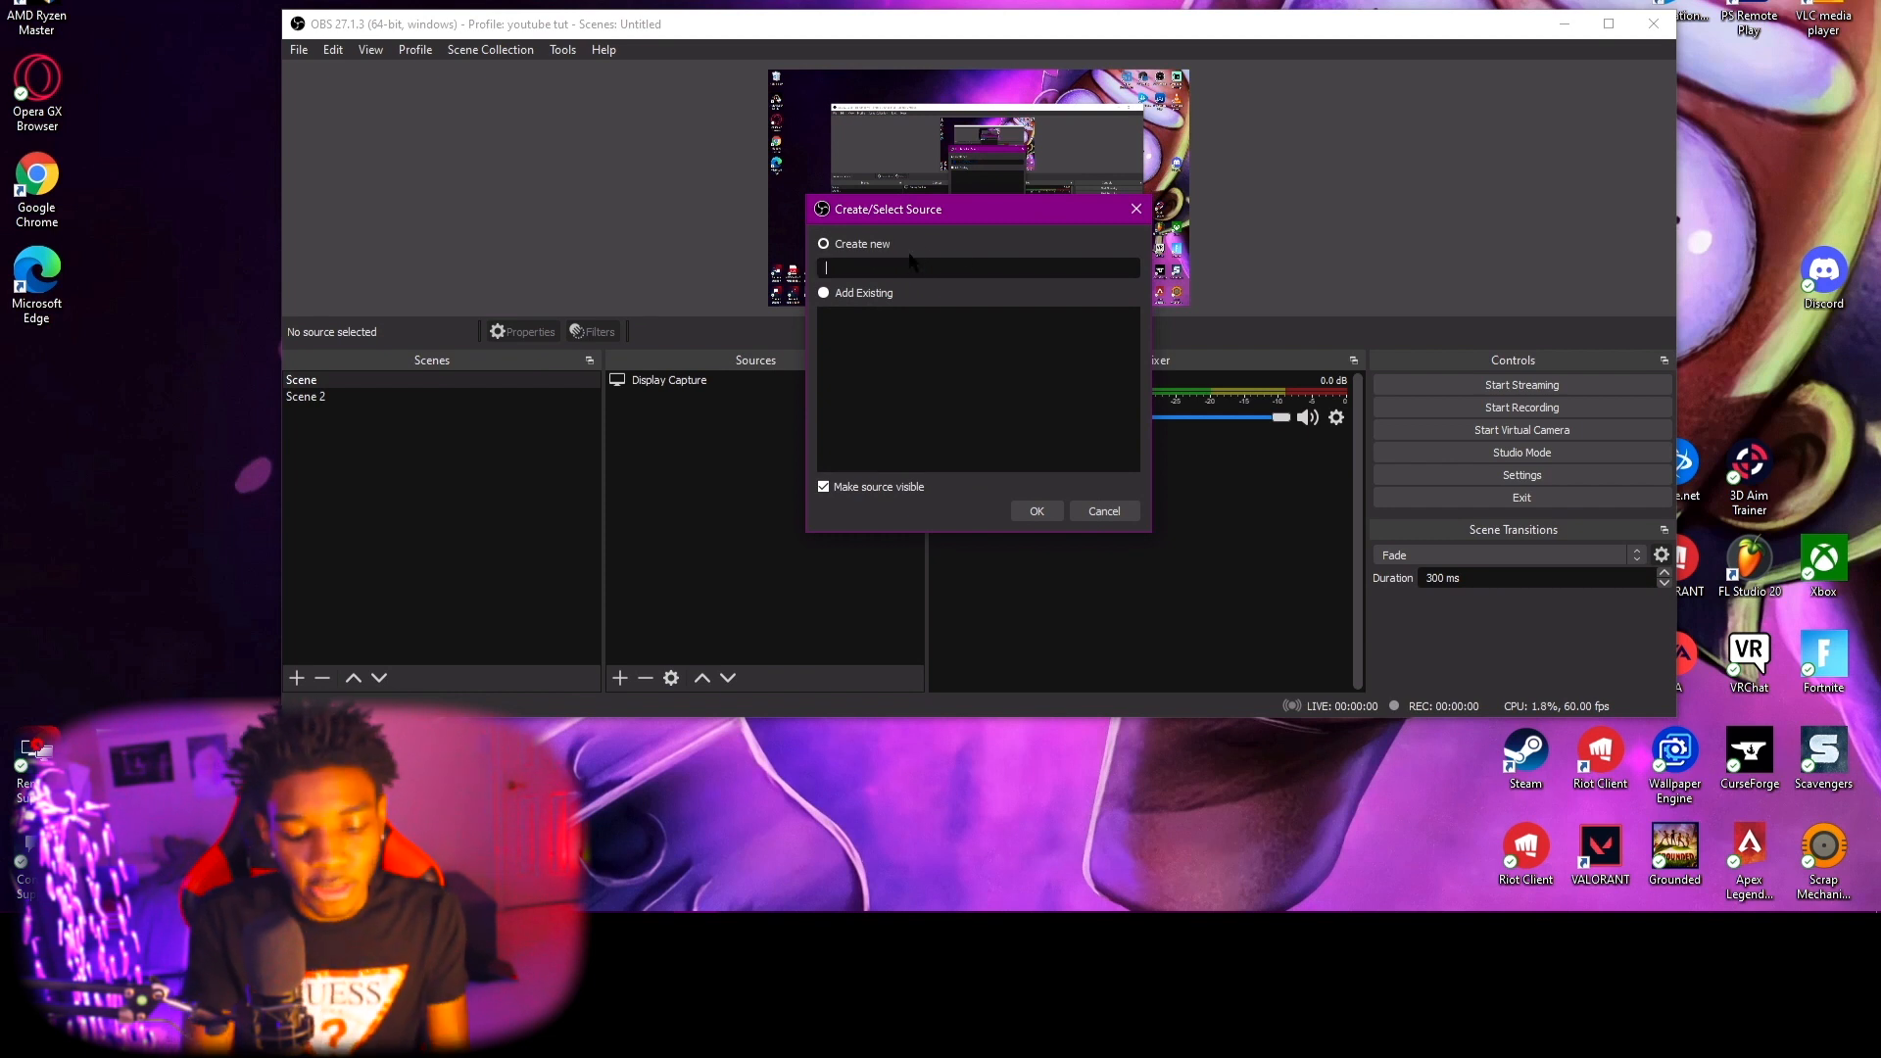
{"action": "type", "text": "mic"}
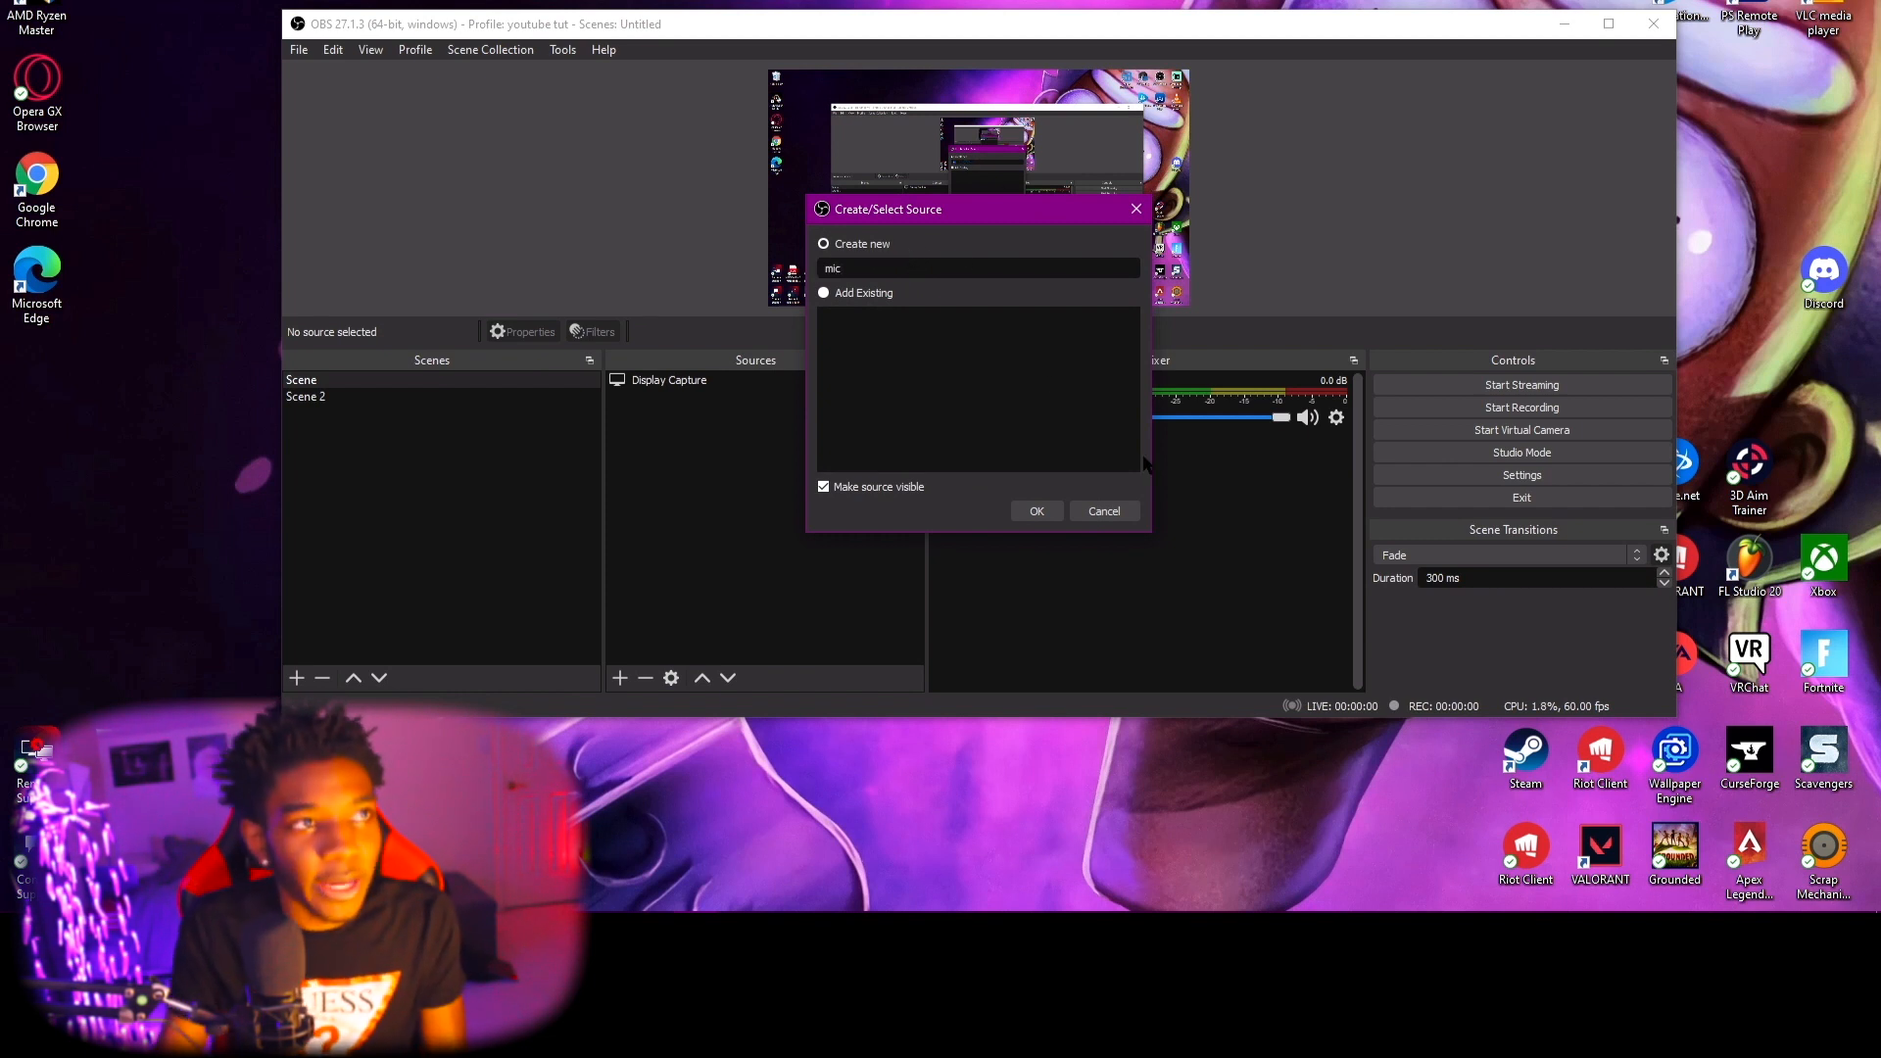
{"action": "left_click", "coordinate": [1037, 511]}
{"action": "left_click", "coordinate": [878, 125]}
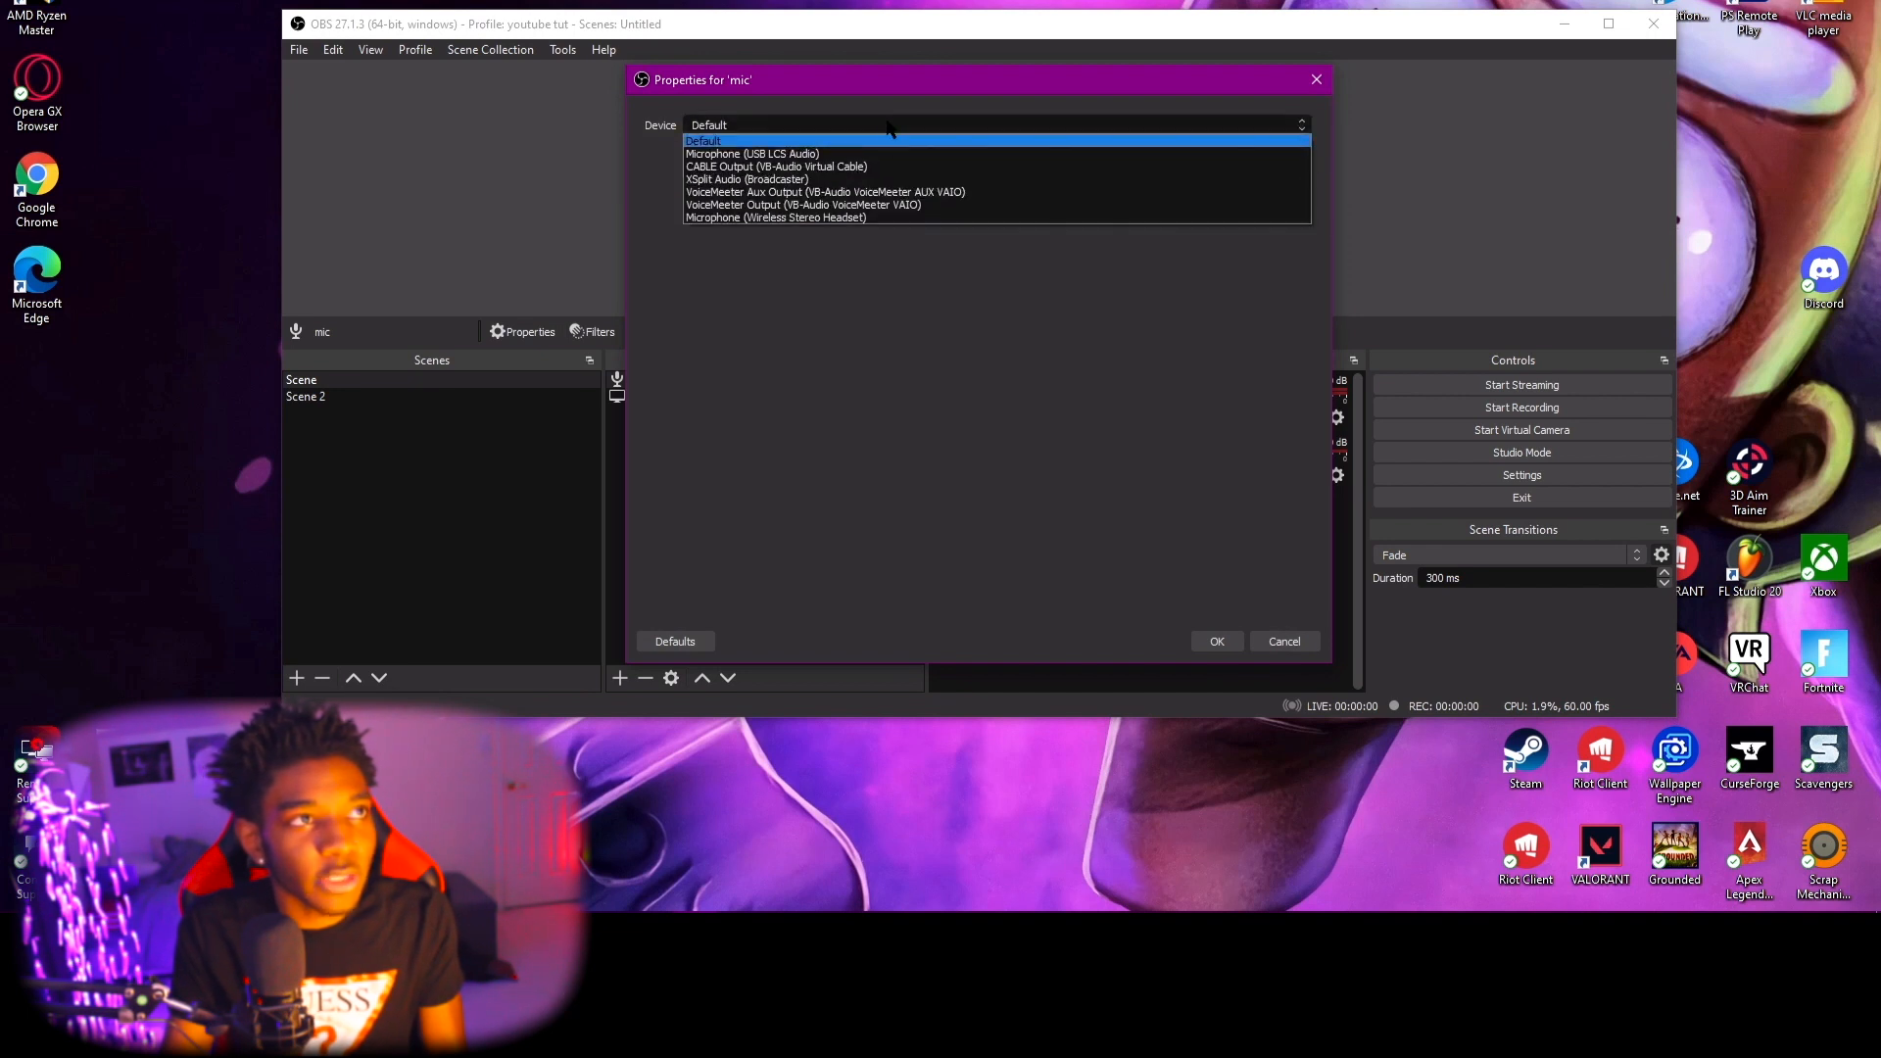
{"action": "left_click", "coordinate": [938, 262]}
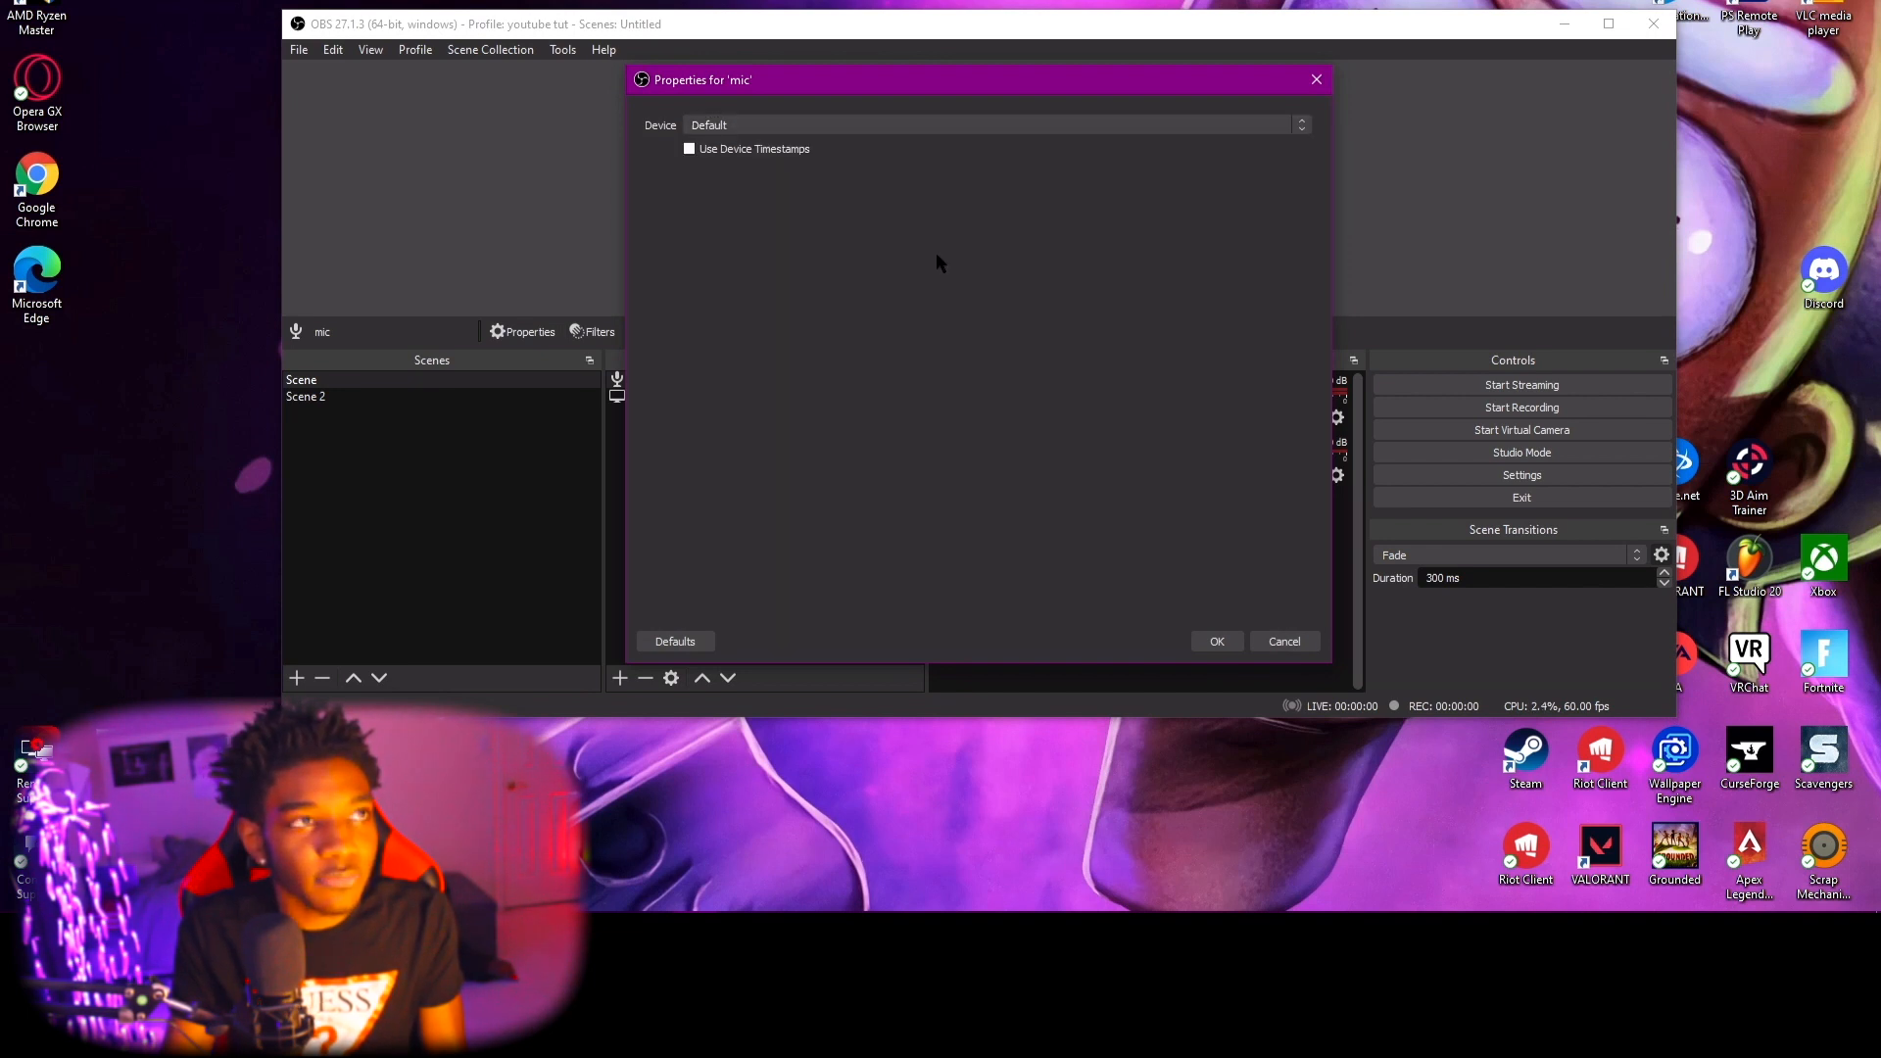
{"action": "left_click", "coordinate": [1240, 645]}
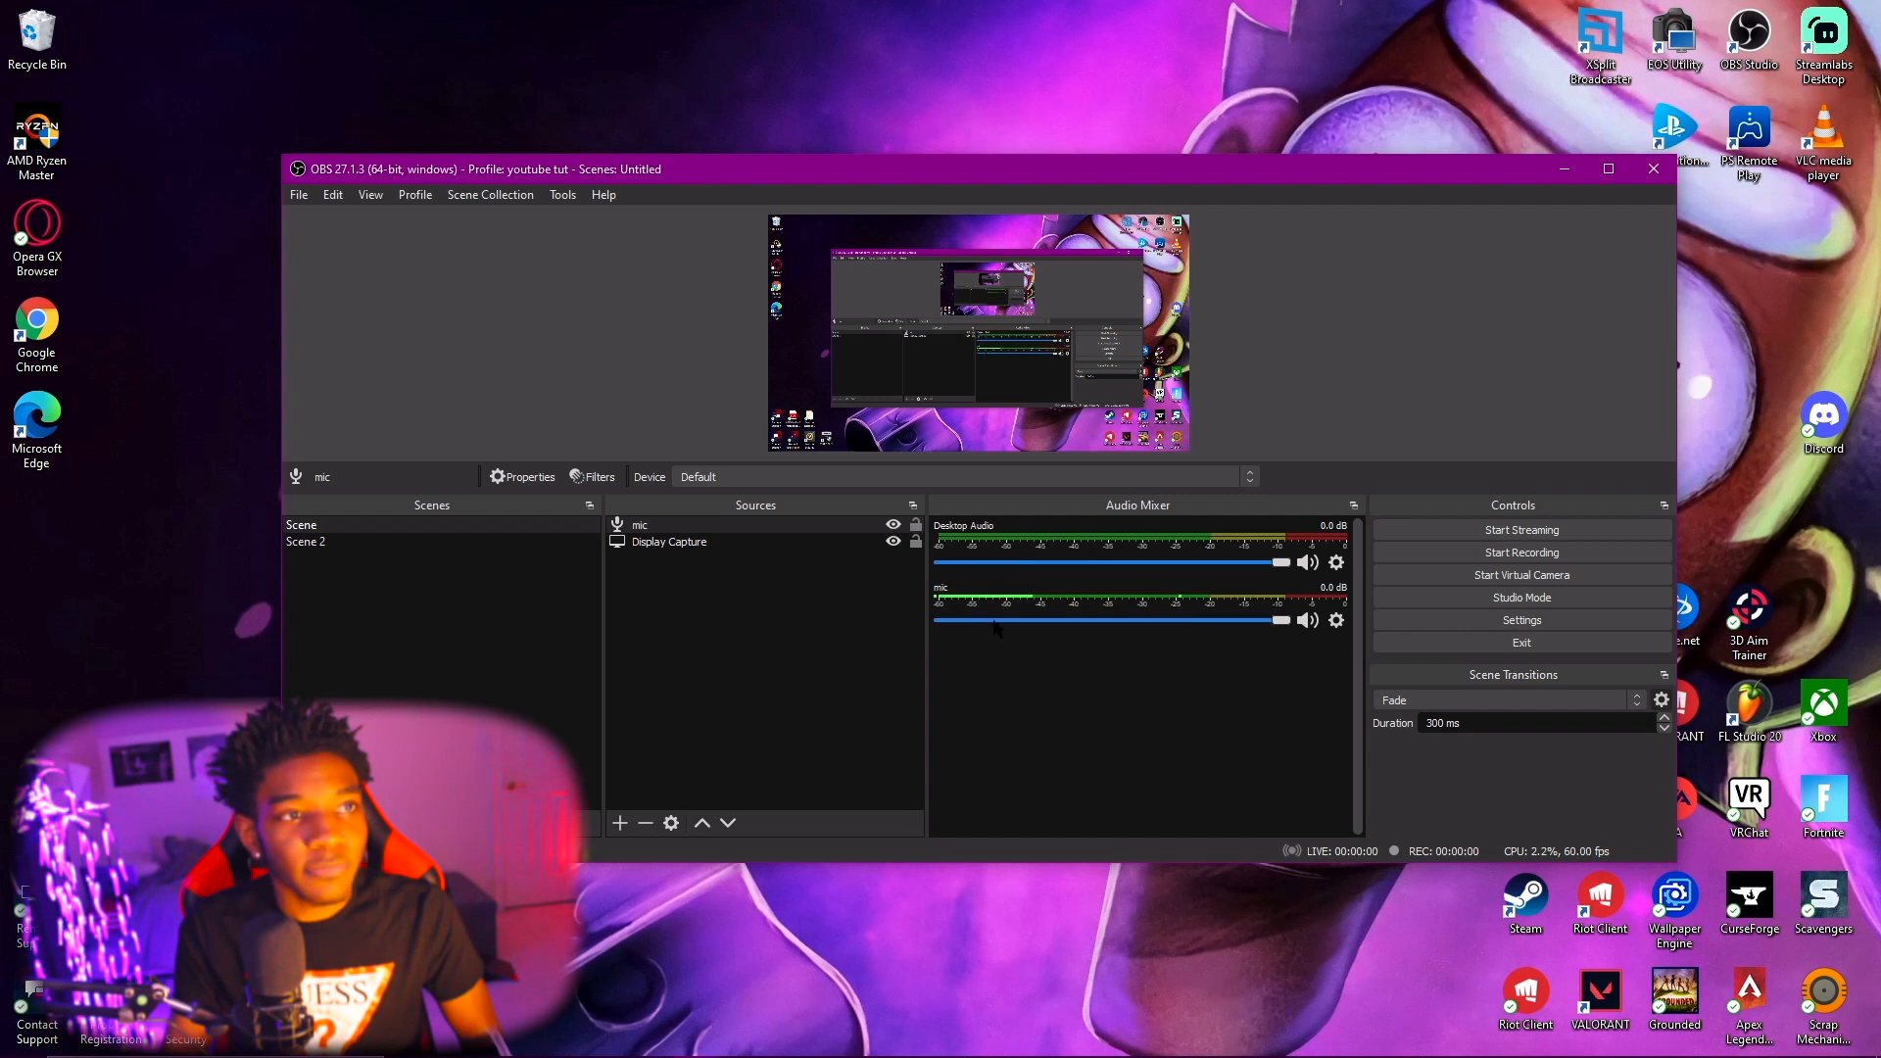
Lower the mic volume to about -1.1 dB and hide the mic source.
{"action": "left_click_drag", "start_coordinate": [1275, 621], "coordinate": [1111, 643]}
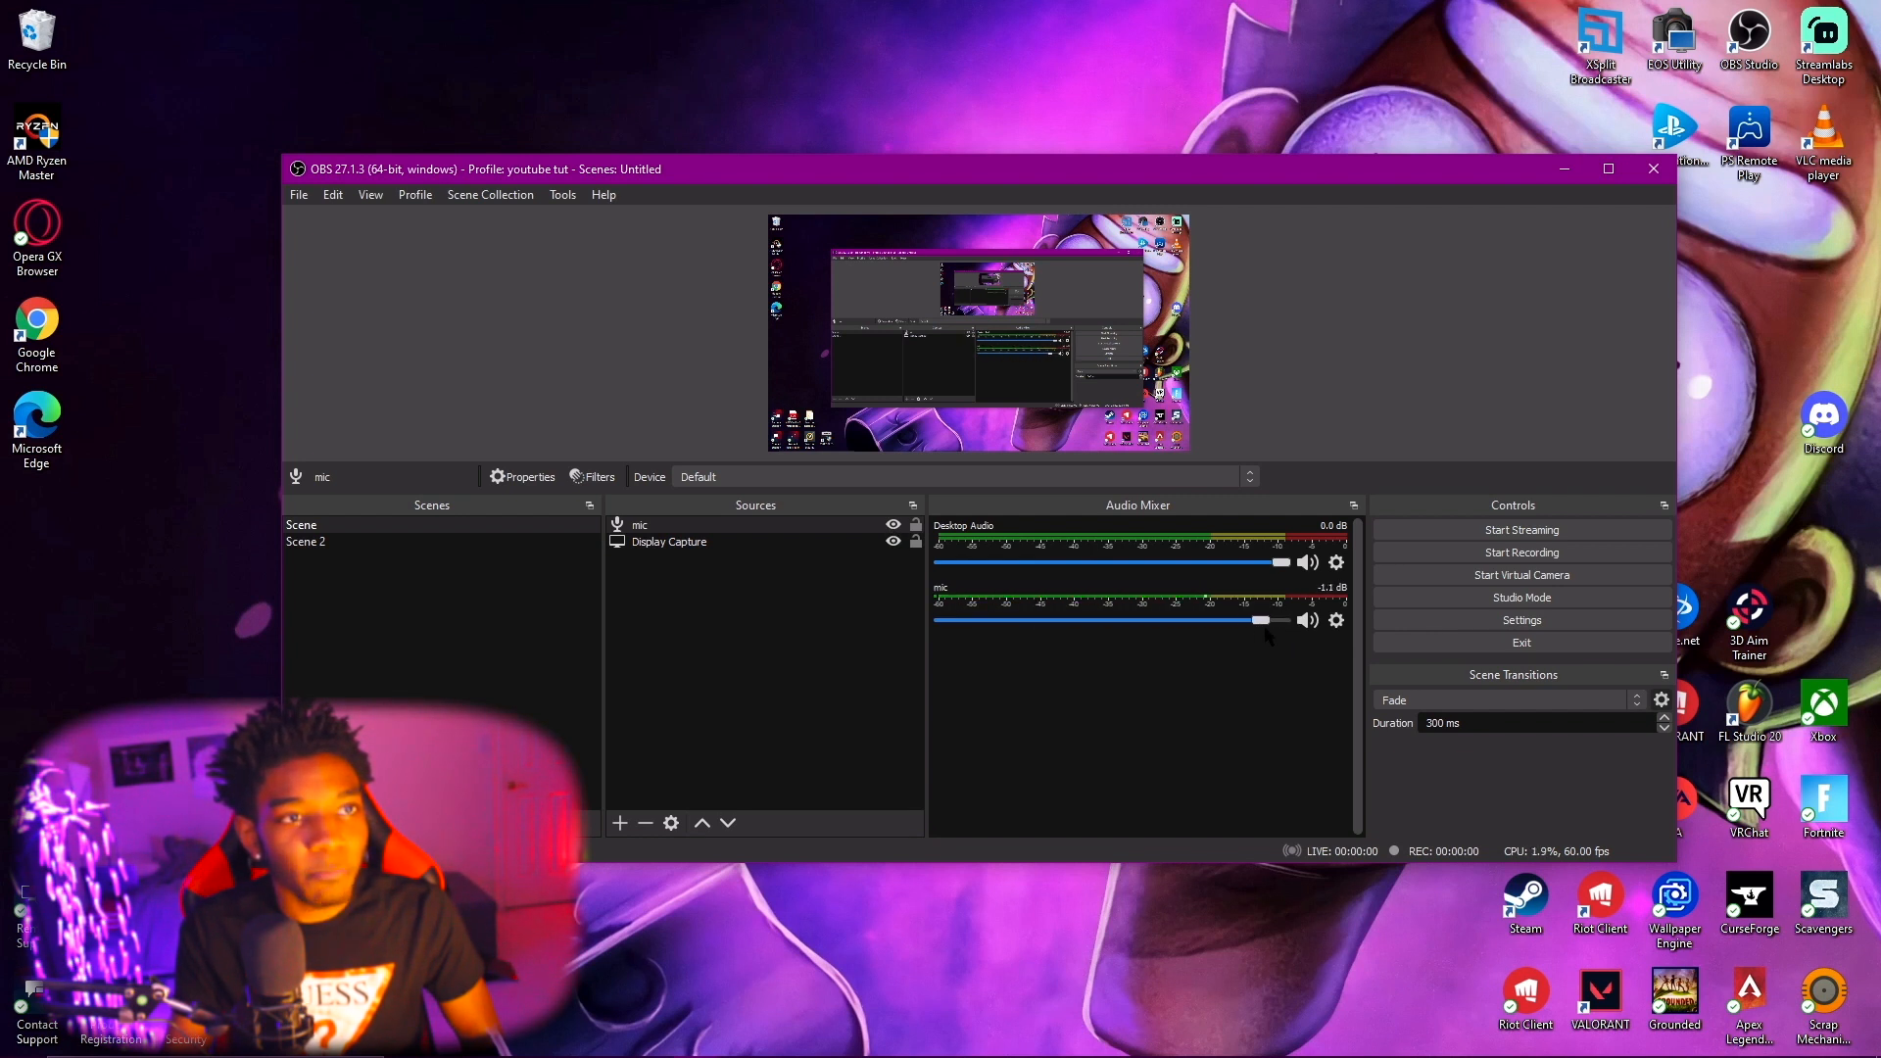
{"action": "left_click", "coordinate": [892, 525]}
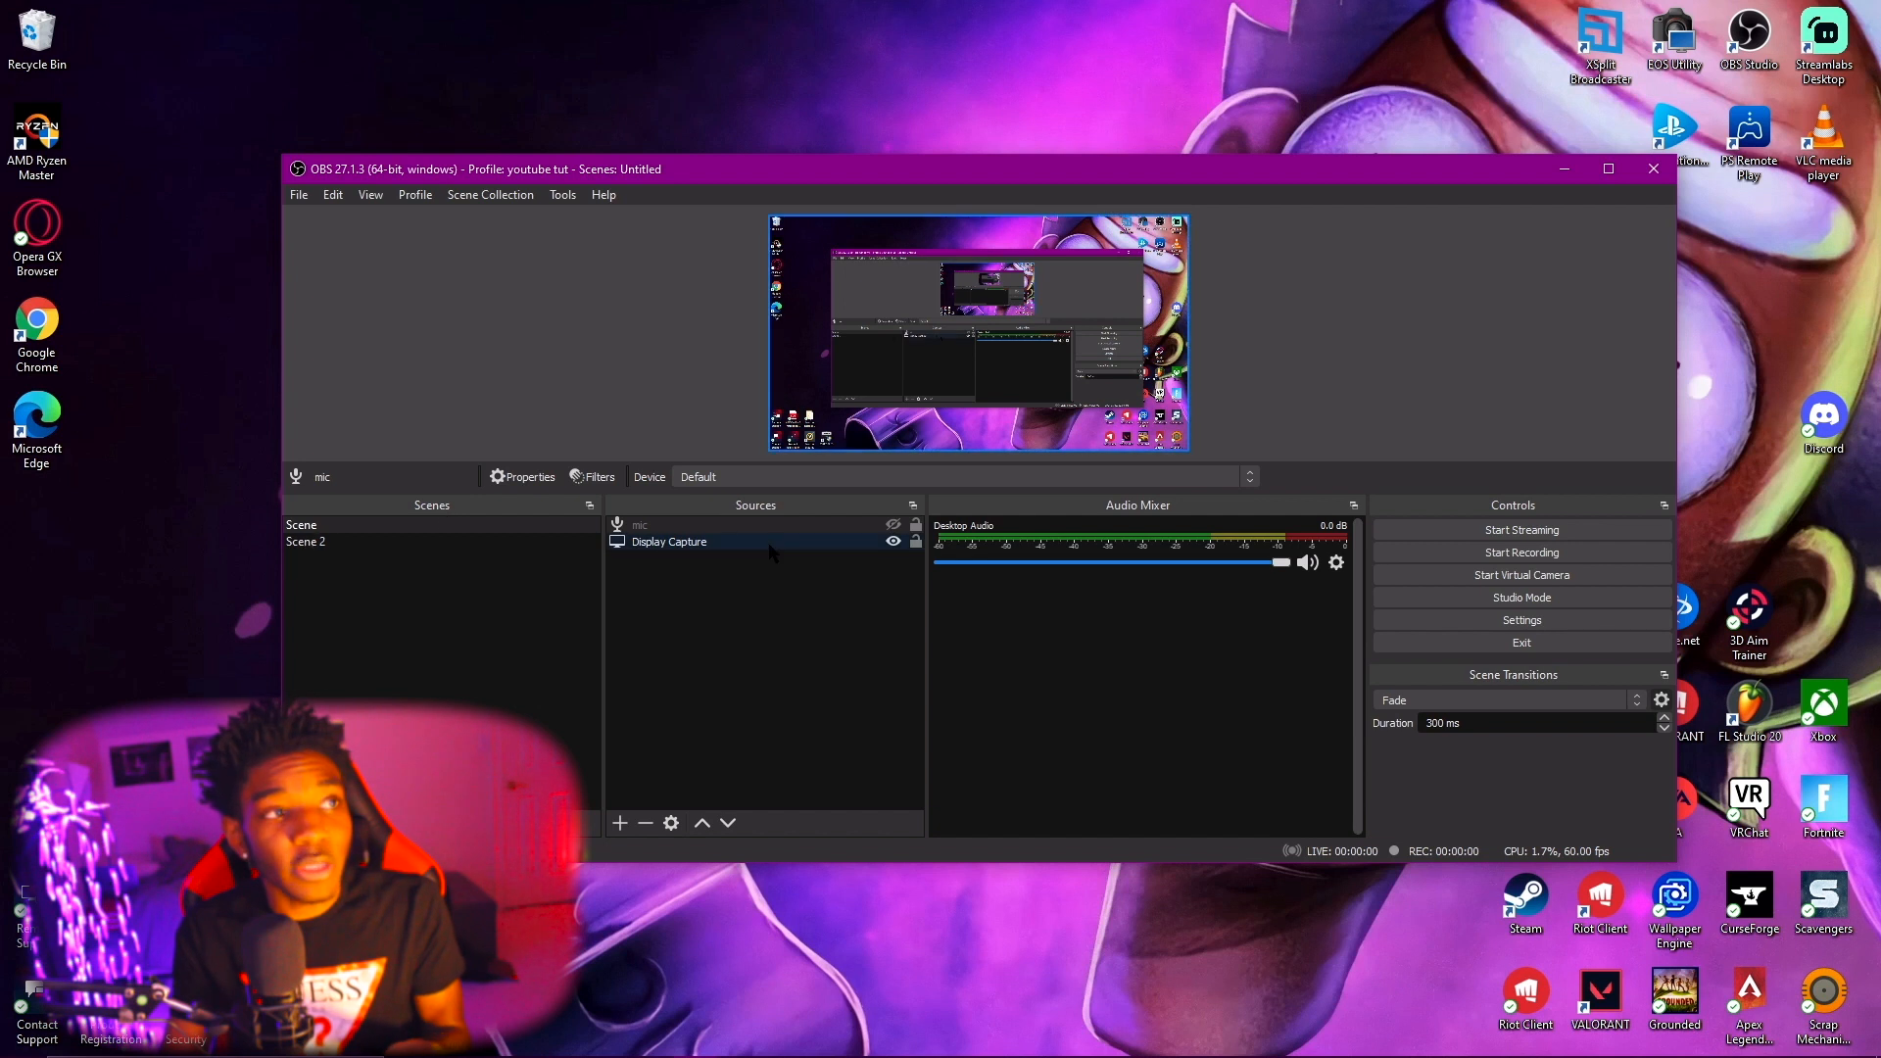
Add a new Image source showing the file "Gorilla tag - YouTube - Opera 1_8_2022 12_16_47 AM.png" to the first scene.
{"action": "left_click", "coordinate": [619, 823]}
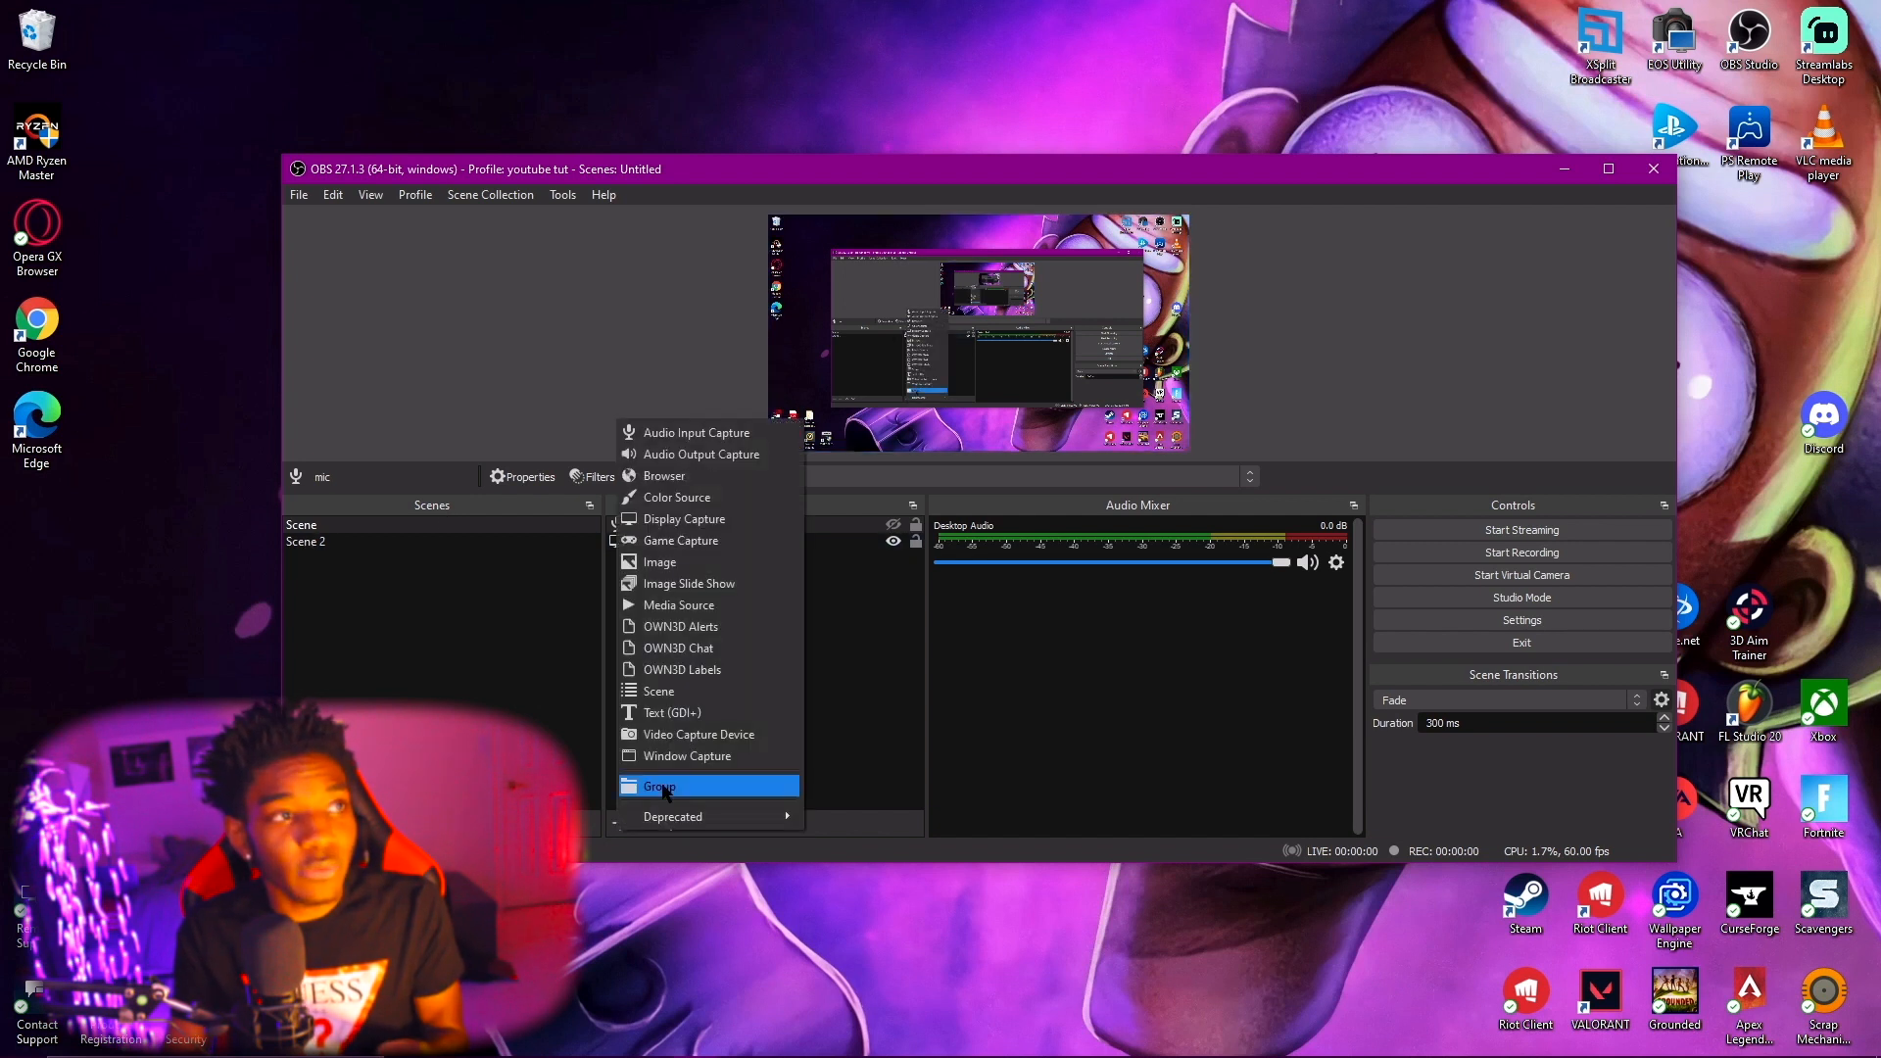
{"action": "left_click", "coordinate": [713, 569]}
{"action": "left_click", "coordinate": [1039, 658]}
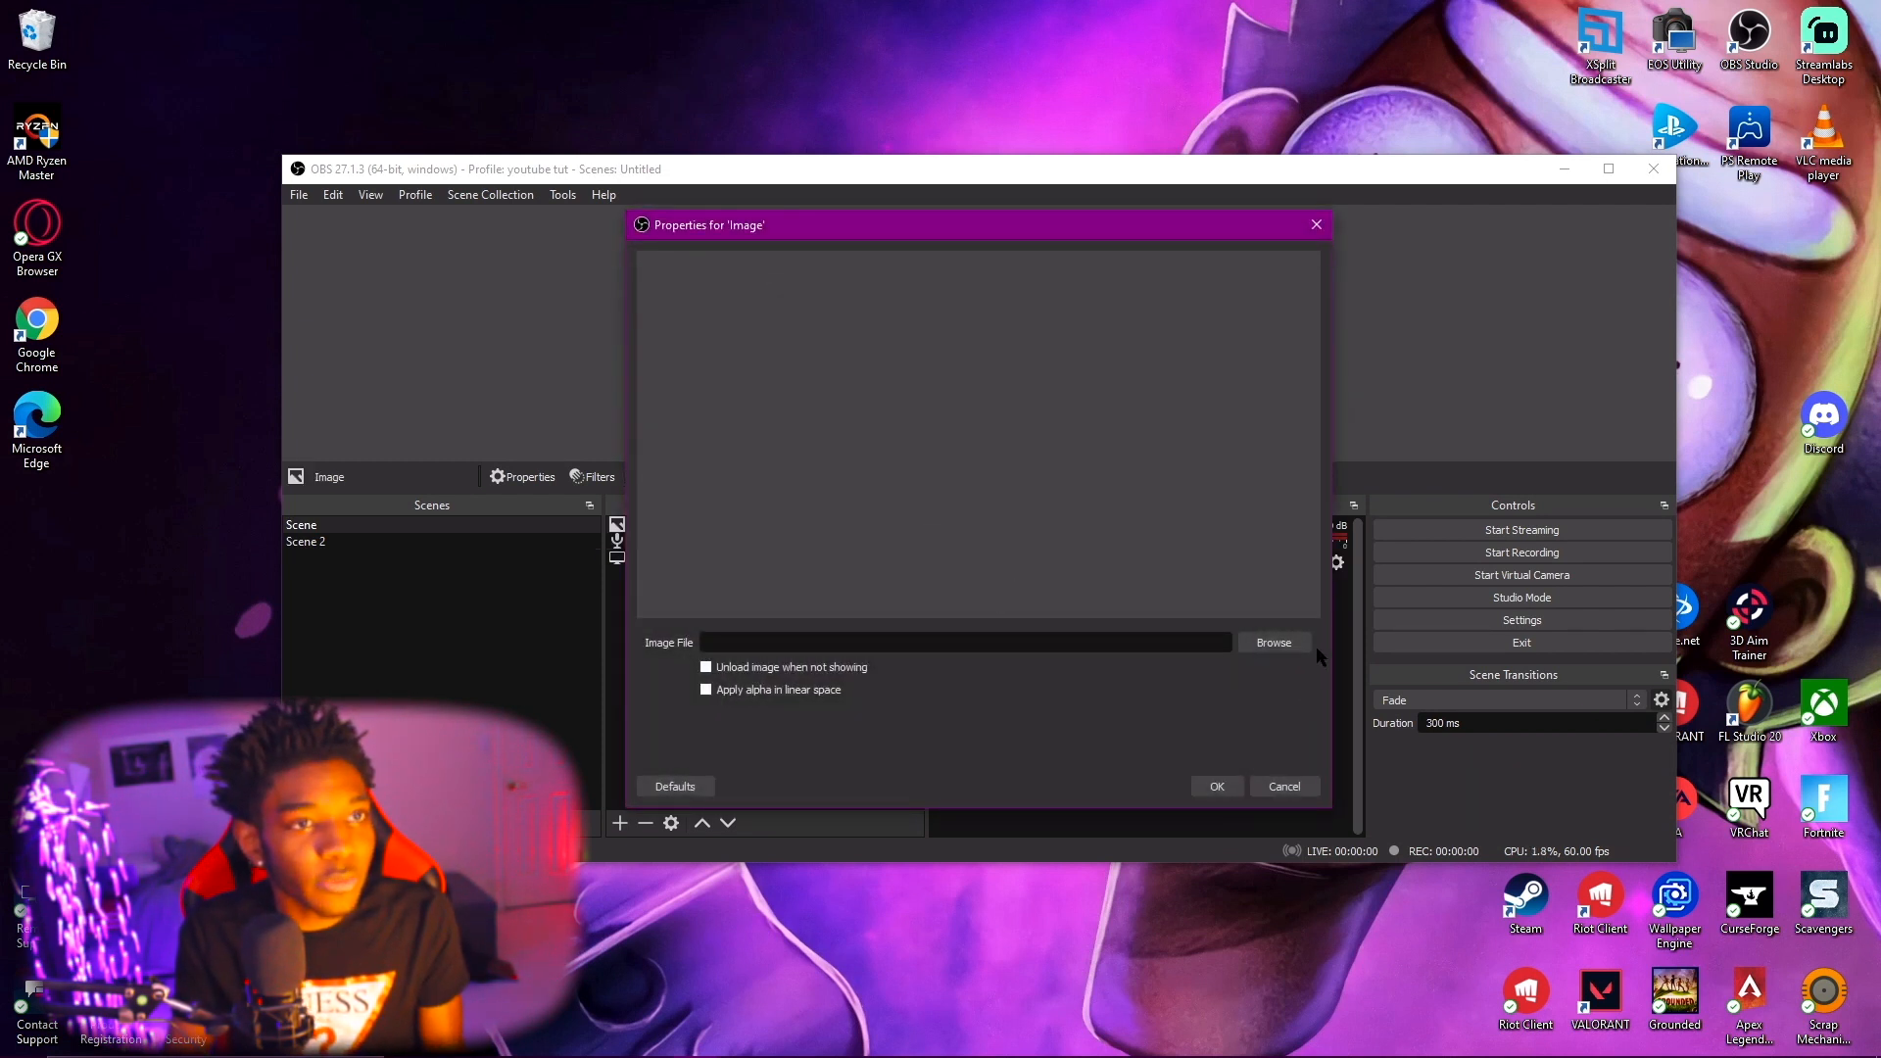
{"action": "left_click", "coordinate": [1291, 642]}
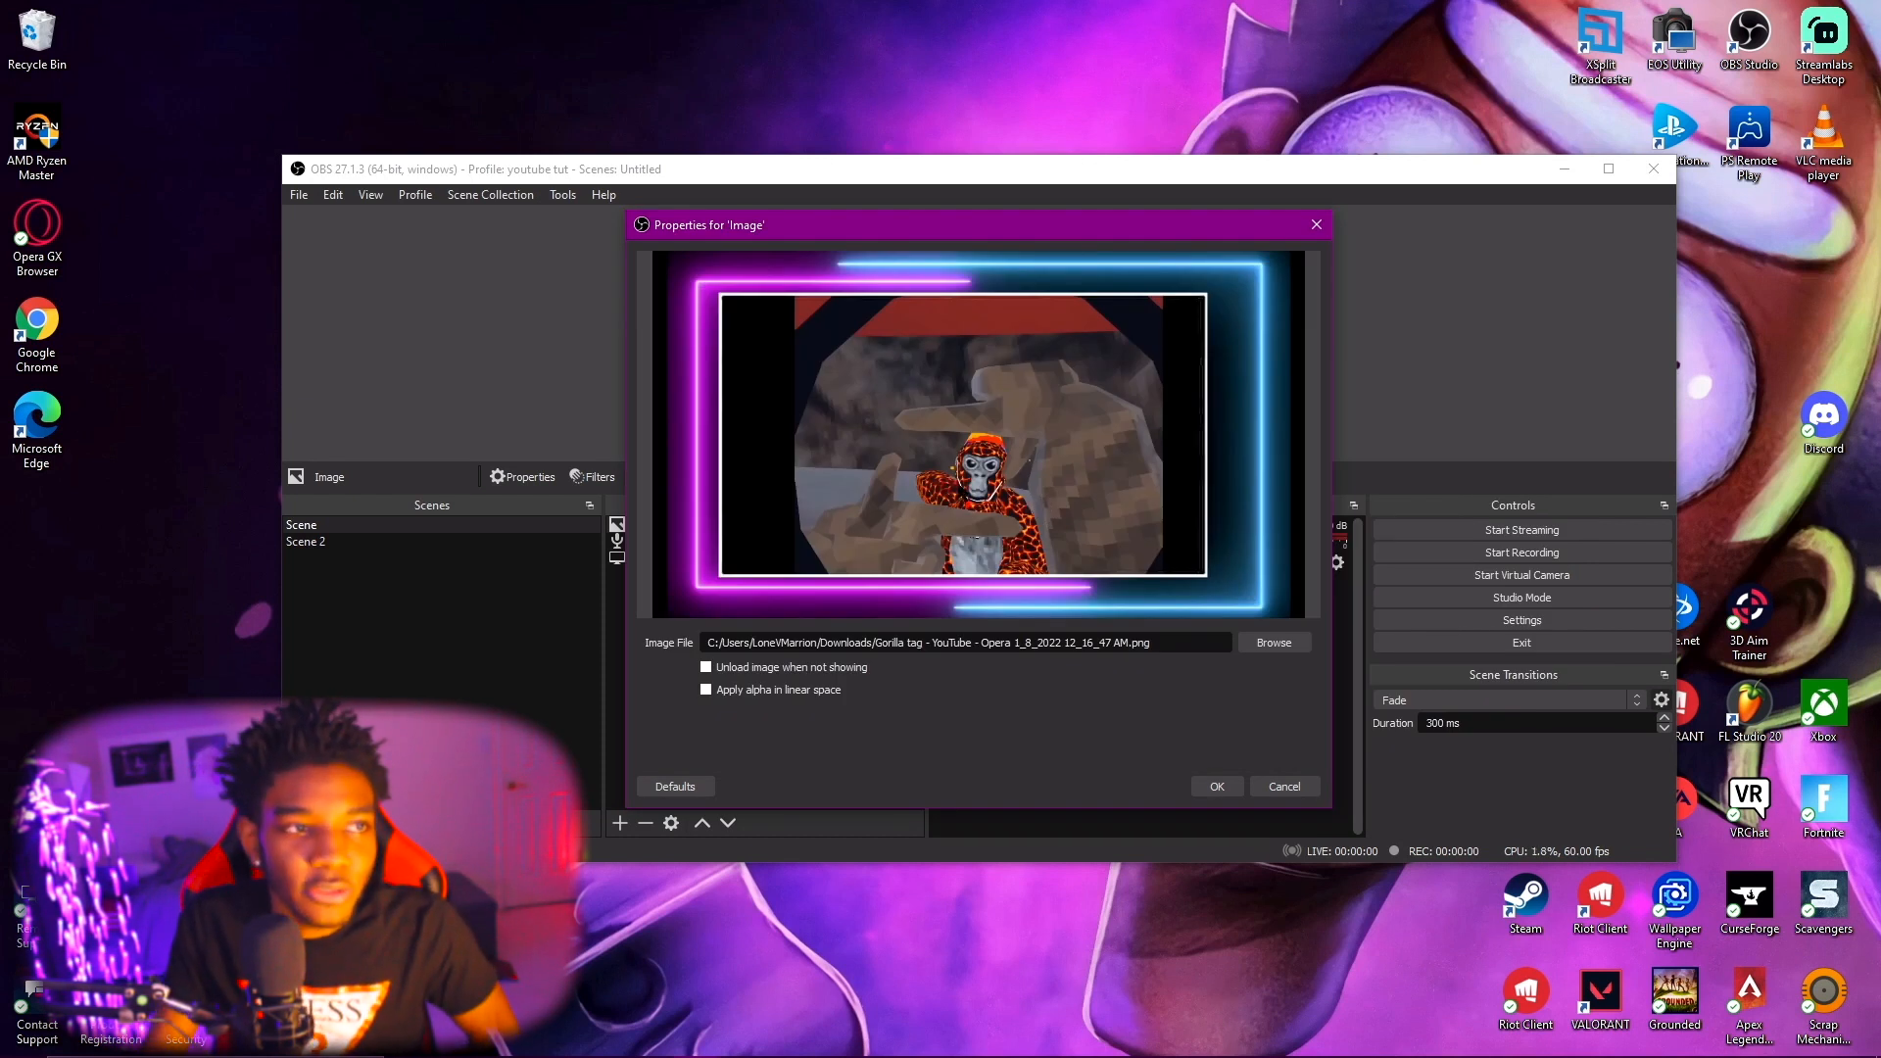
{"action": "left_click", "coordinate": [1217, 787]}
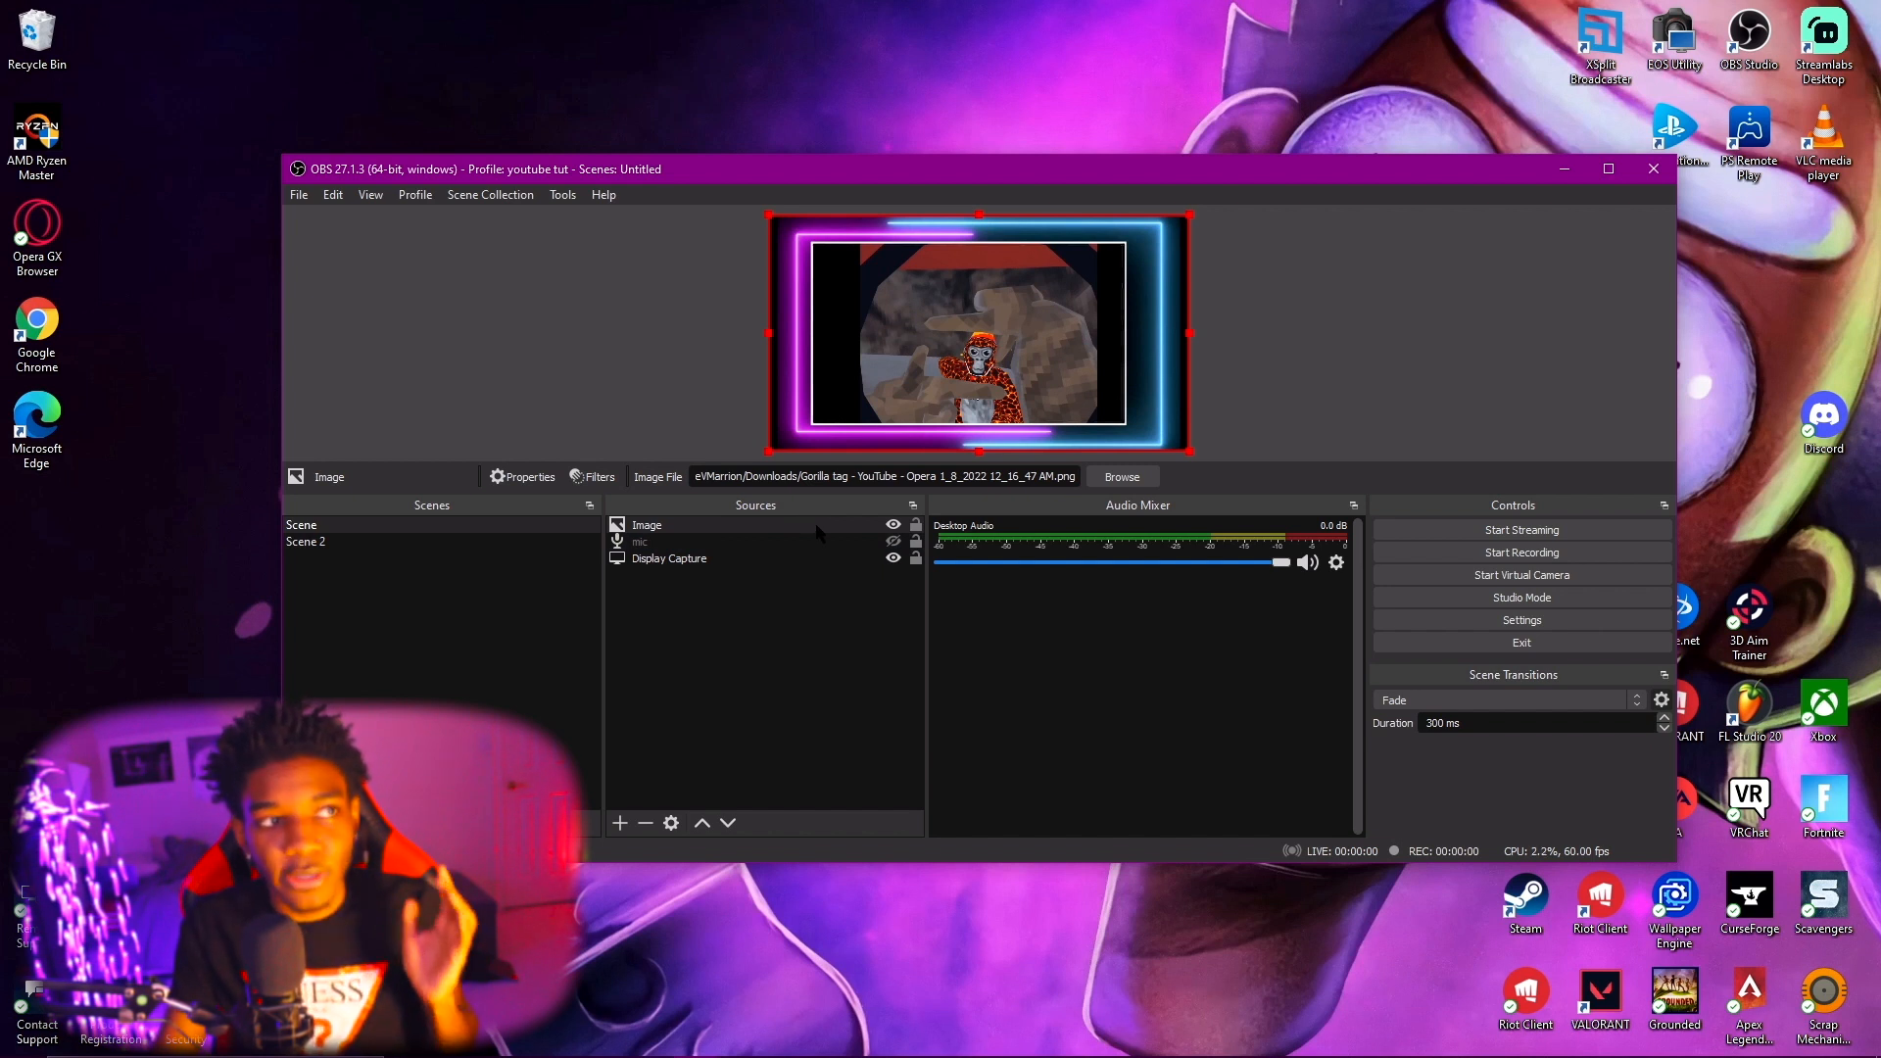
Move the Image source below Display Capture and shrink Display Capture into the lower-left corner of the canvas, keeping the image full size.
{"action": "left_click_drag", "start_coordinate": [815, 534], "coordinate": [812, 575]}
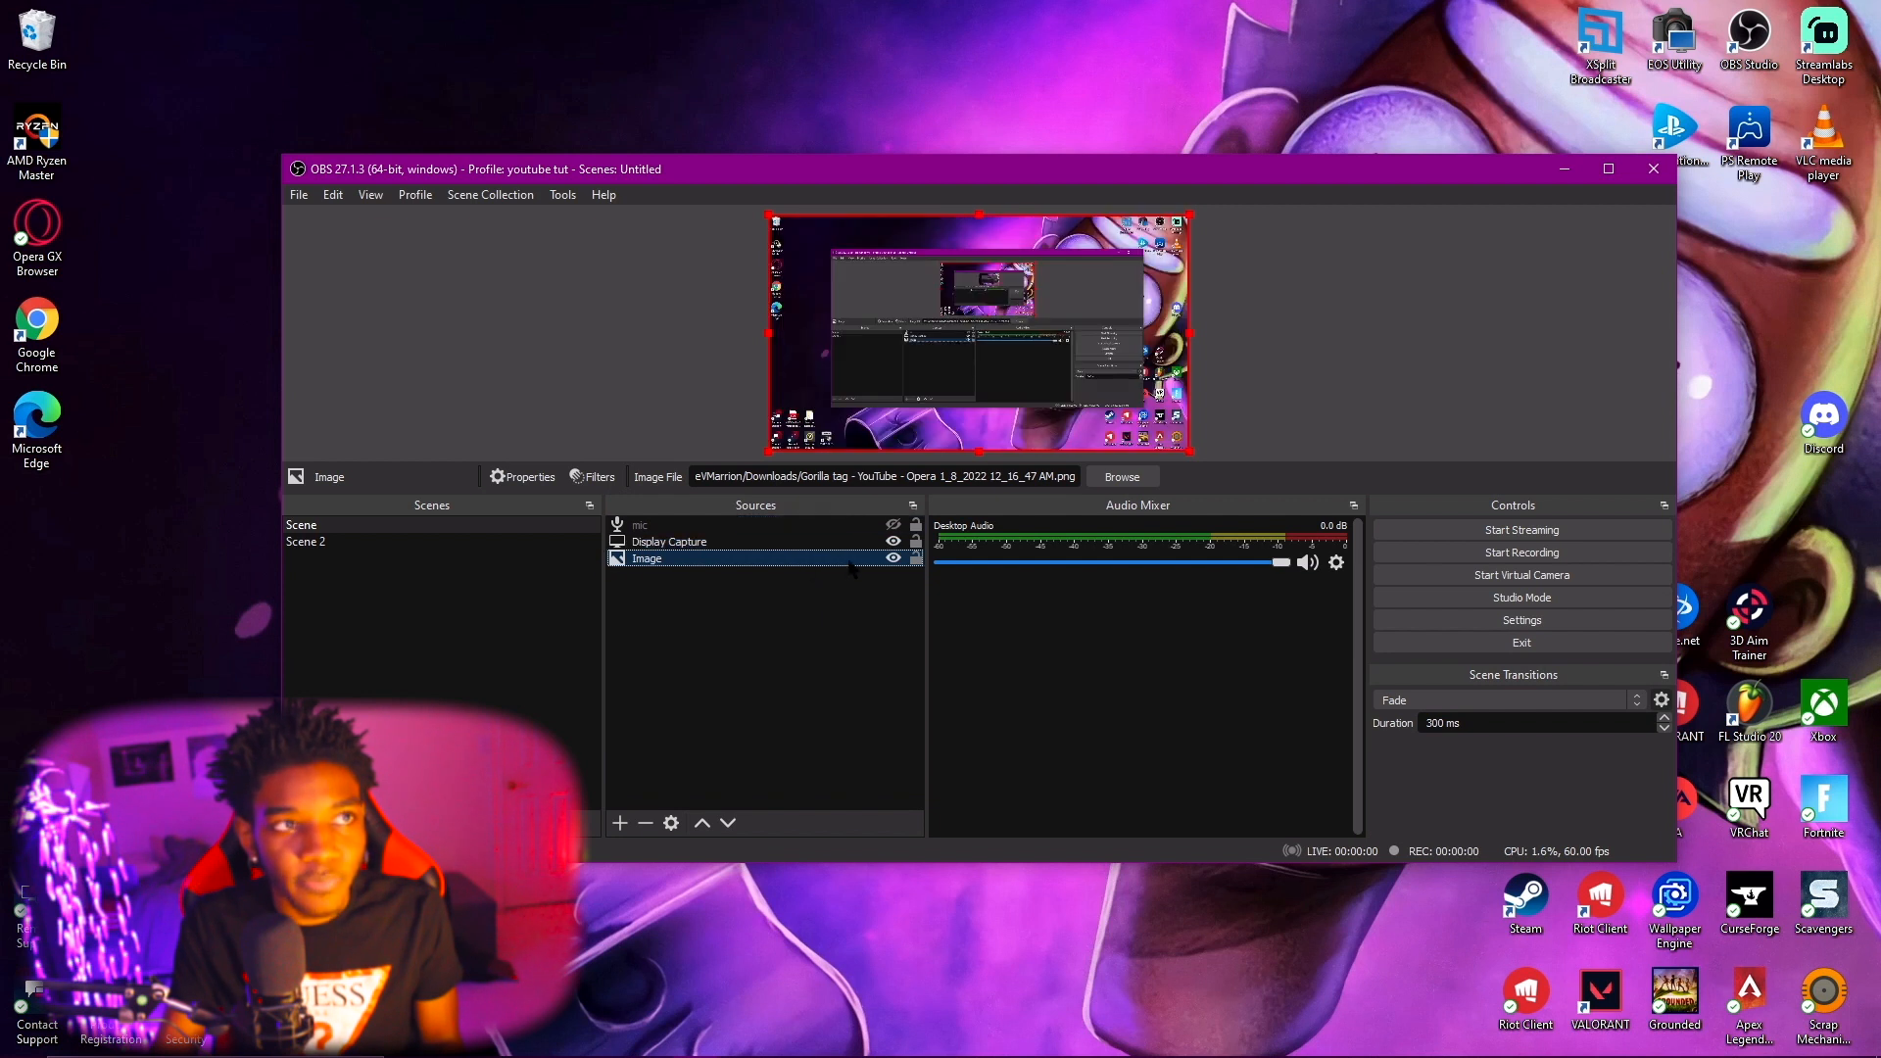
{"action": "left_click", "coordinate": [1125, 269]}
{"action": "left_click_drag", "start_coordinate": [1189, 214], "coordinate": [1024, 308]}
{"action": "left_click", "coordinate": [1092, 283]}
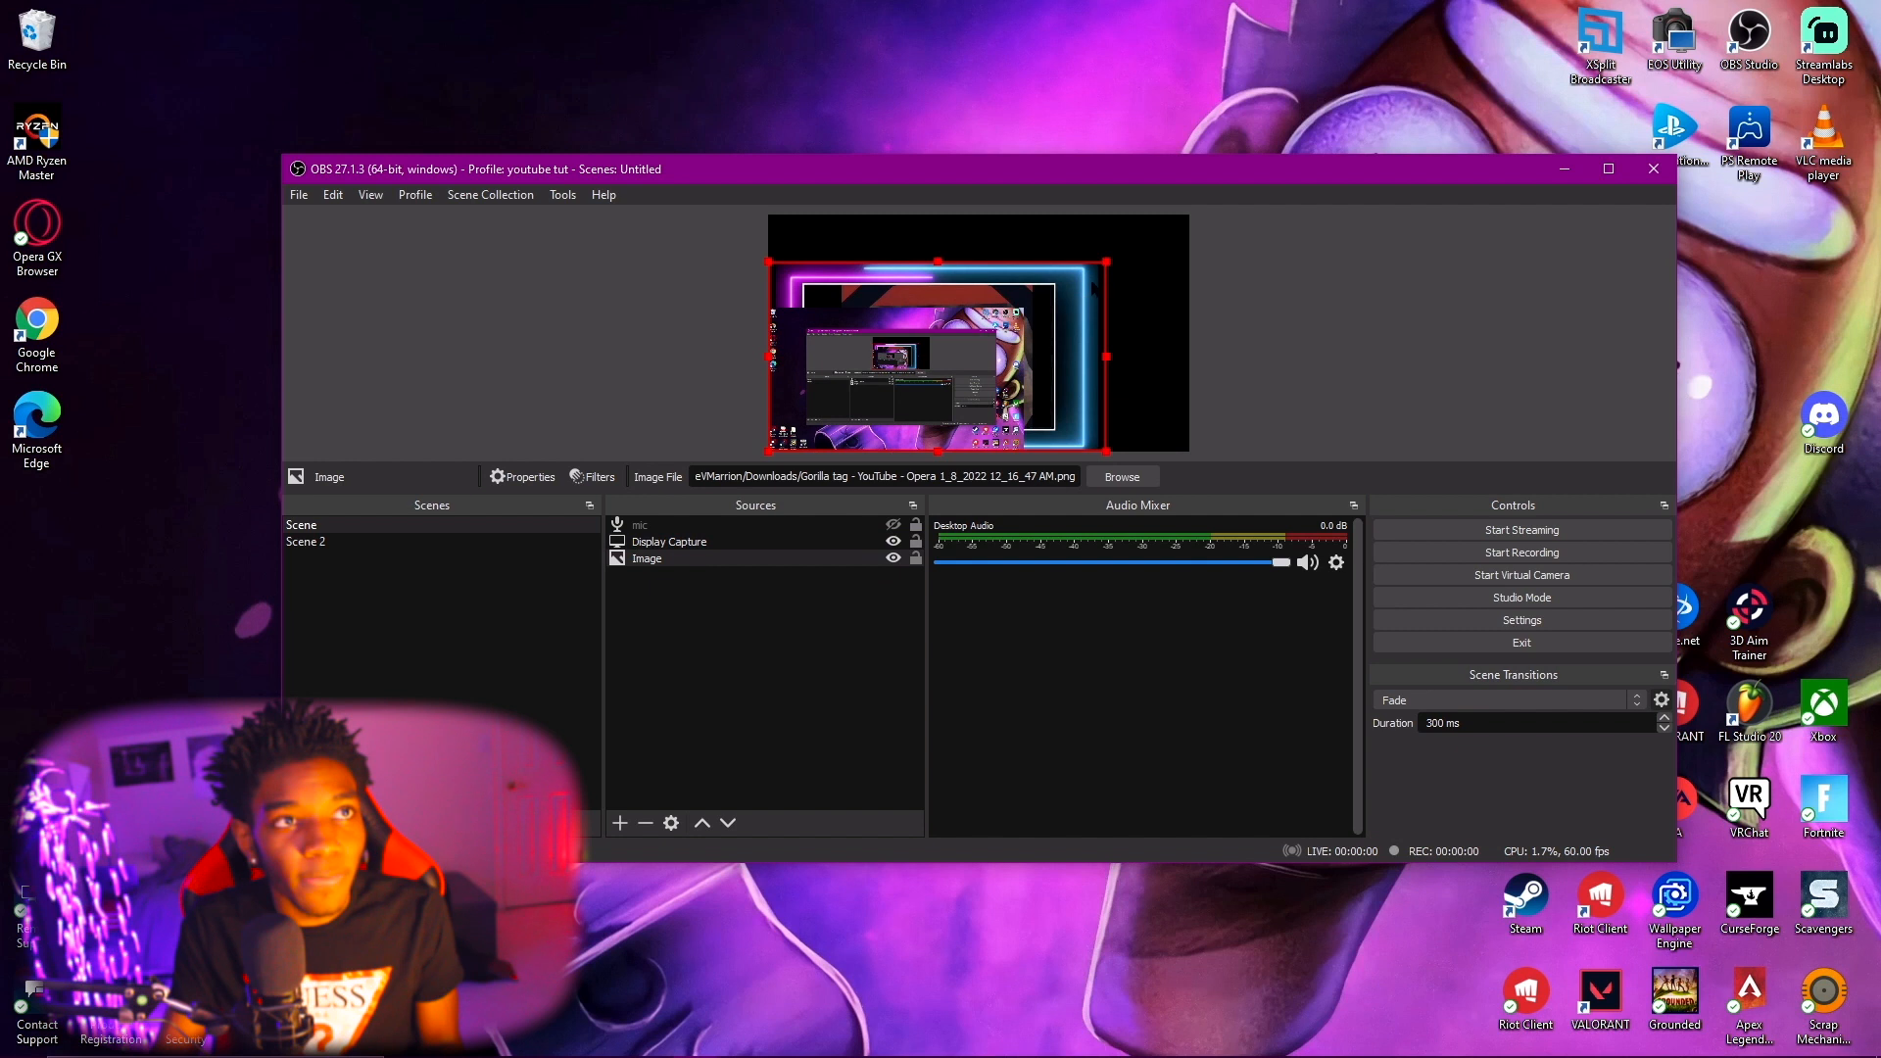
{"action": "left_click_drag", "start_coordinate": [1106, 262], "coordinate": [1188, 214]}
{"action": "left_click", "coordinate": [979, 357]}
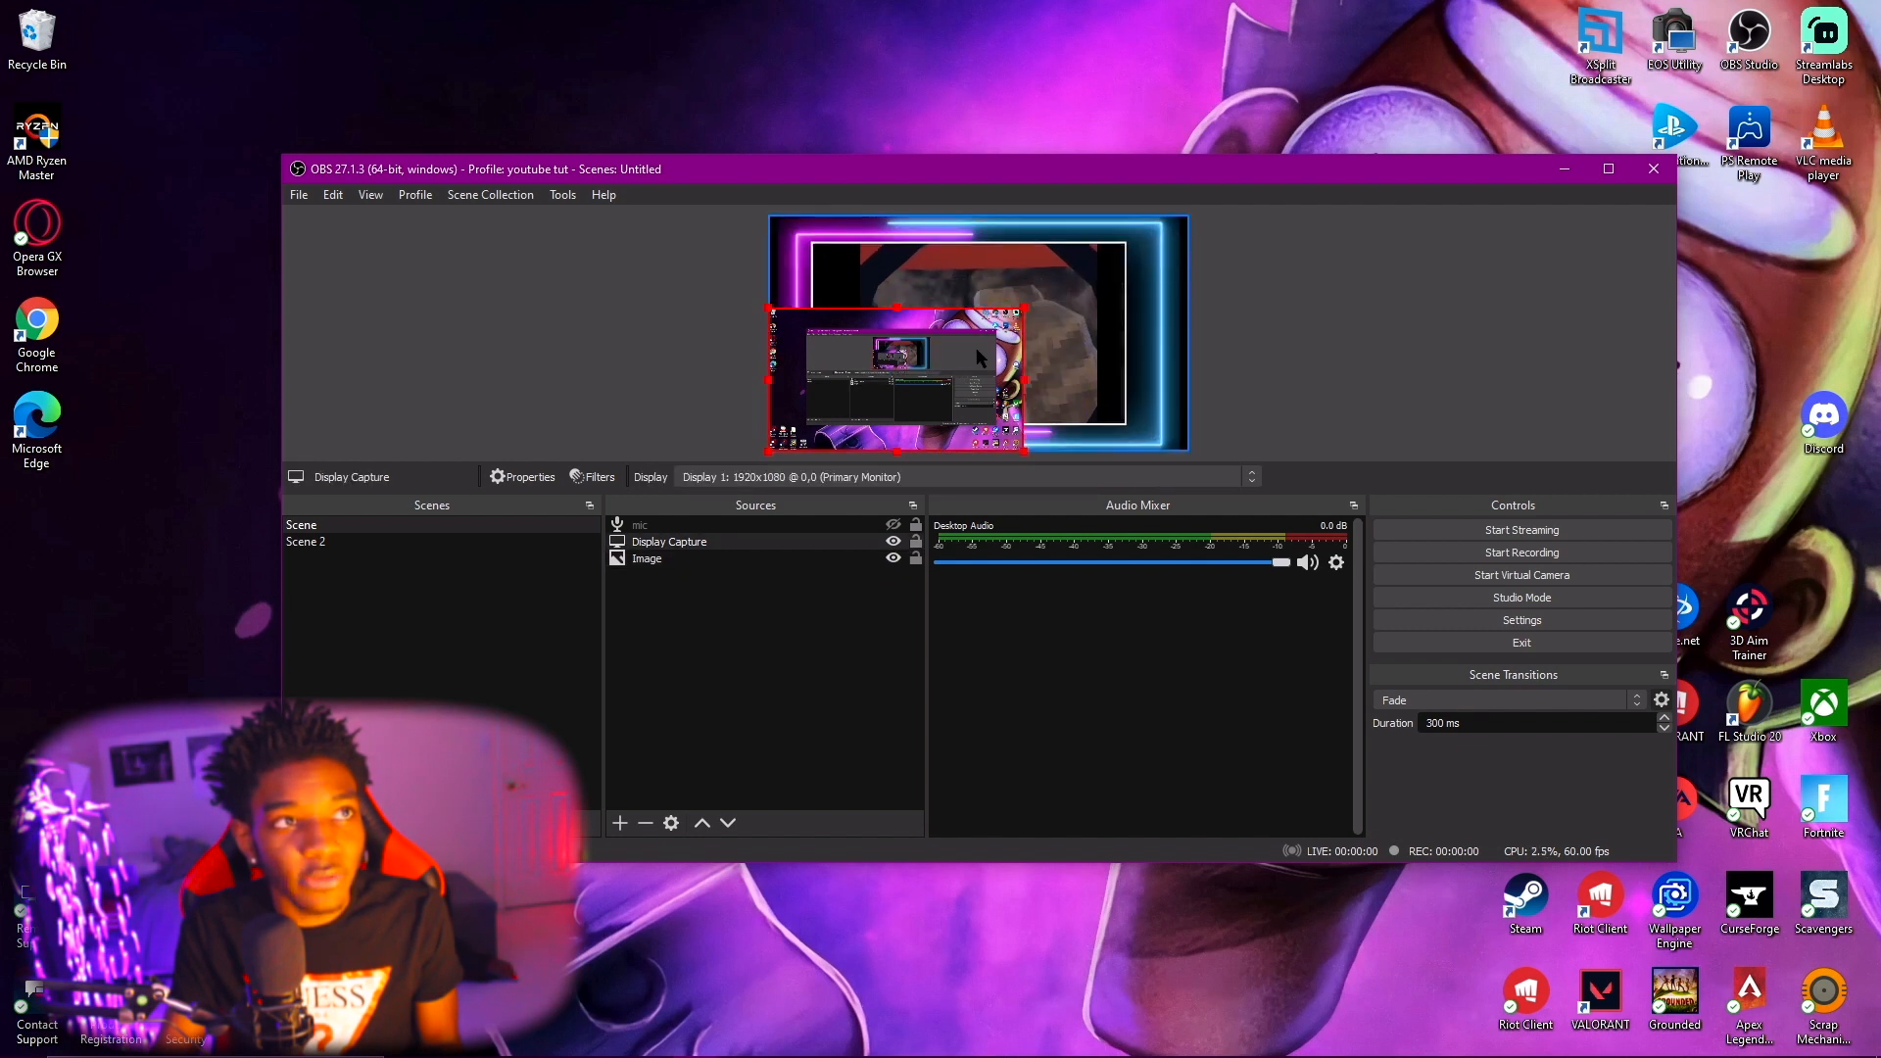
{"action": "left_click_drag", "start_coordinate": [1025, 307], "coordinate": [900, 378]}
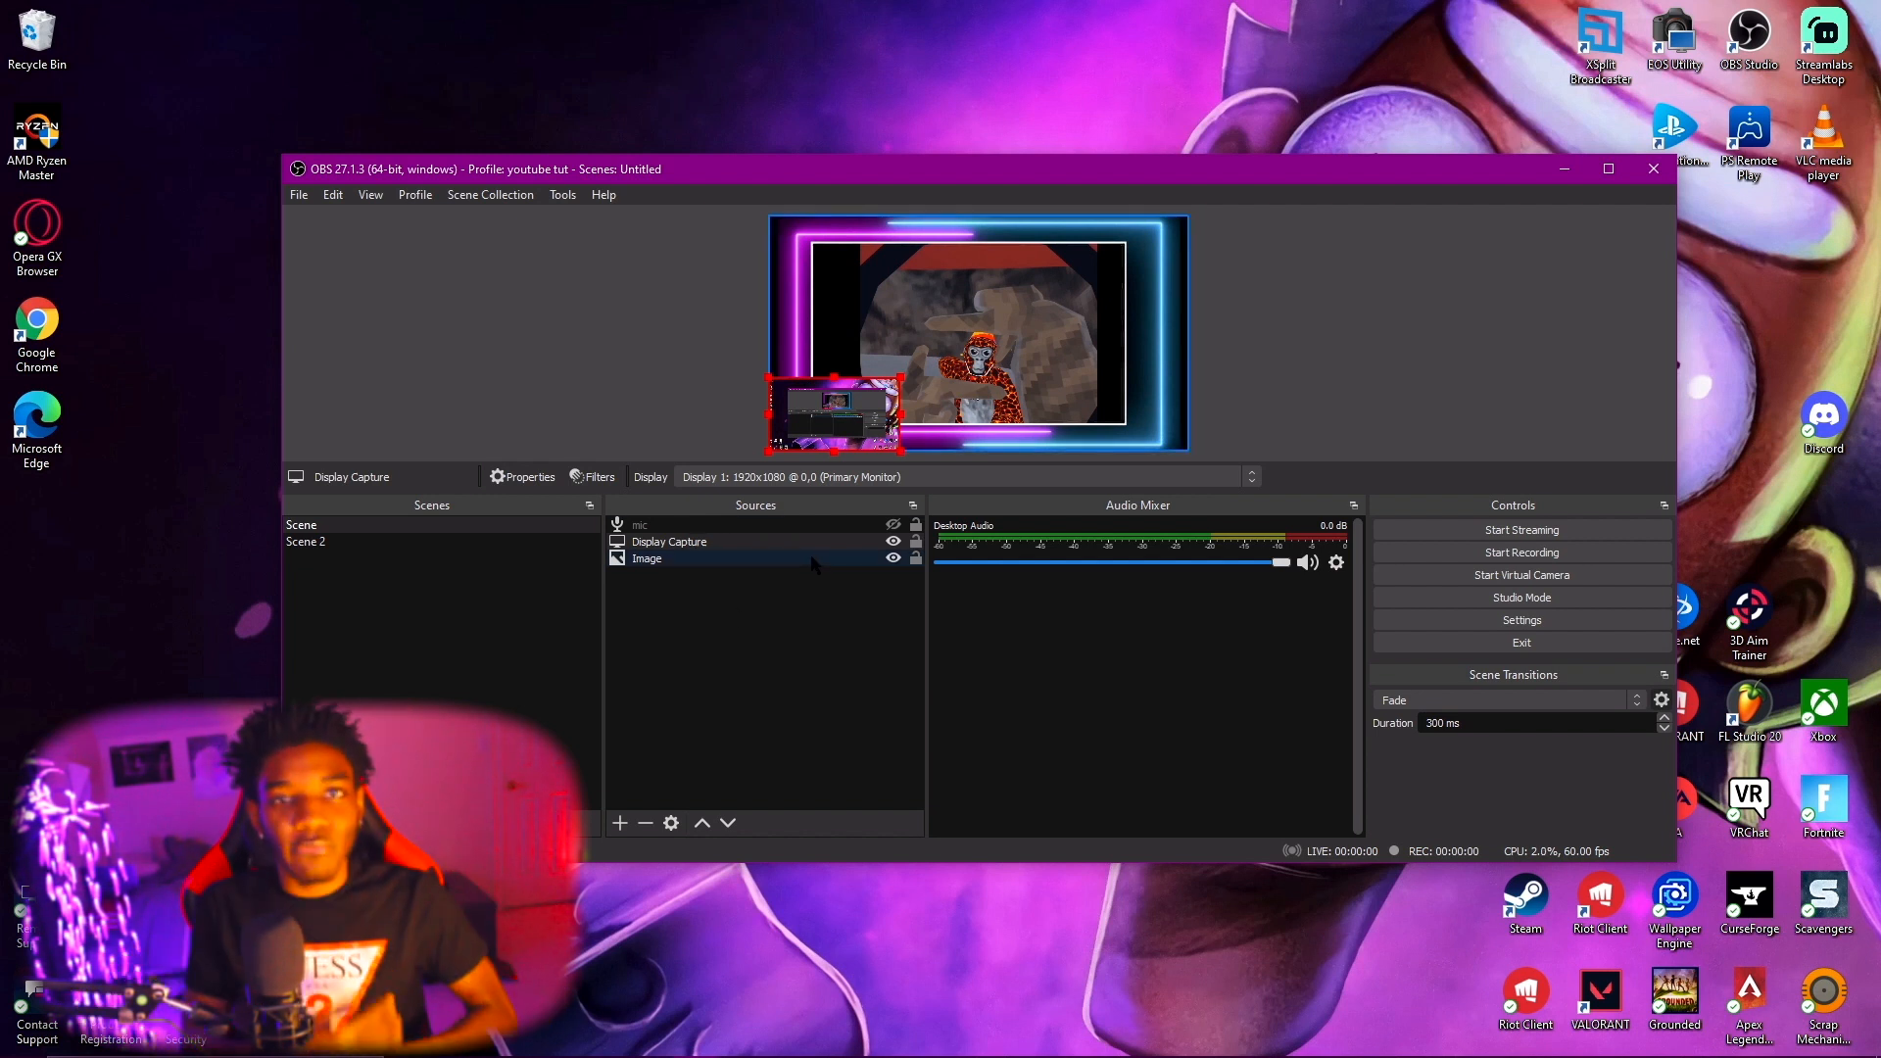
Add a new OWN3D Chat source with its default settings and place it along the right edge of the canvas.
{"action": "left_click", "coordinate": [619, 823]}
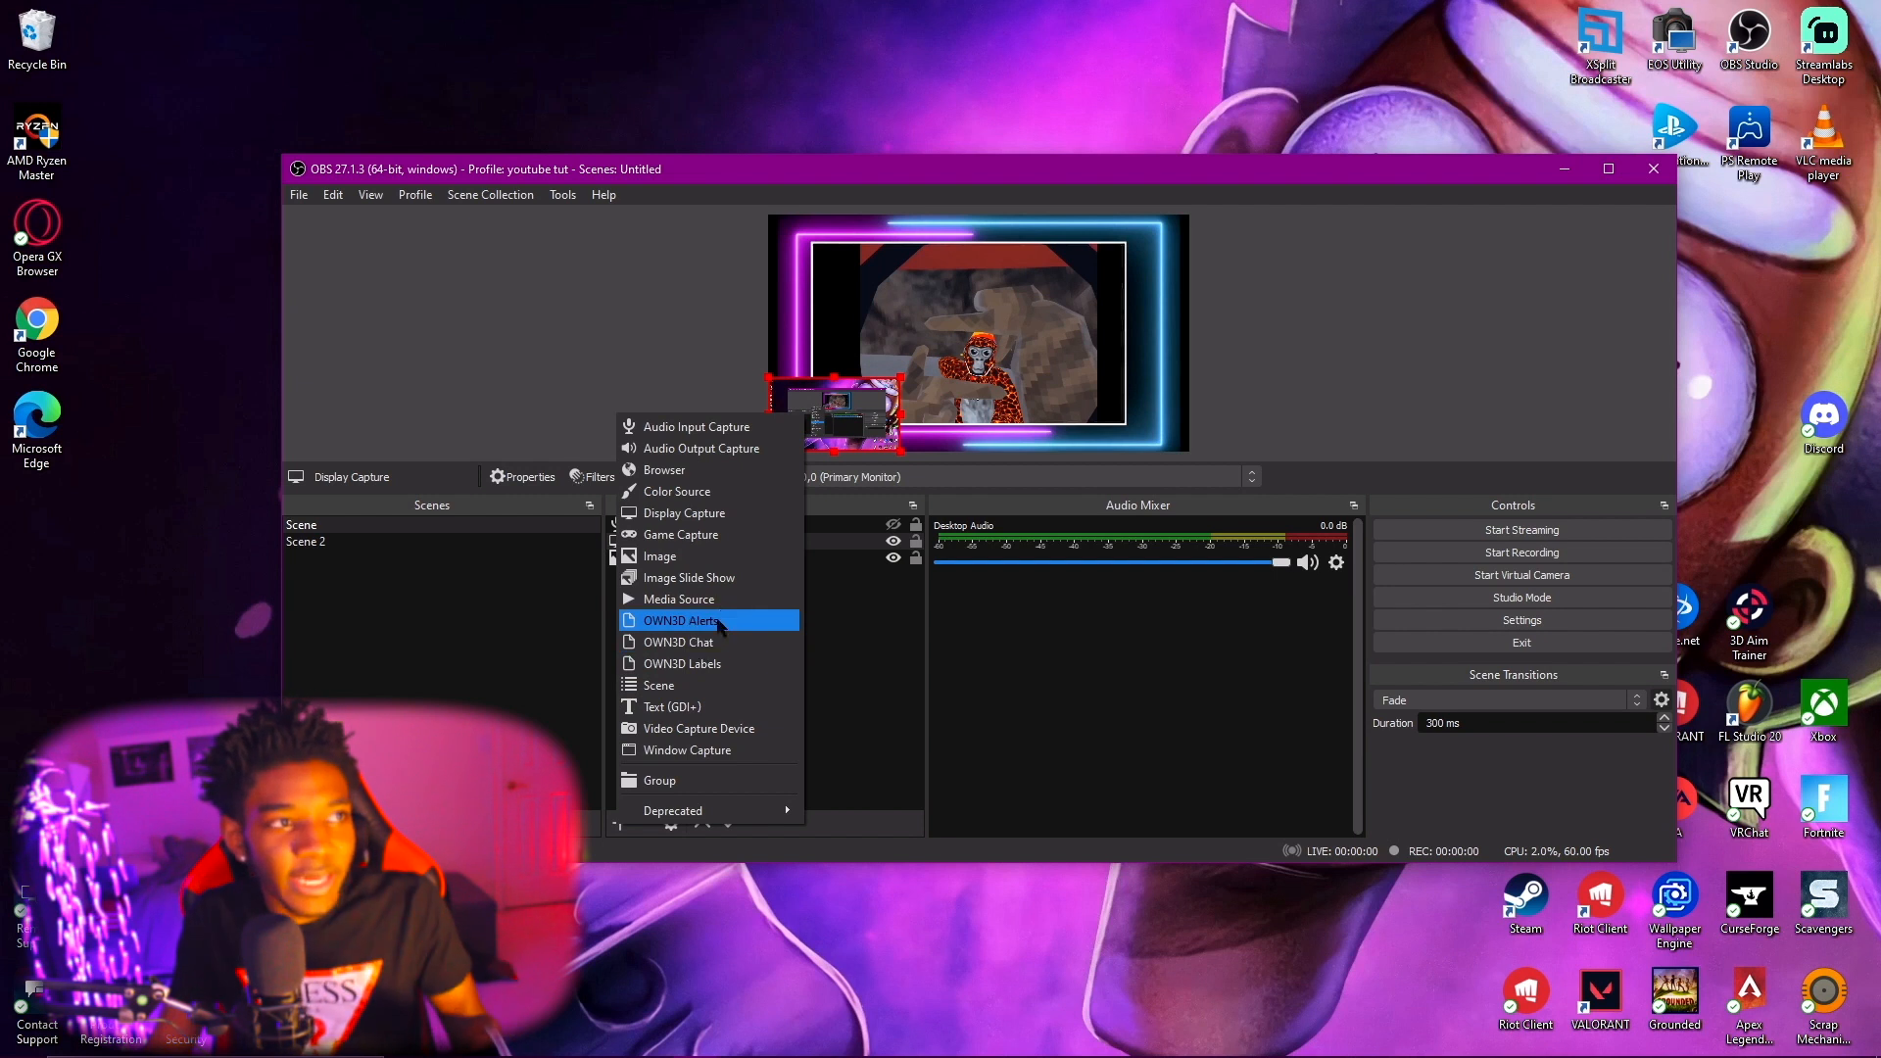
{"action": "left_click", "coordinate": [715, 643]}
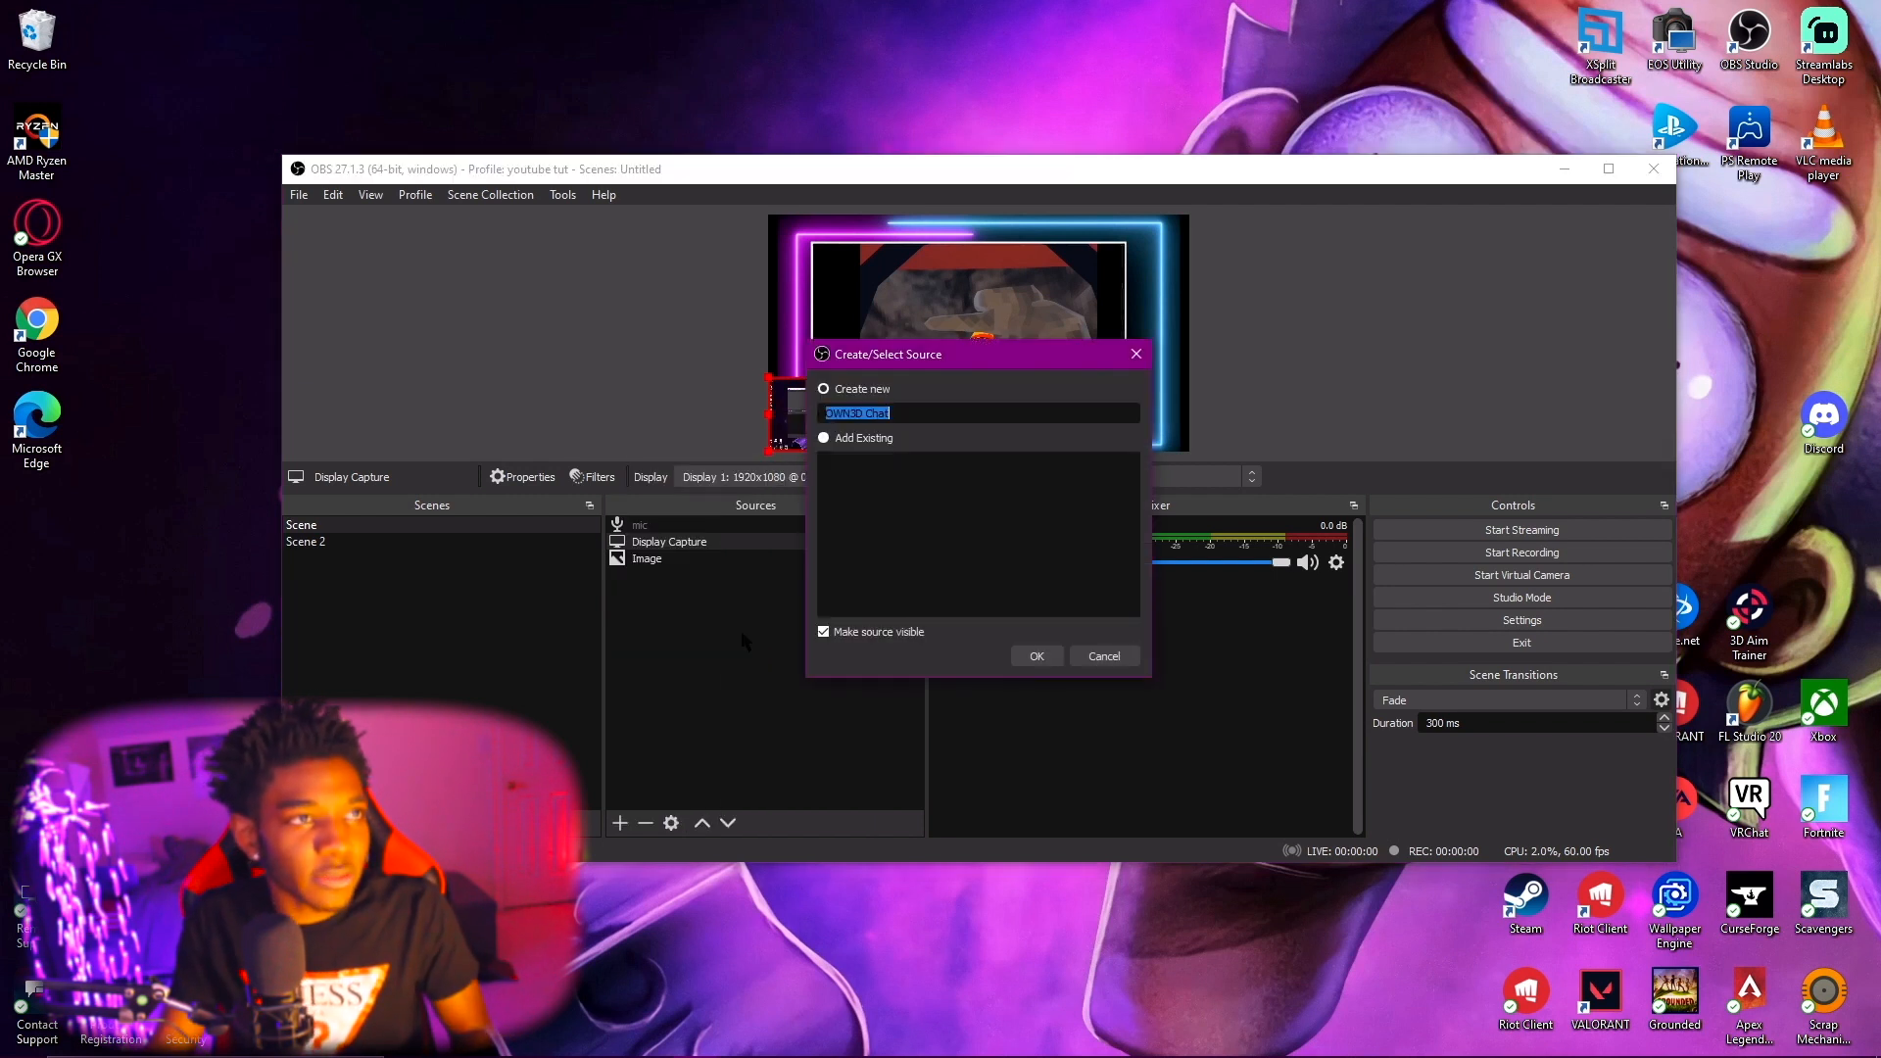
{"action": "left_click", "coordinate": [1037, 657]}
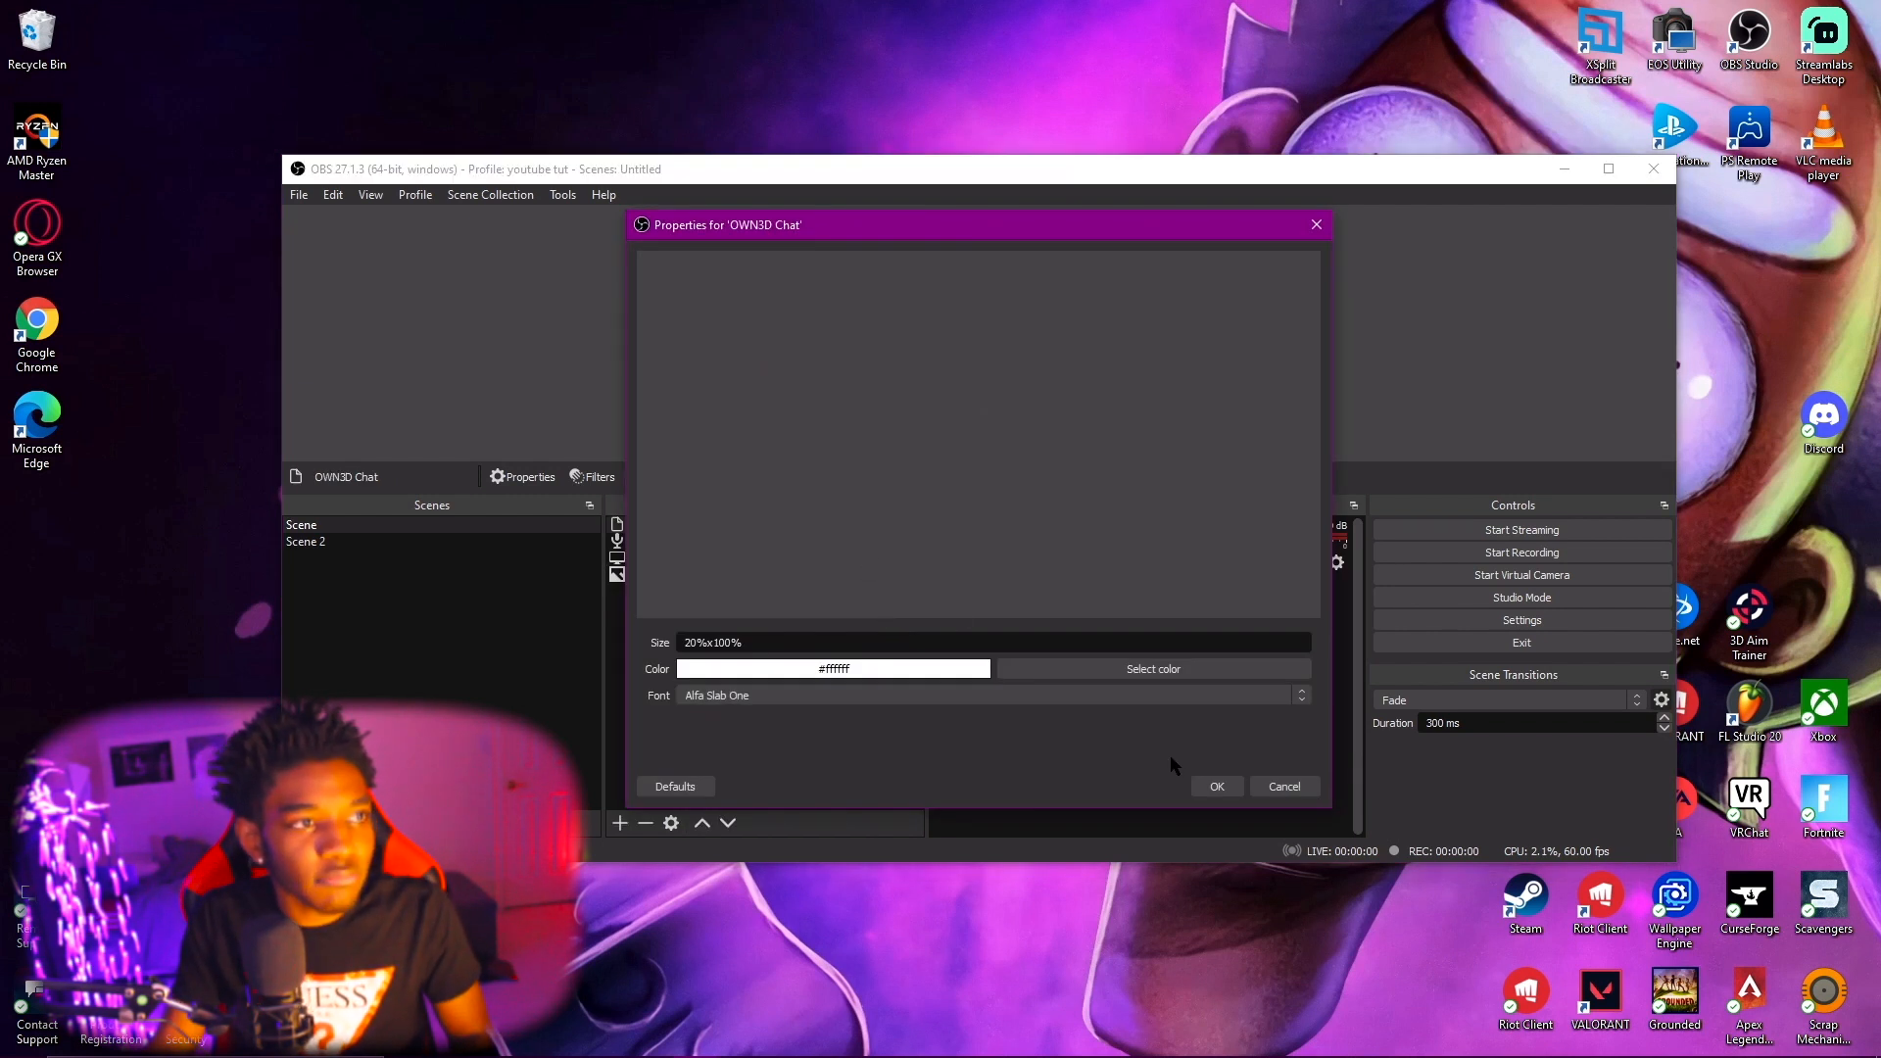
{"action": "left_click", "coordinate": [1215, 787]}
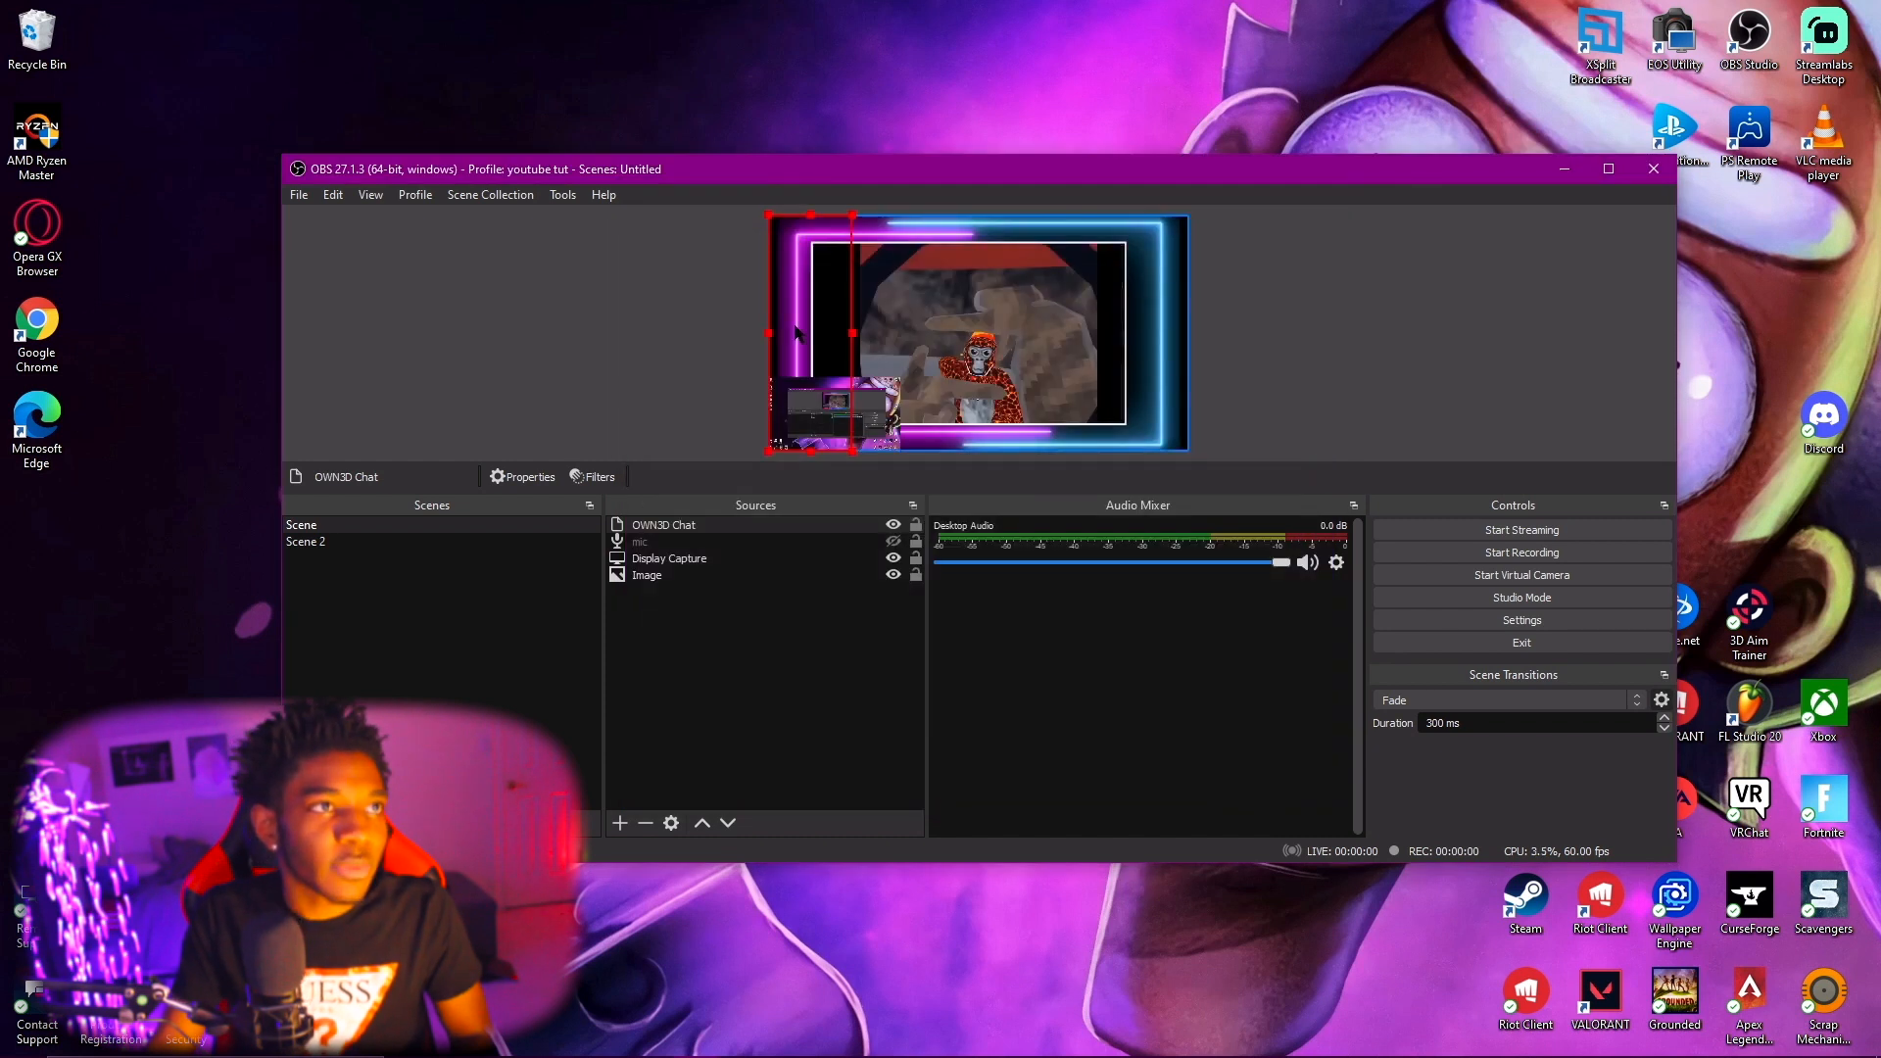
{"action": "left_click_drag", "start_coordinate": [1145, 337], "coordinate": [1141, 329]}
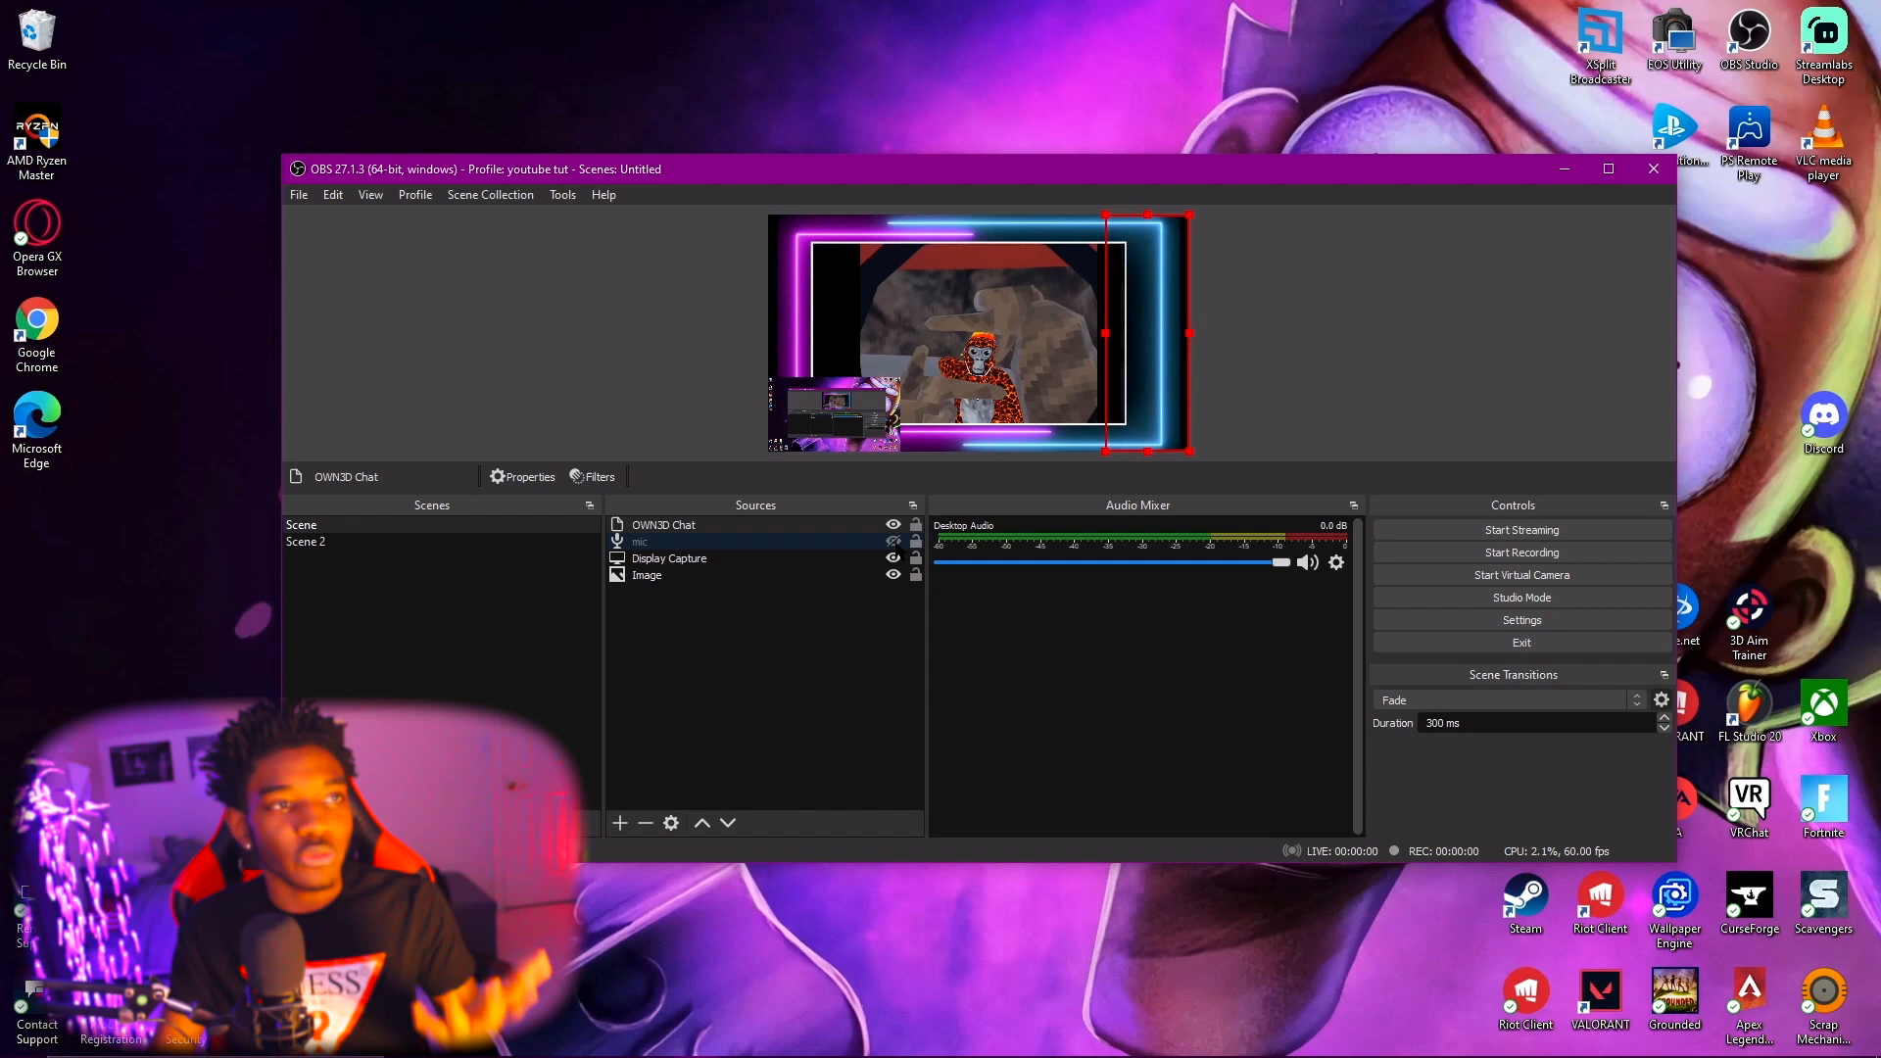
{"action": "left_click", "coordinate": [620, 823]}
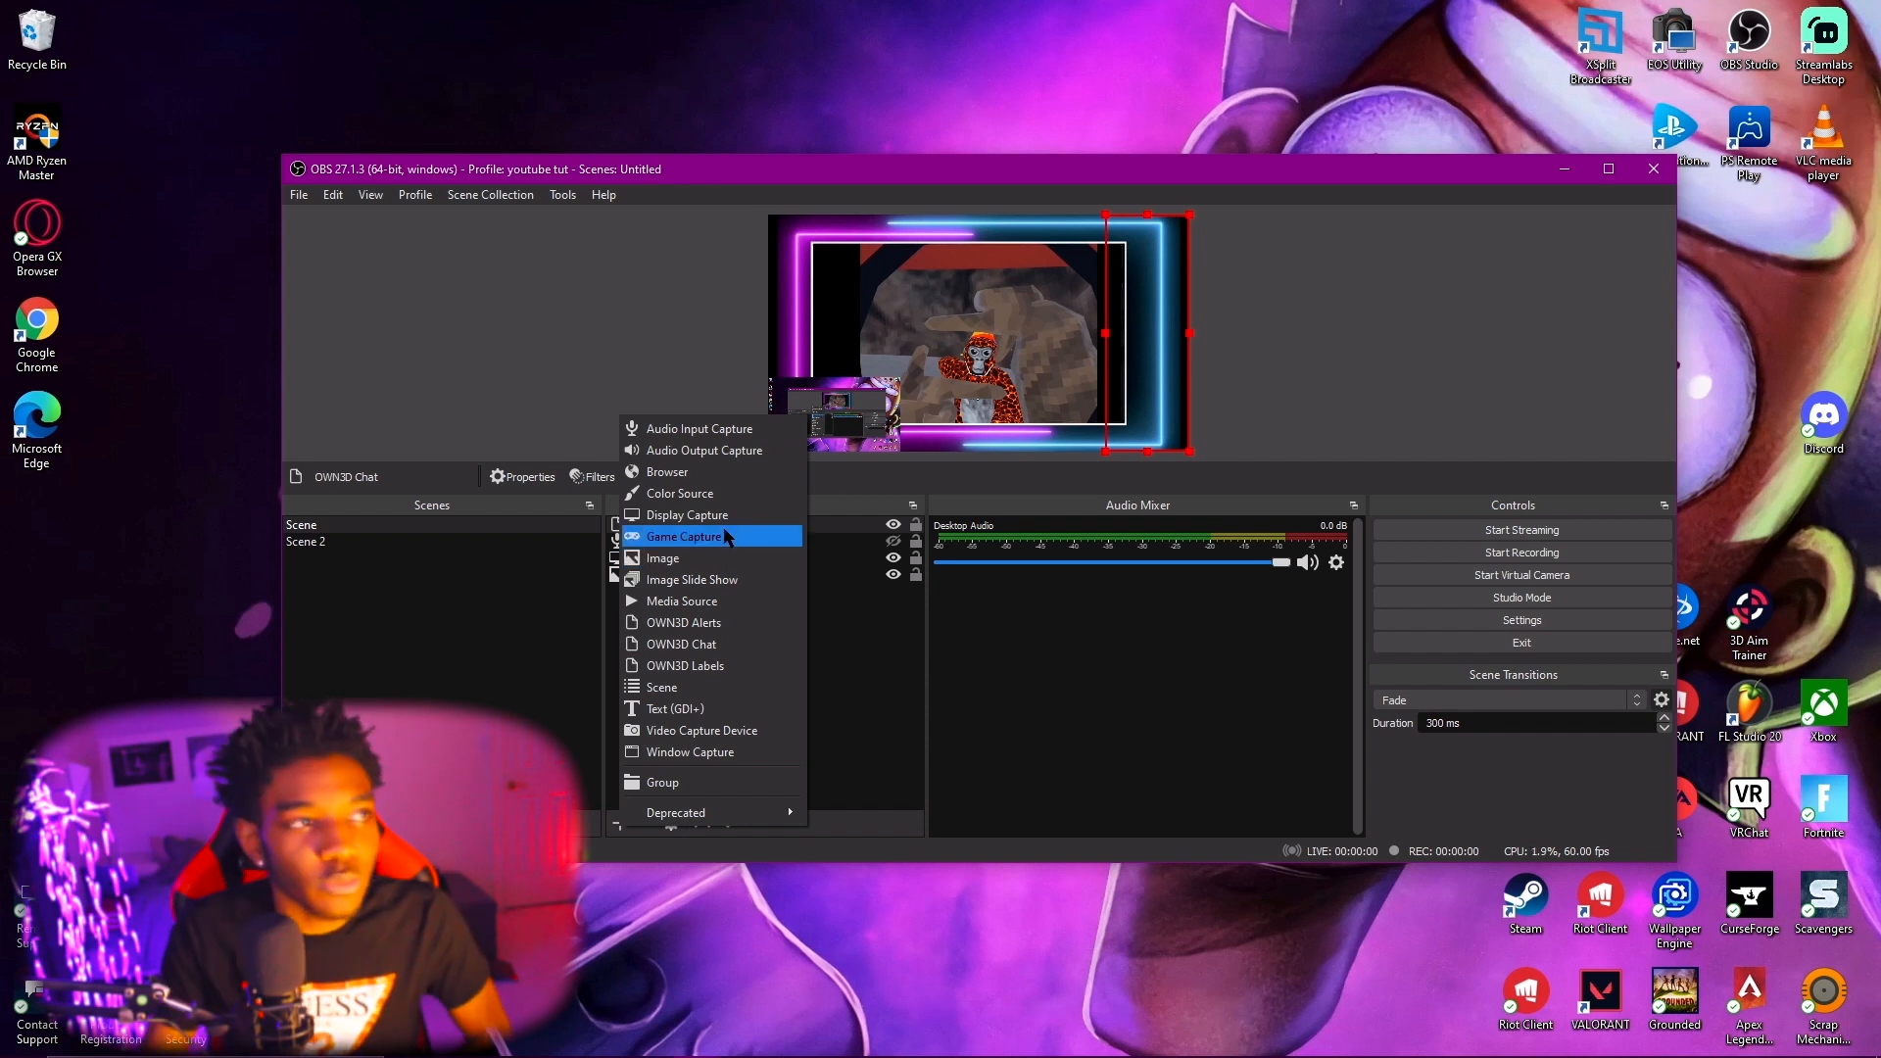
{"action": "left_click", "coordinate": [819, 633]}
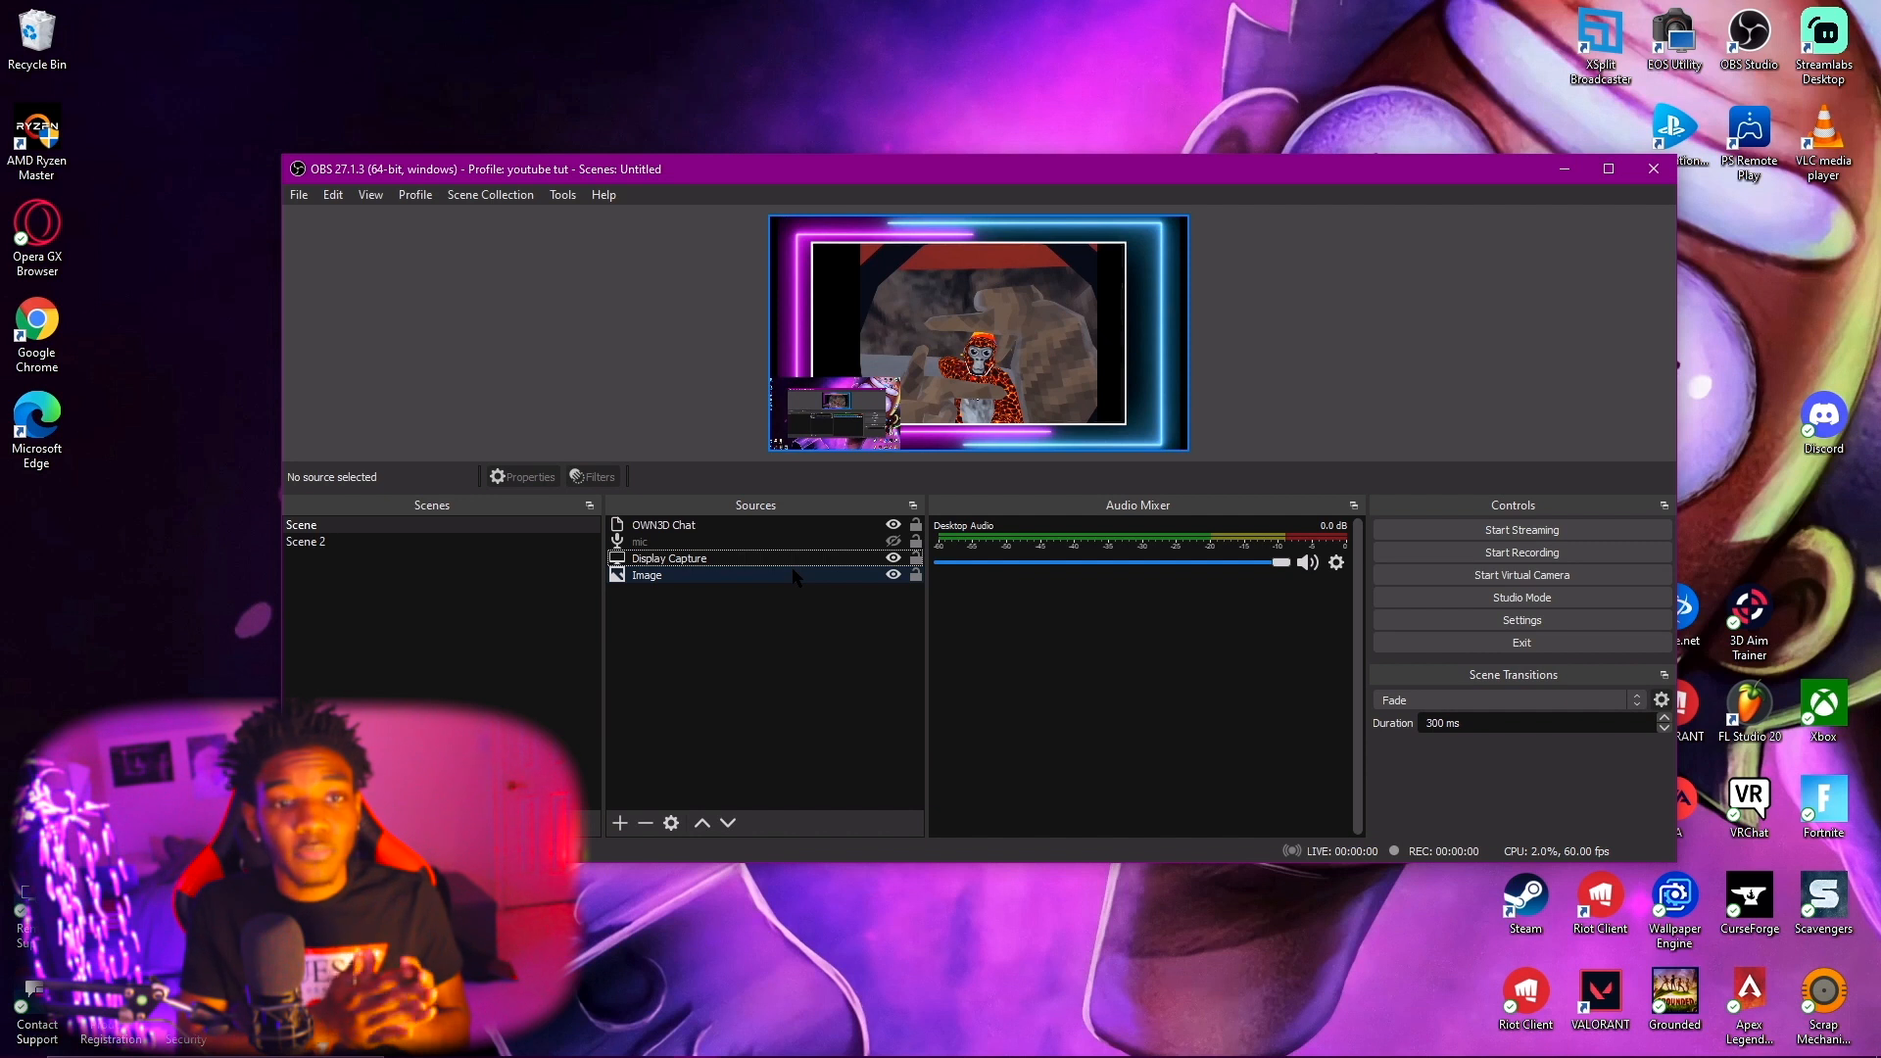
Switch to PS Remote Play and place its window over the lower part of the OBS window.
{"action": "left_click", "coordinate": [1751, 118]}
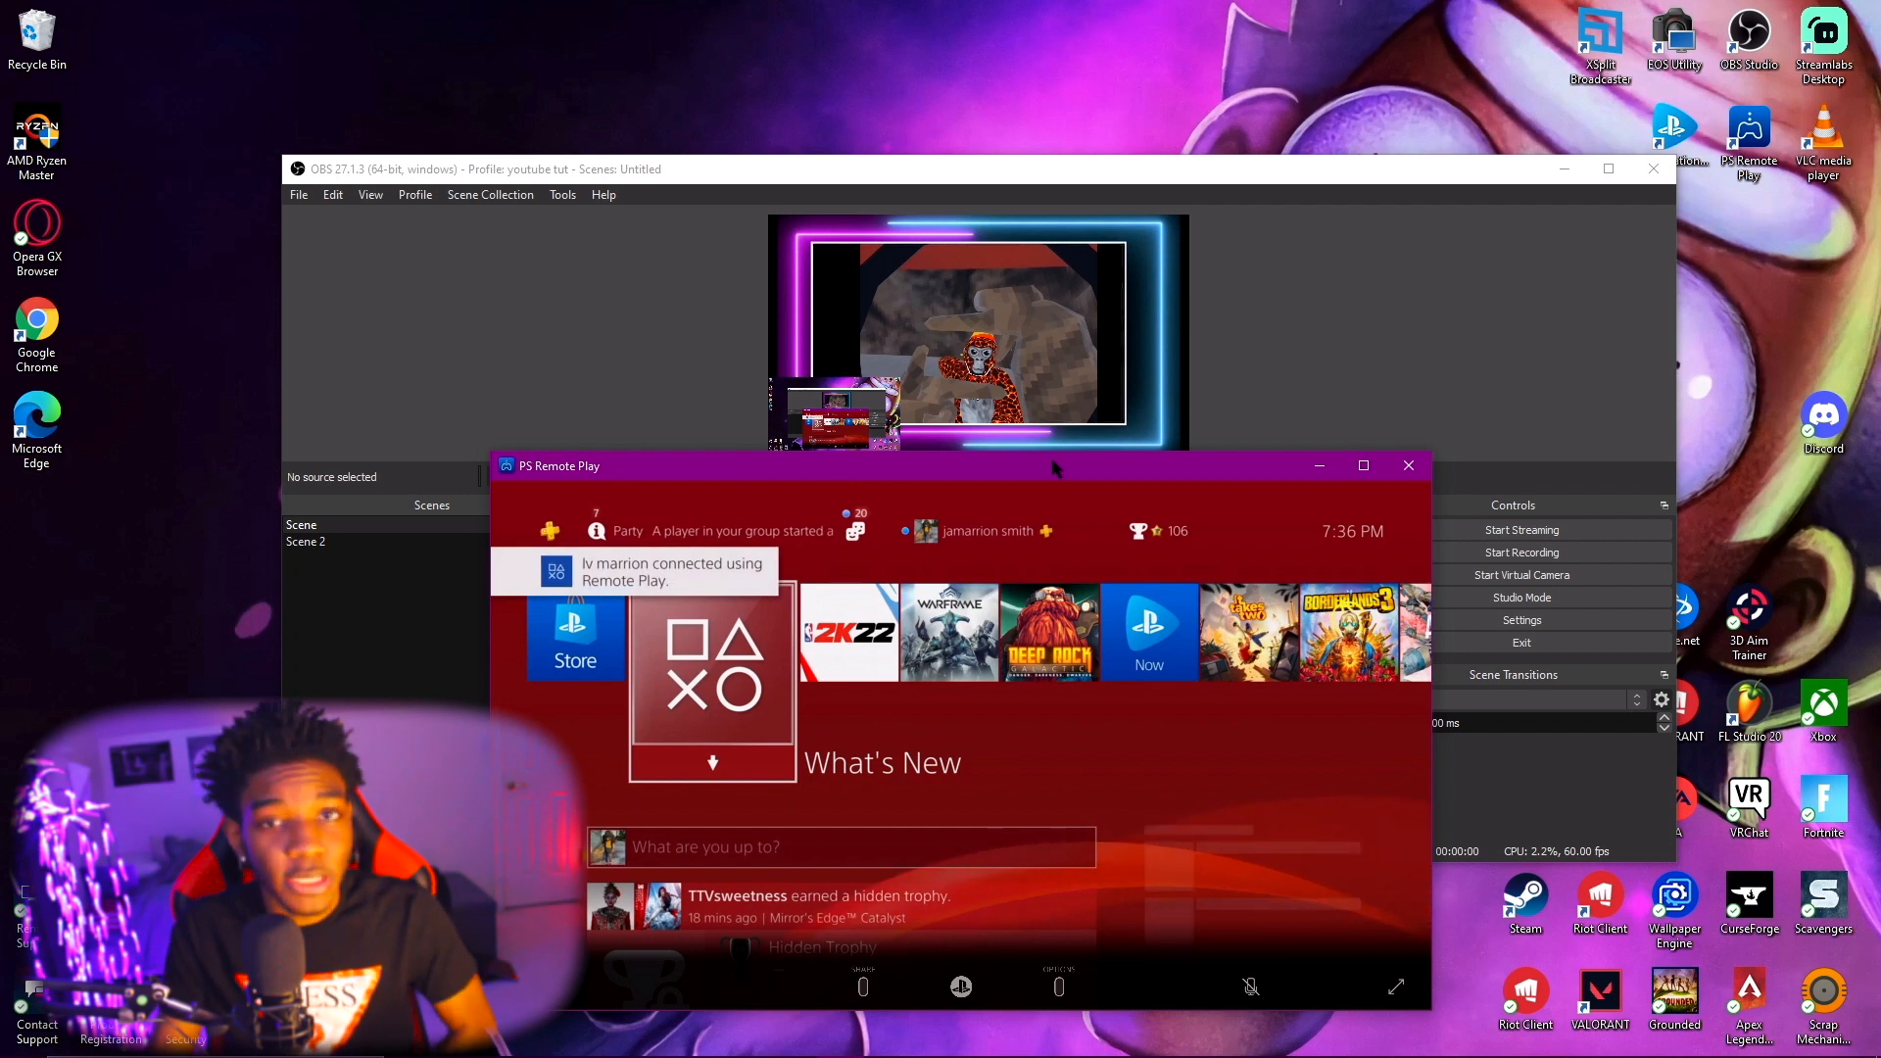
{"action": "left_click_drag", "start_coordinate": [1055, 468], "coordinate": [1058, 282]}
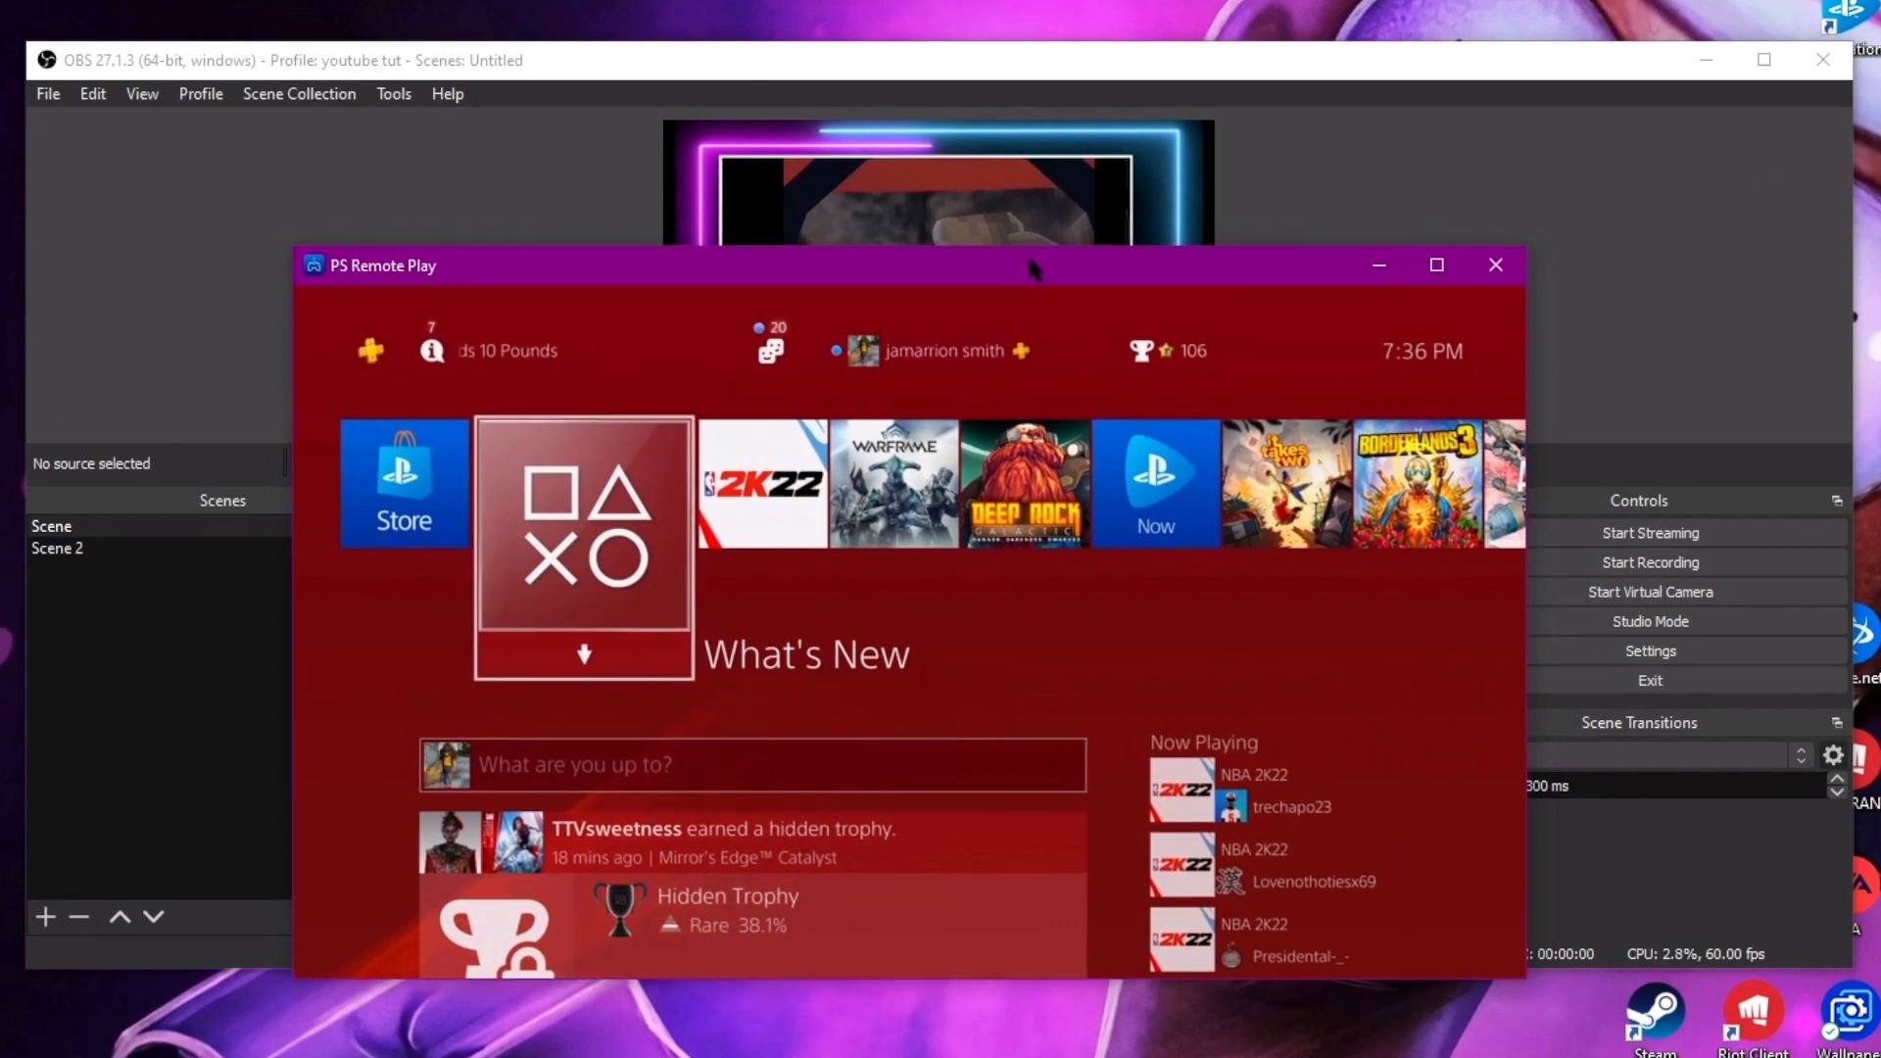
{"action": "left_click_drag", "start_coordinate": [1030, 270], "coordinate": [1049, 251]}
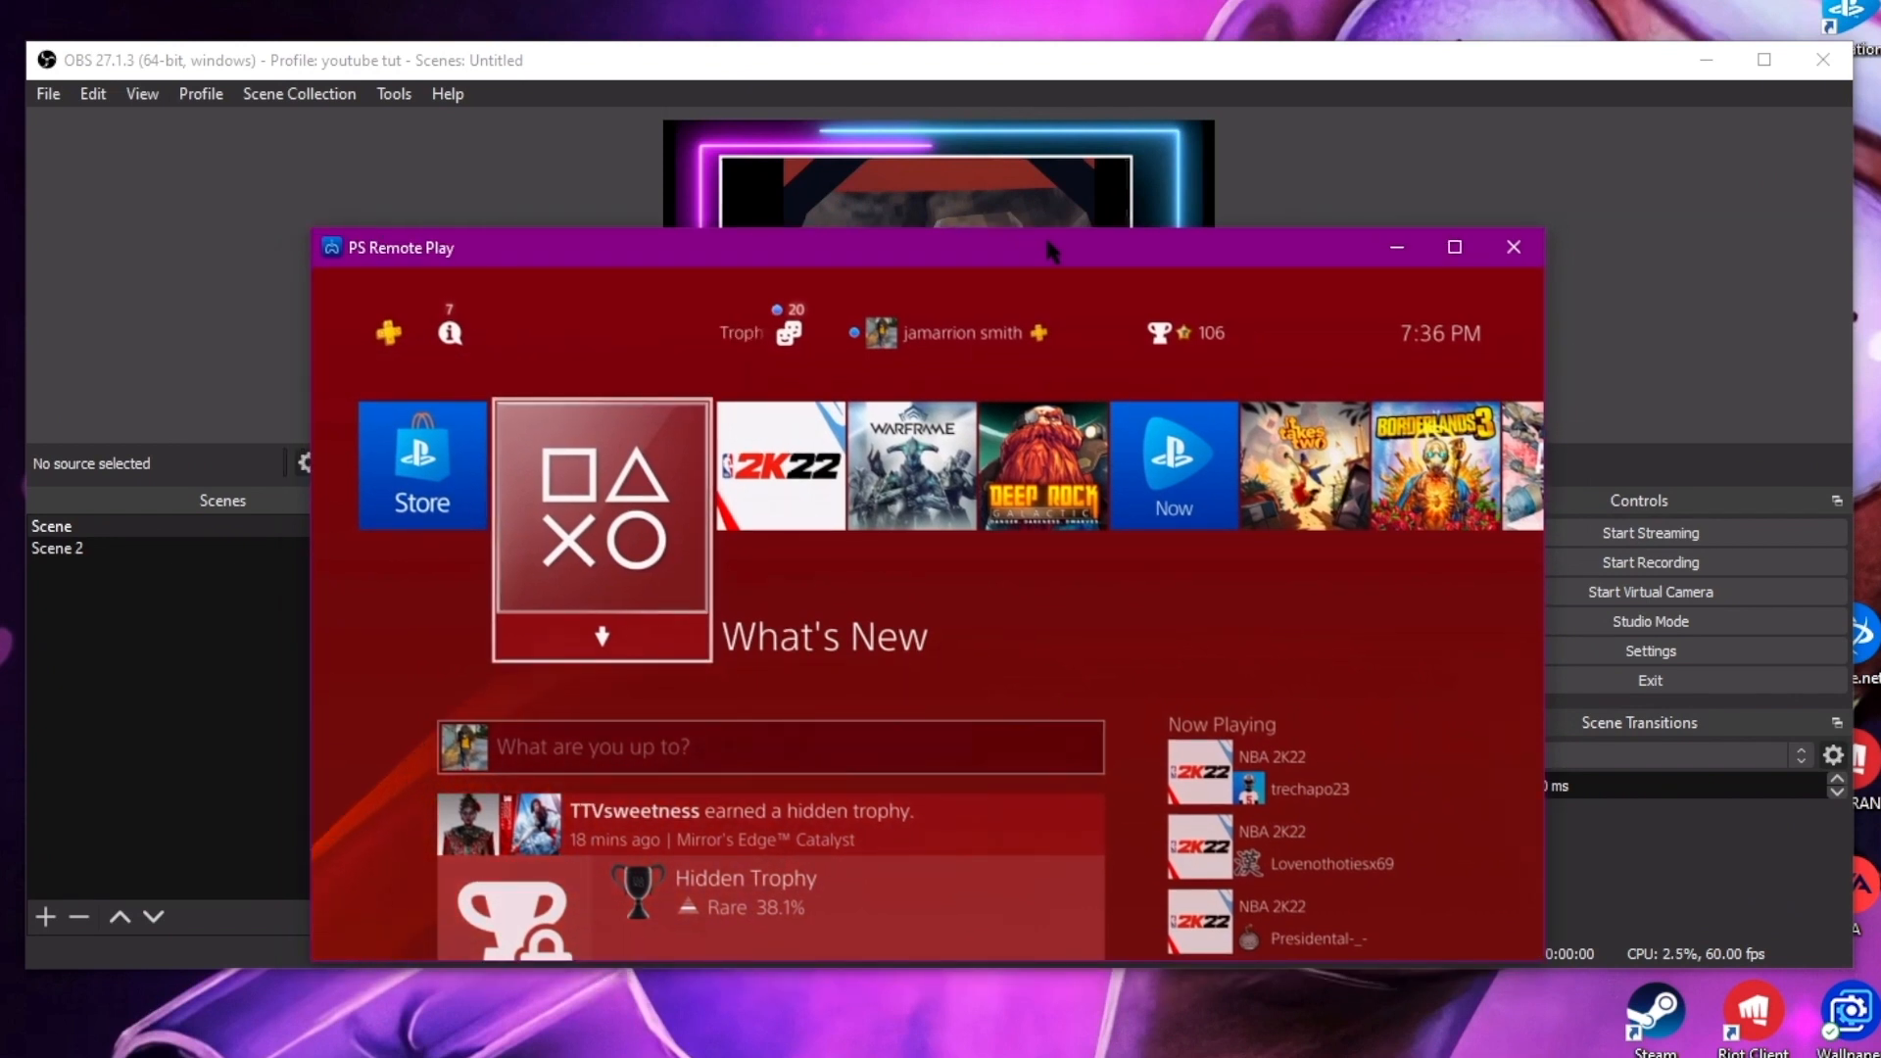
{"action": "left_click_drag", "start_coordinate": [1049, 252], "coordinate": [1184, 258]}
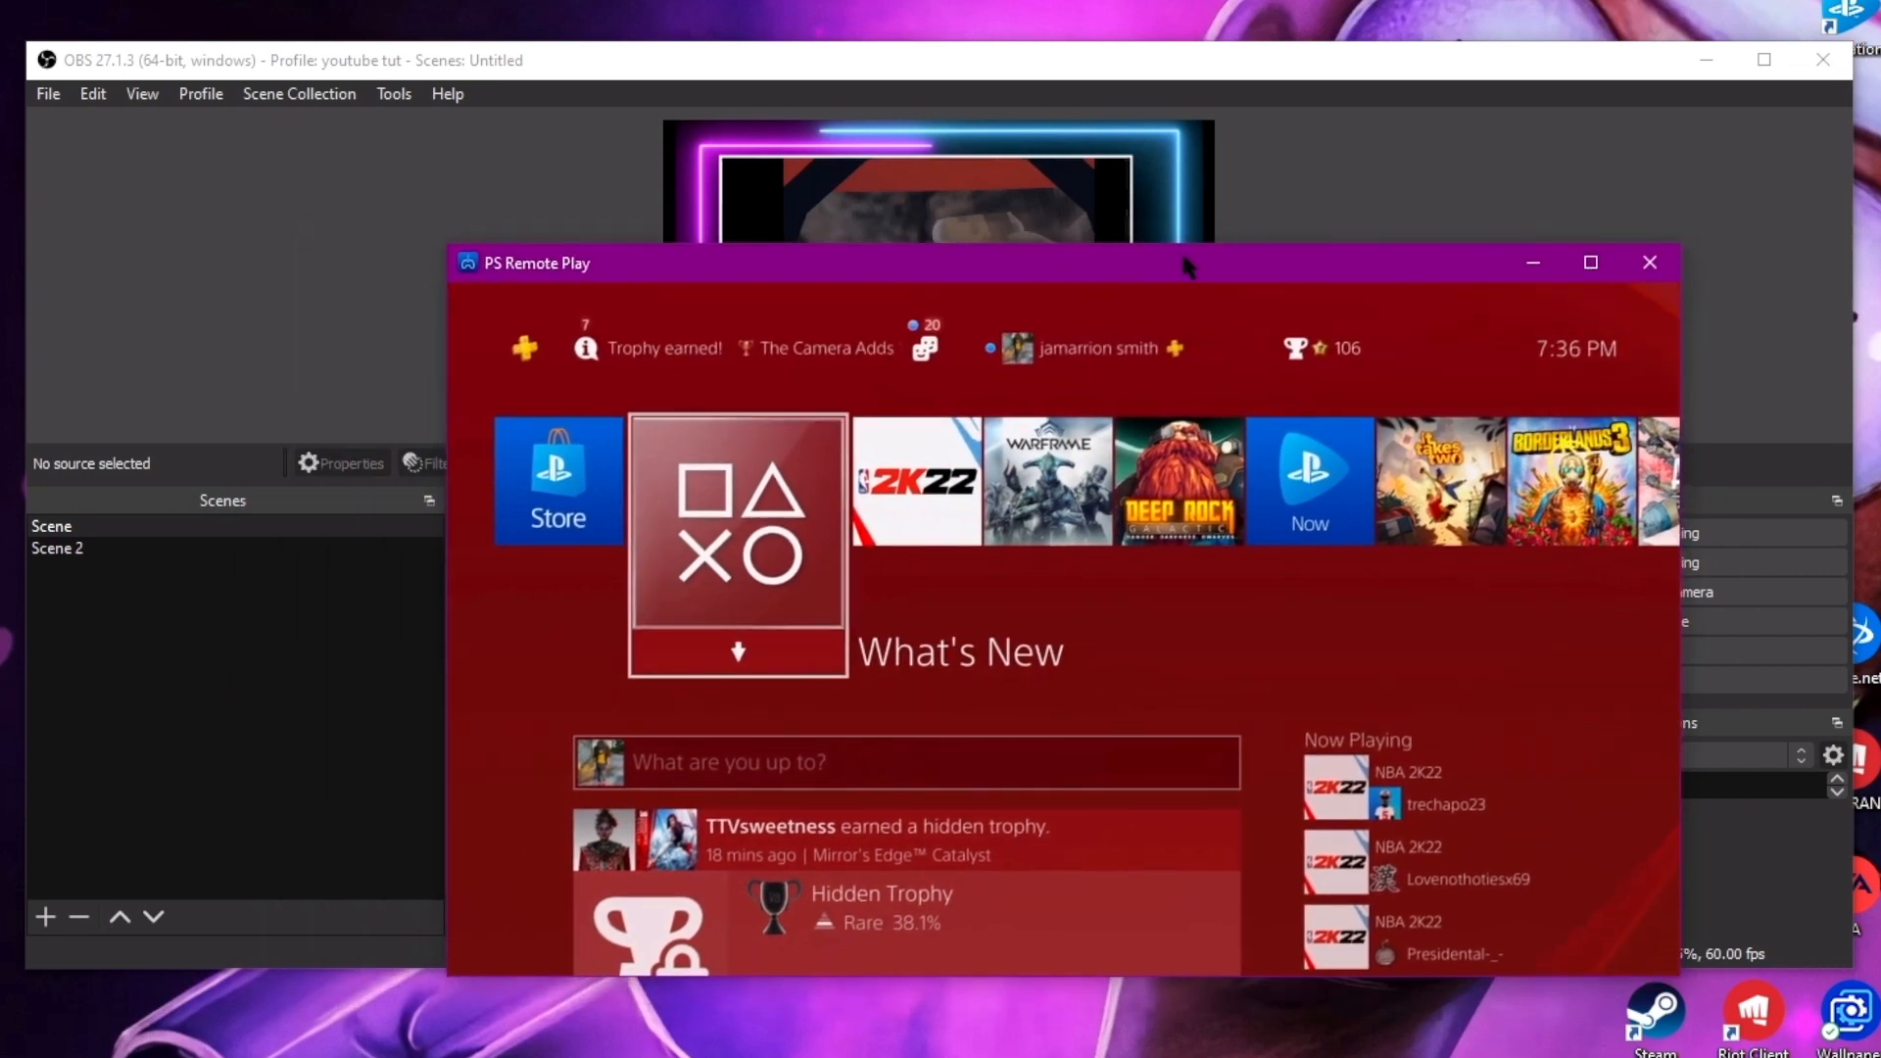
{"action": "left_click_drag", "start_coordinate": [1186, 265], "coordinate": [1077, 338]}
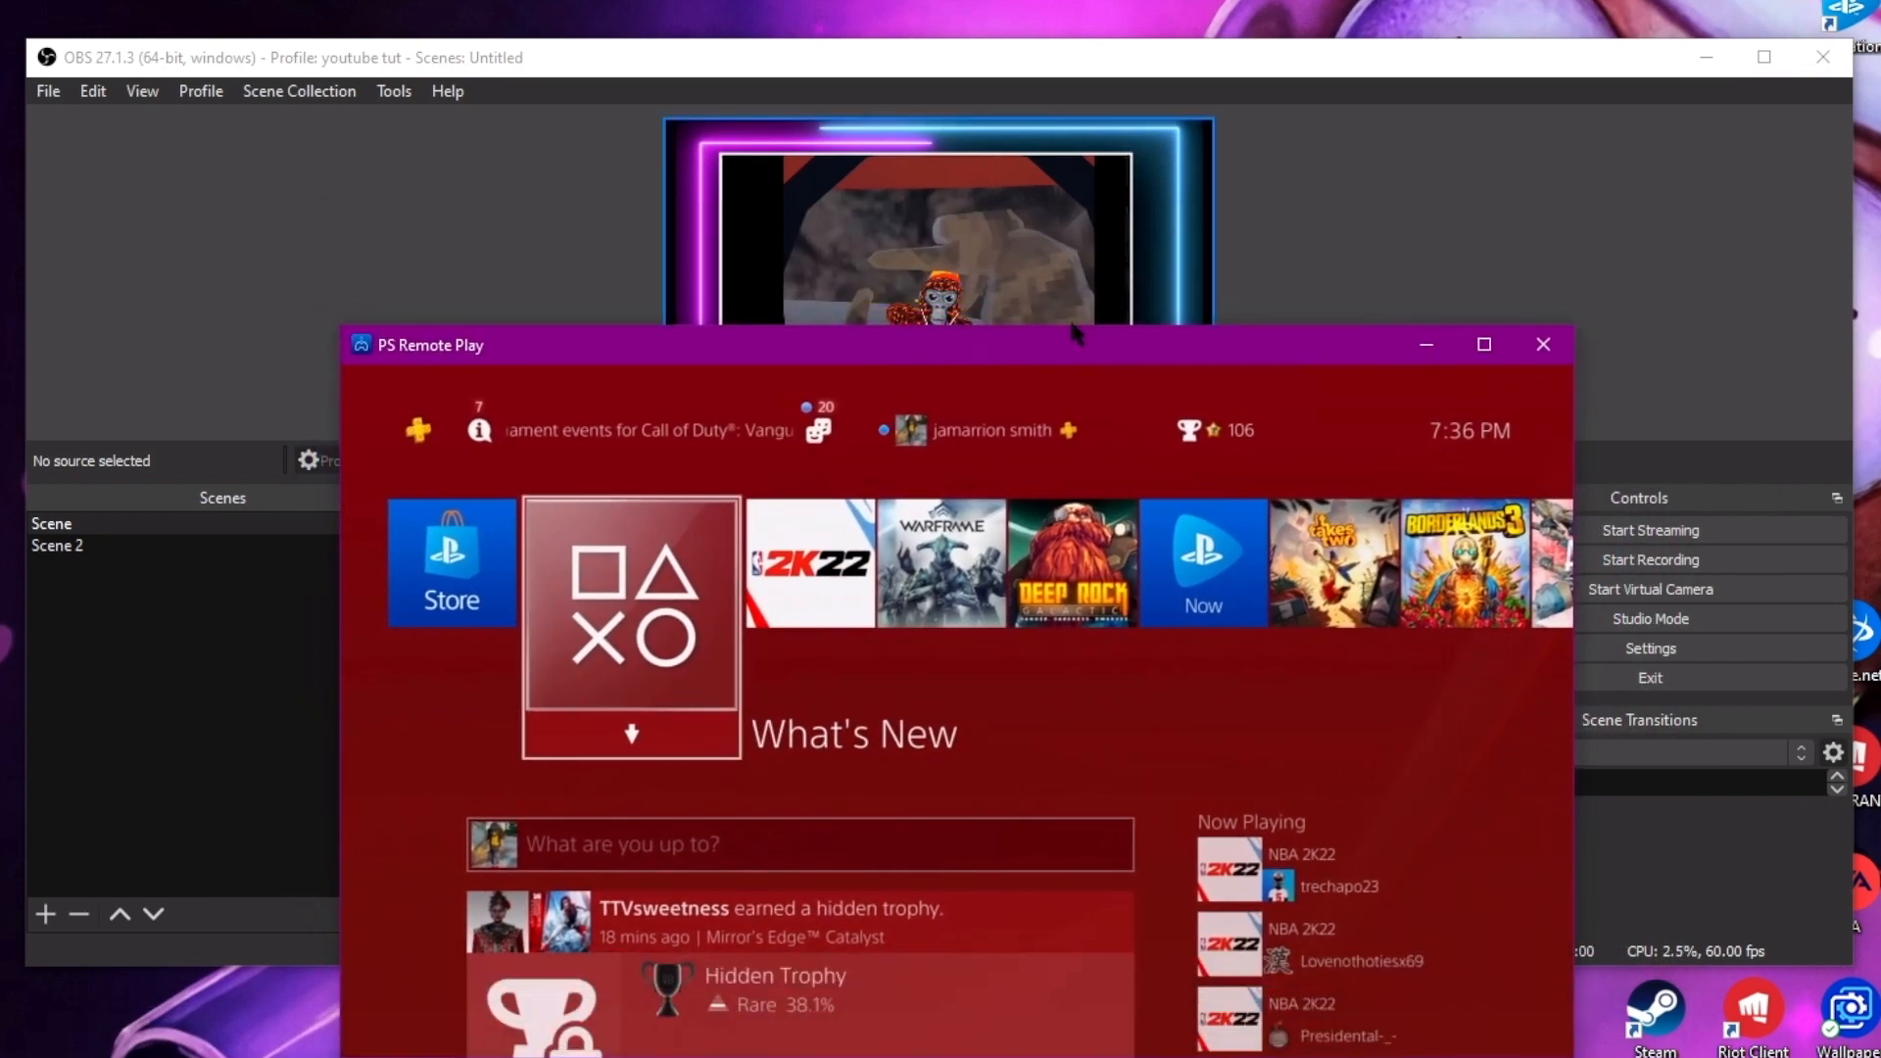
Launch Apex Legends from the console's home screen and move the Remote Play window clear of the OBS window.
{"action": "key", "text": "Right"}
{"action": "key", "text": "Right"}
{"action": "key", "text": "Right"}
{"action": "key", "text": "Right"}
{"action": "key", "text": "Right"}
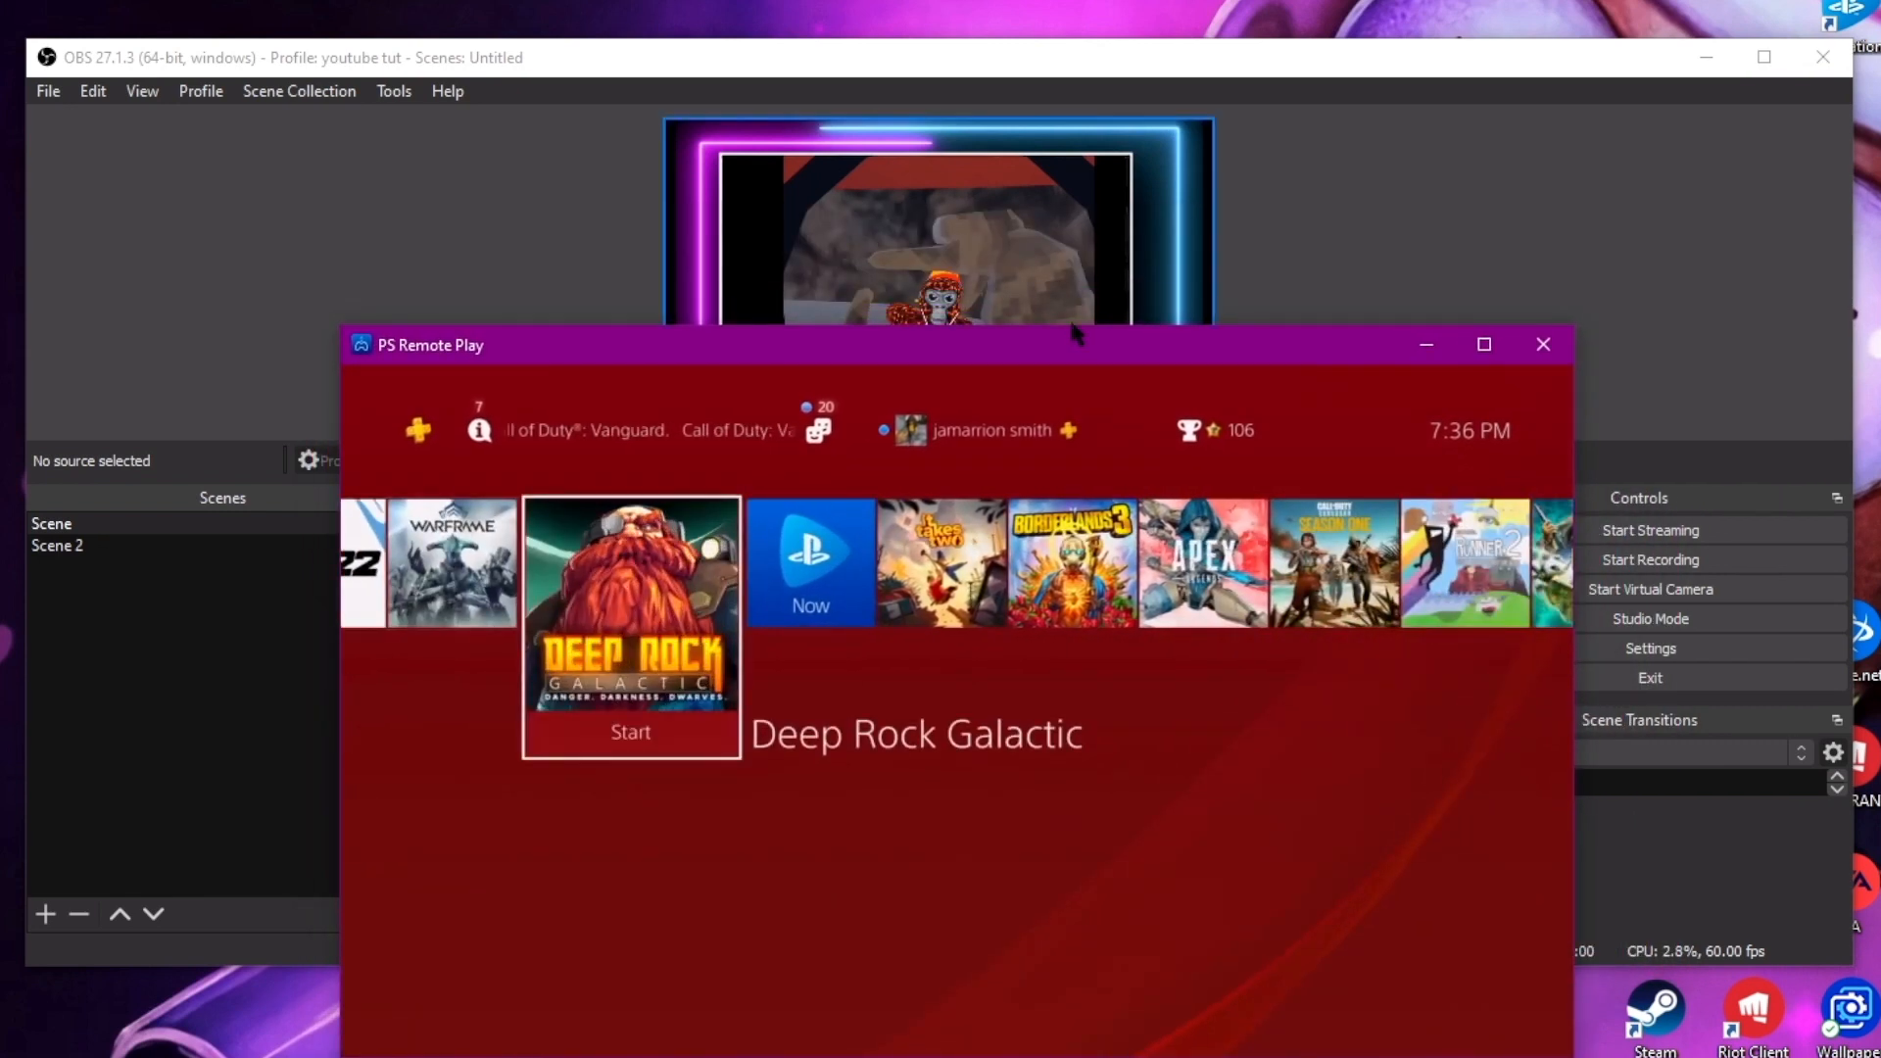
{"action": "key", "text": "Right"}
{"action": "key", "text": "Right"}
{"action": "key", "text": "Left"}
{"action": "key", "text": "Left"}
{"action": "key", "text": "Left"}
{"action": "key", "text": "Left"}
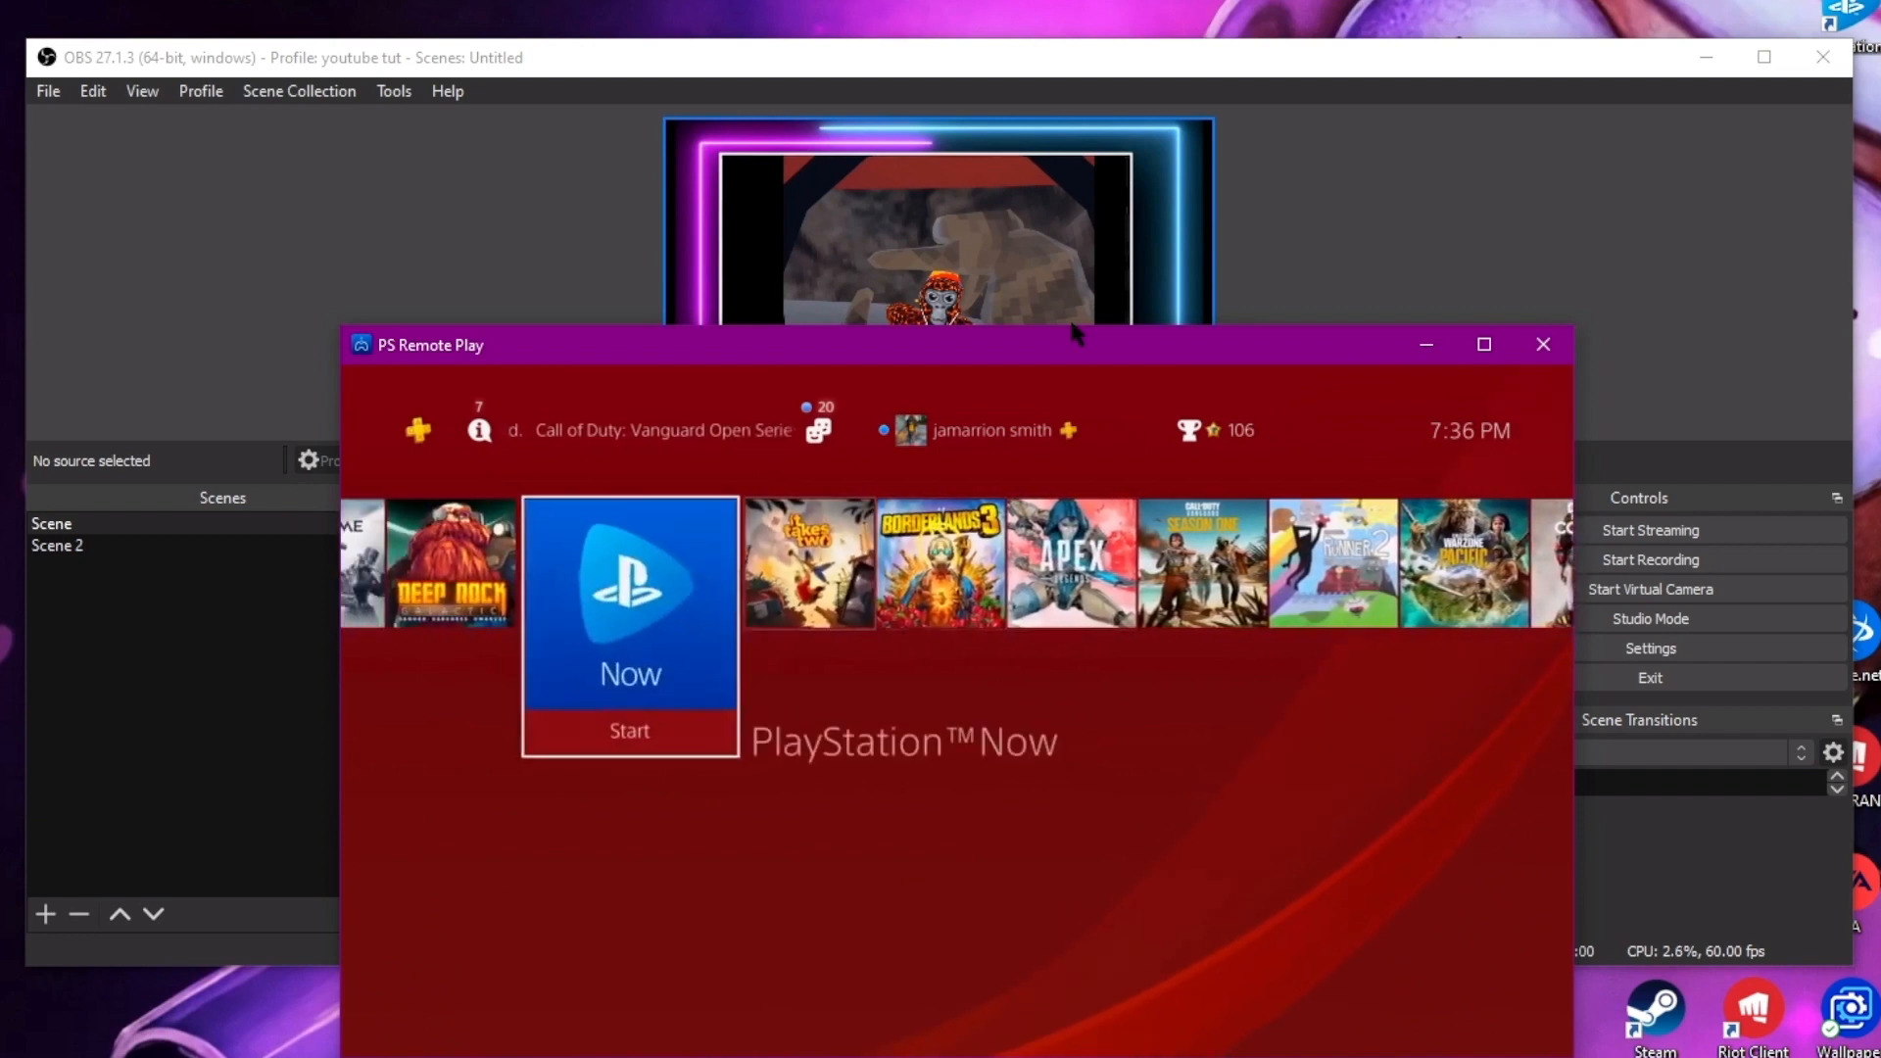
{"action": "key", "text": "Right"}
{"action": "key", "text": "Right"}
{"action": "key", "text": "Right"}
{"action": "key", "text": "Right"}
{"action": "key", "text": "Right"}
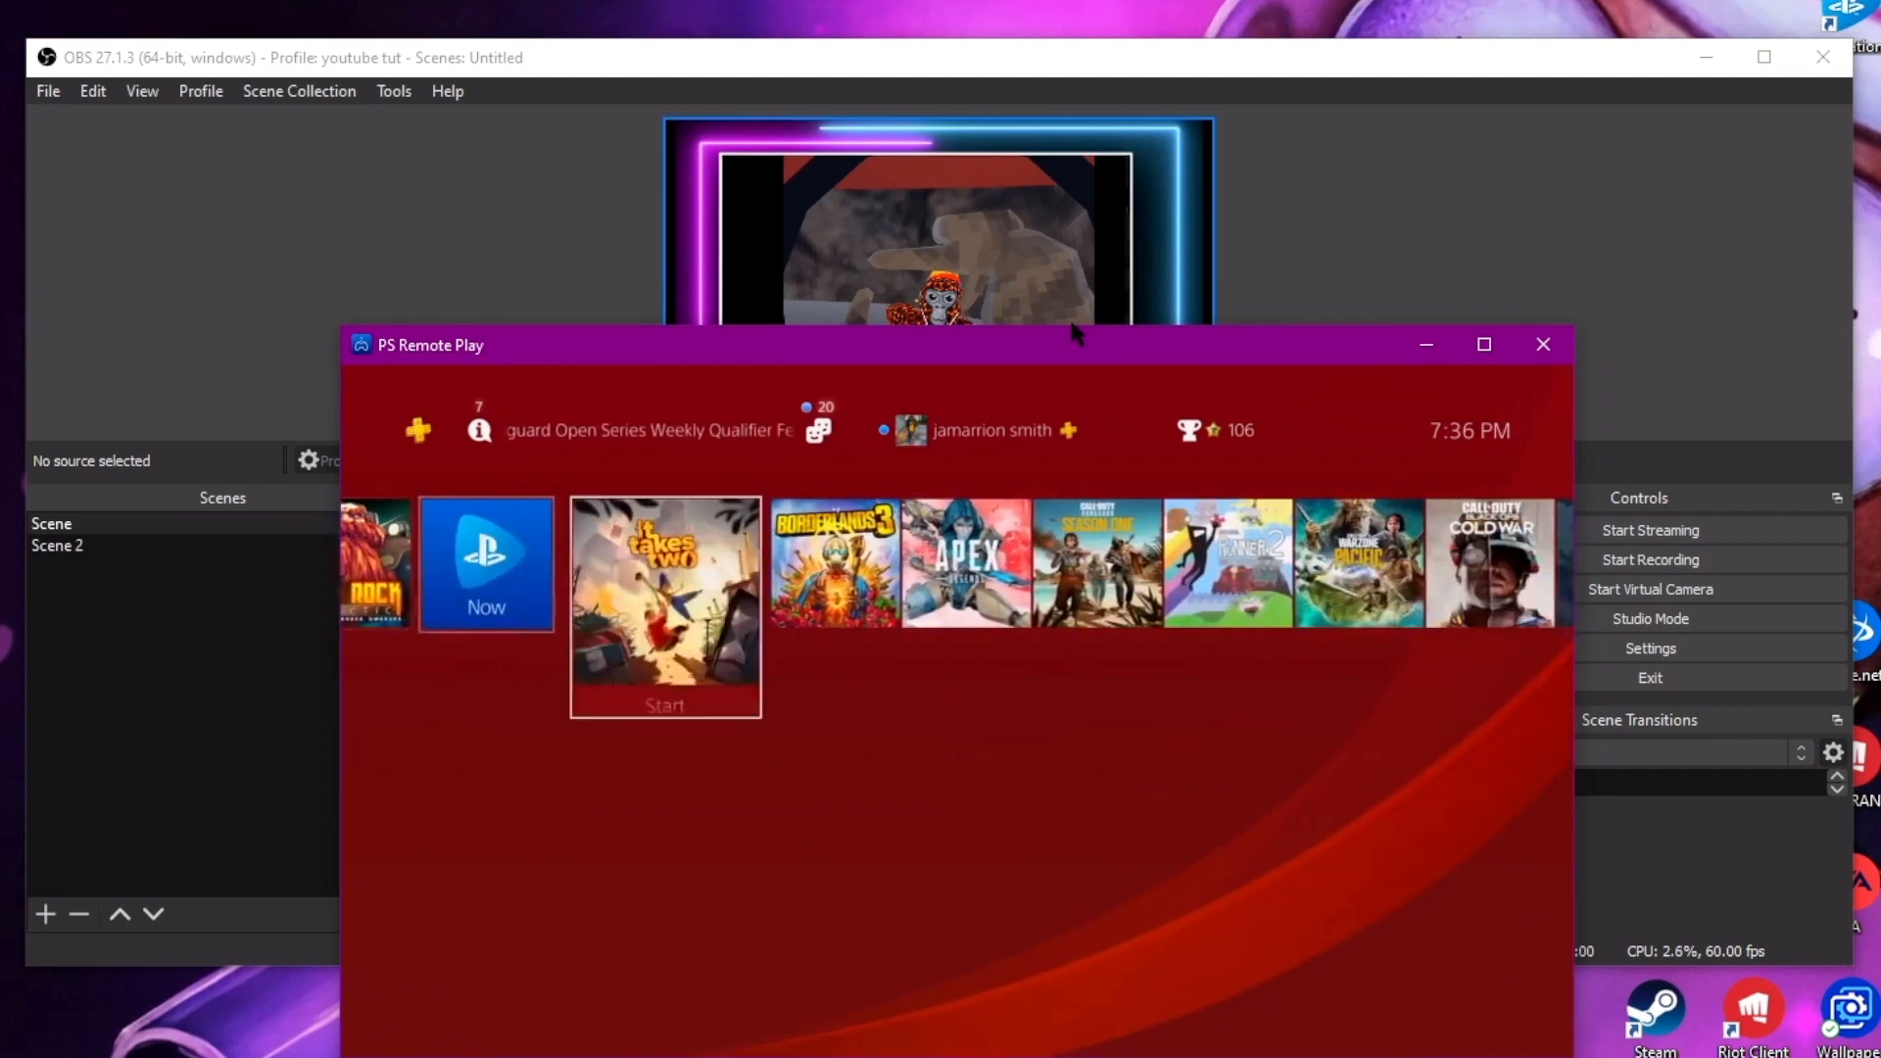
{"action": "key", "text": "Return"}
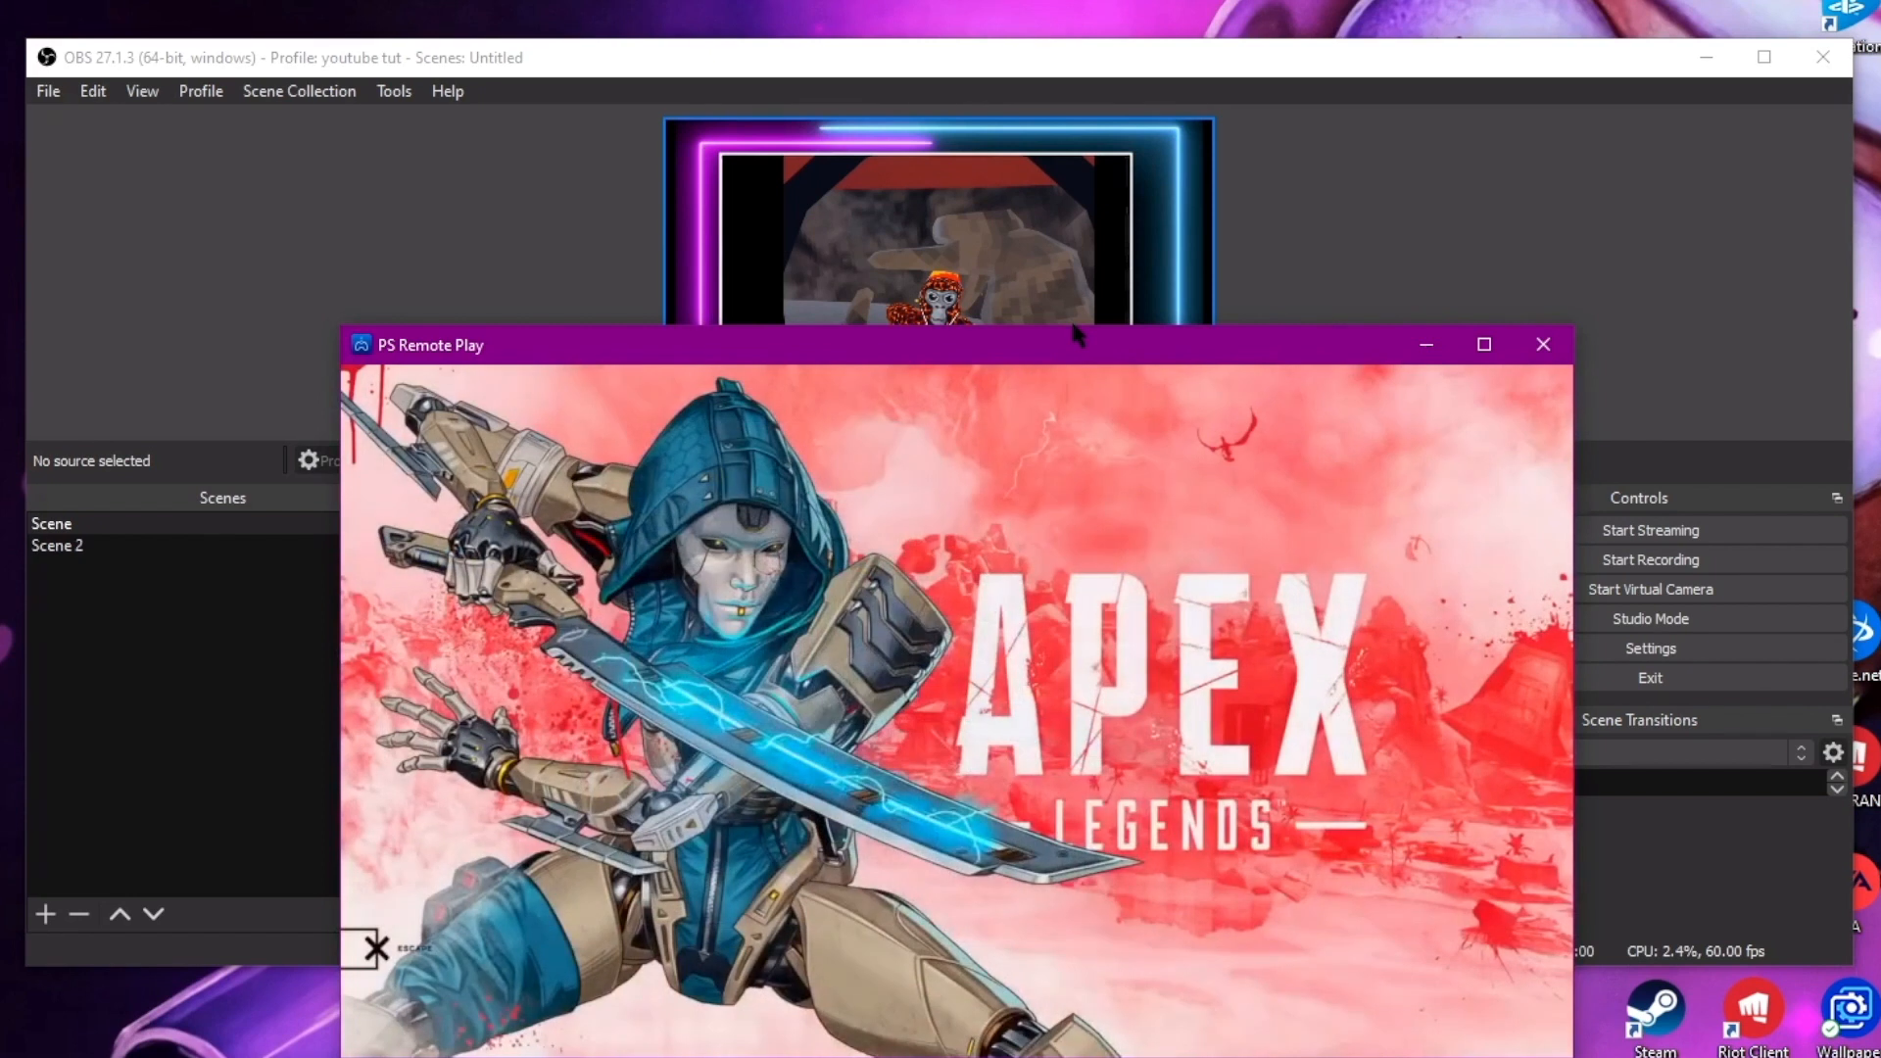
{"action": "left_click_drag", "start_coordinate": [1097, 345], "coordinate": [1711, 154]}
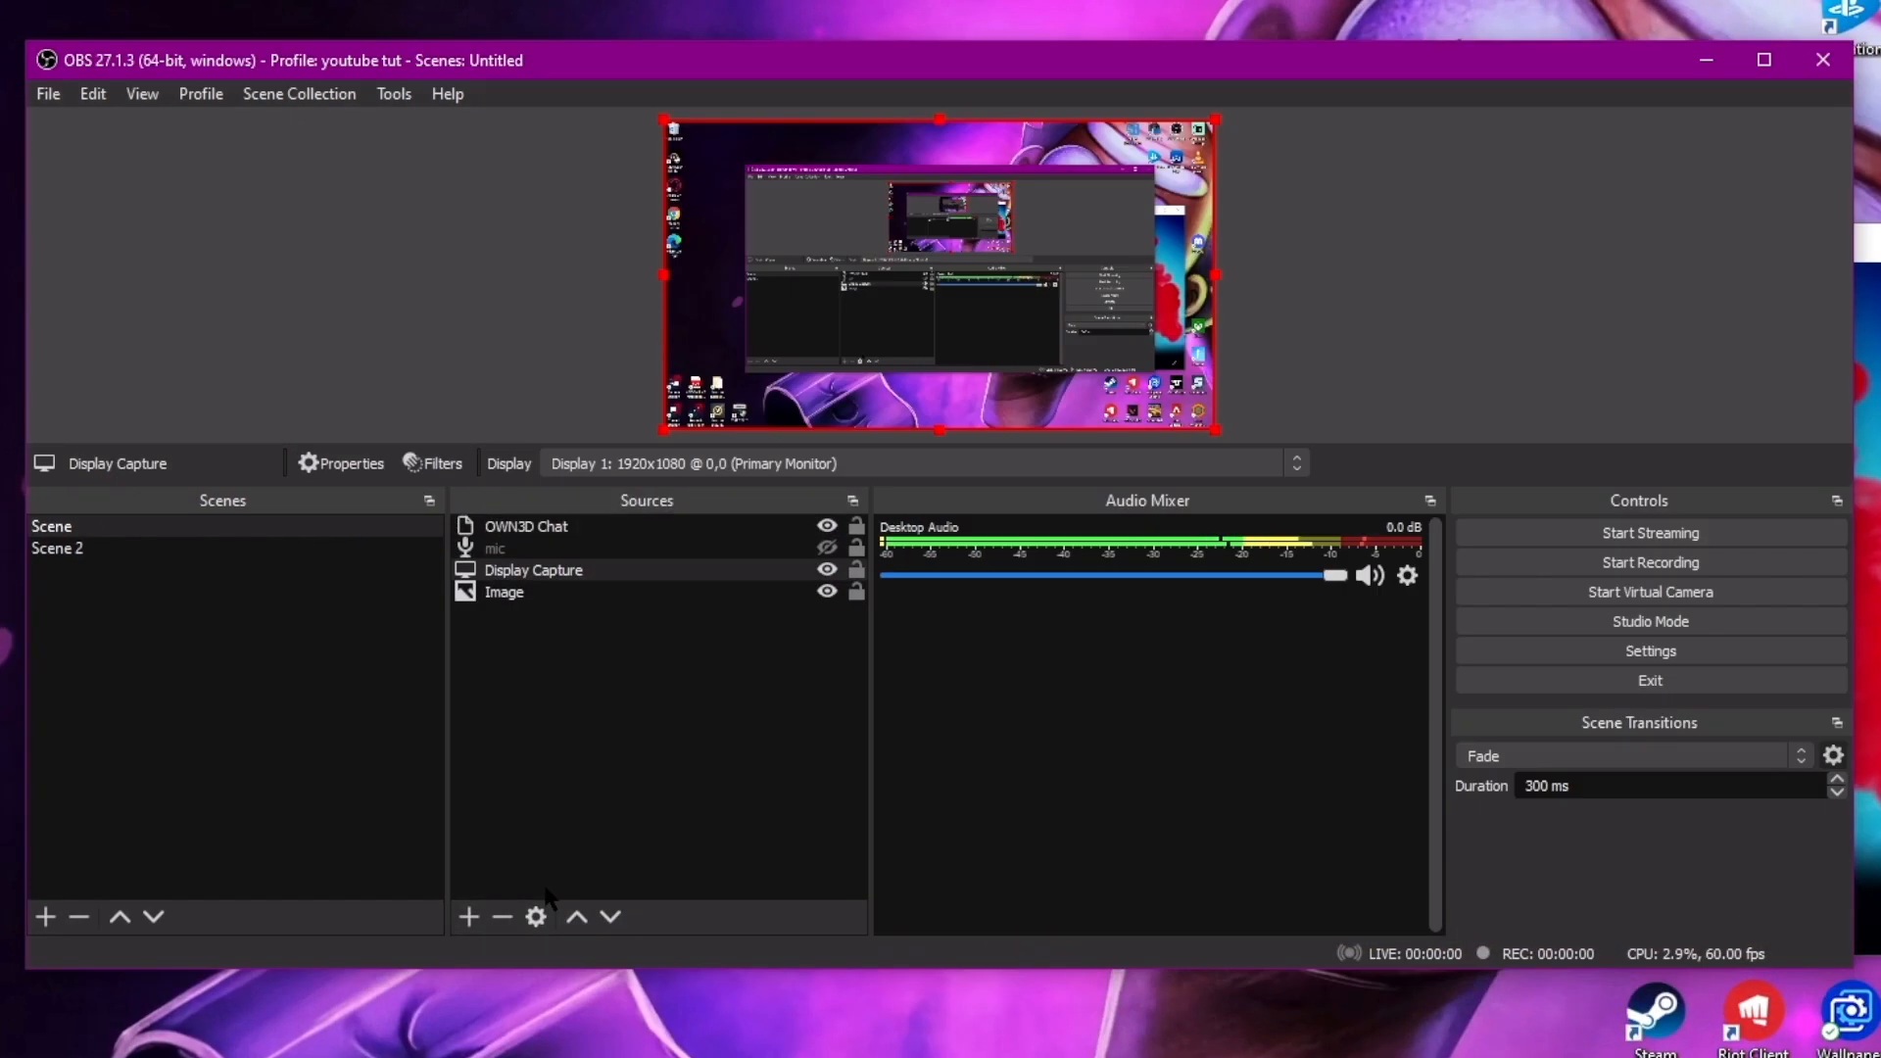
Add a Window Capture source for "[RemotePlay.exe]: PS Remote Play", scale it to fill the canvas and order it below Image.
{"action": "left_click", "coordinate": [468, 917]}
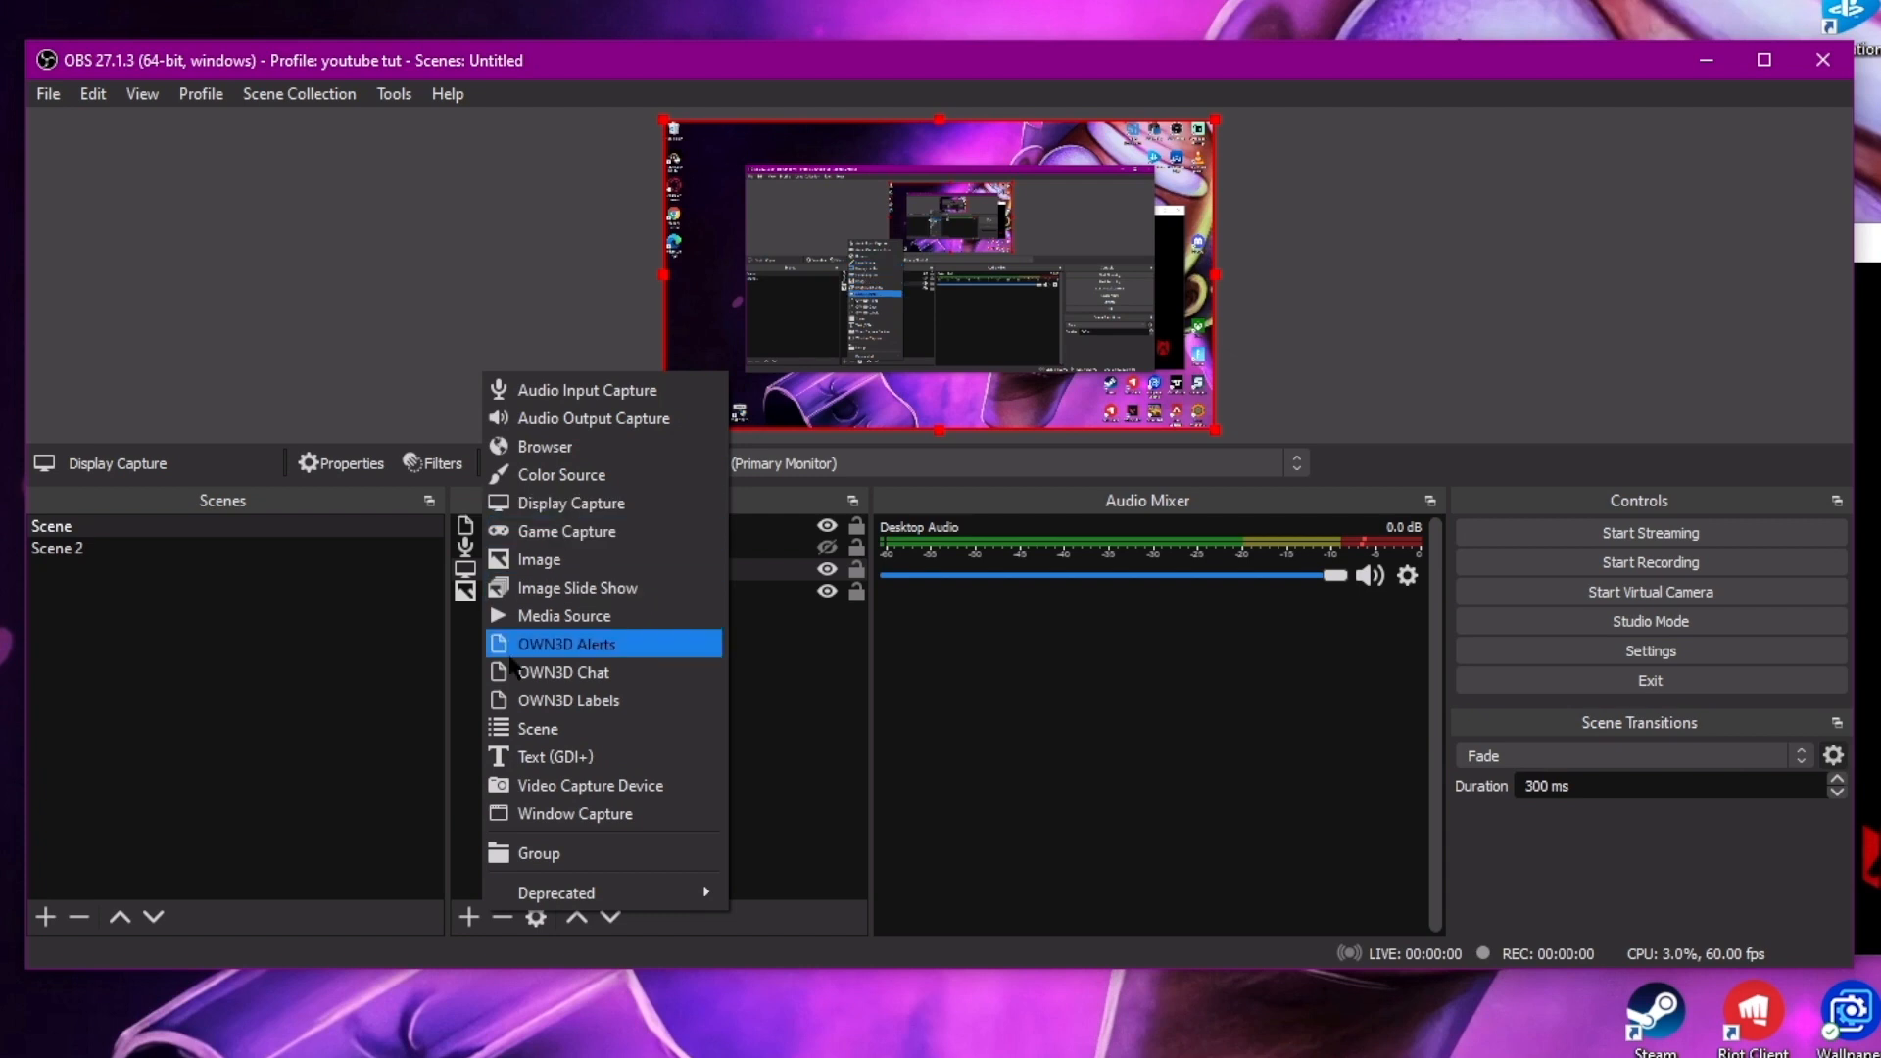
{"action": "left_click", "coordinate": [550, 812]}
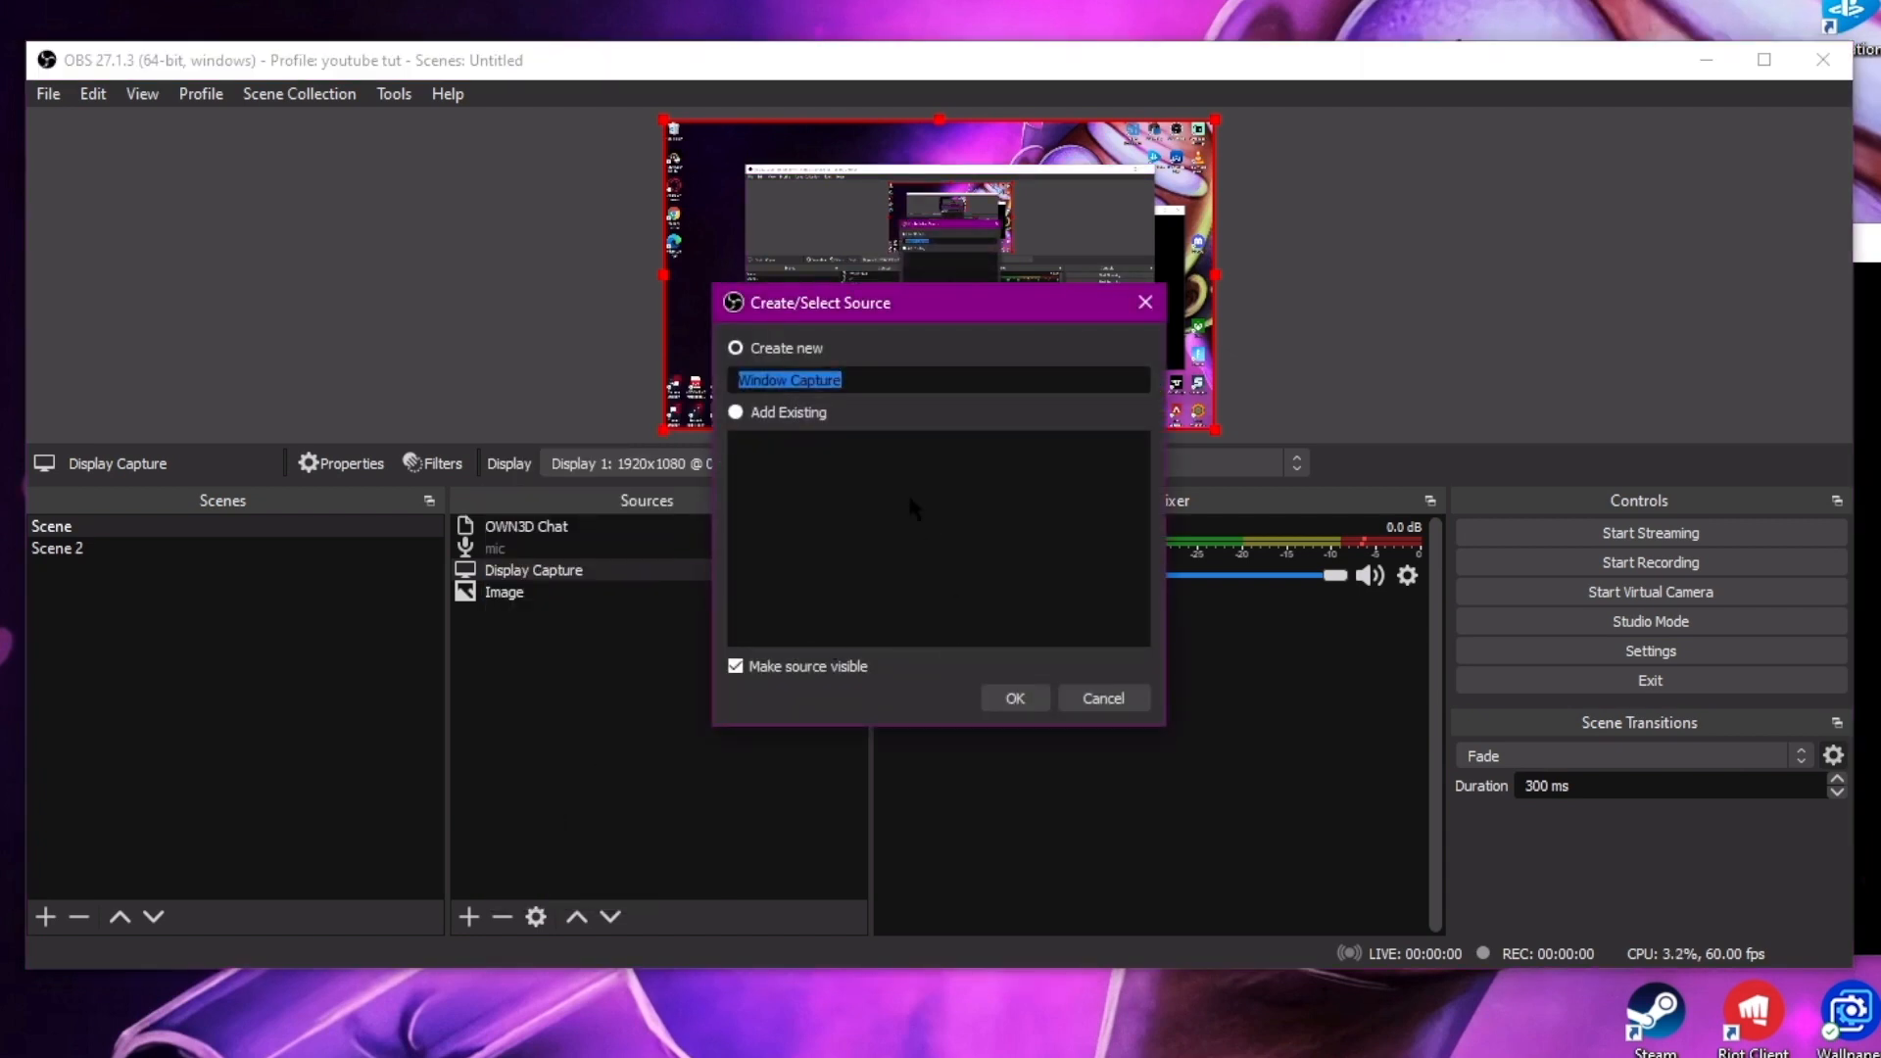
{"action": "left_click", "coordinate": [1019, 698]}
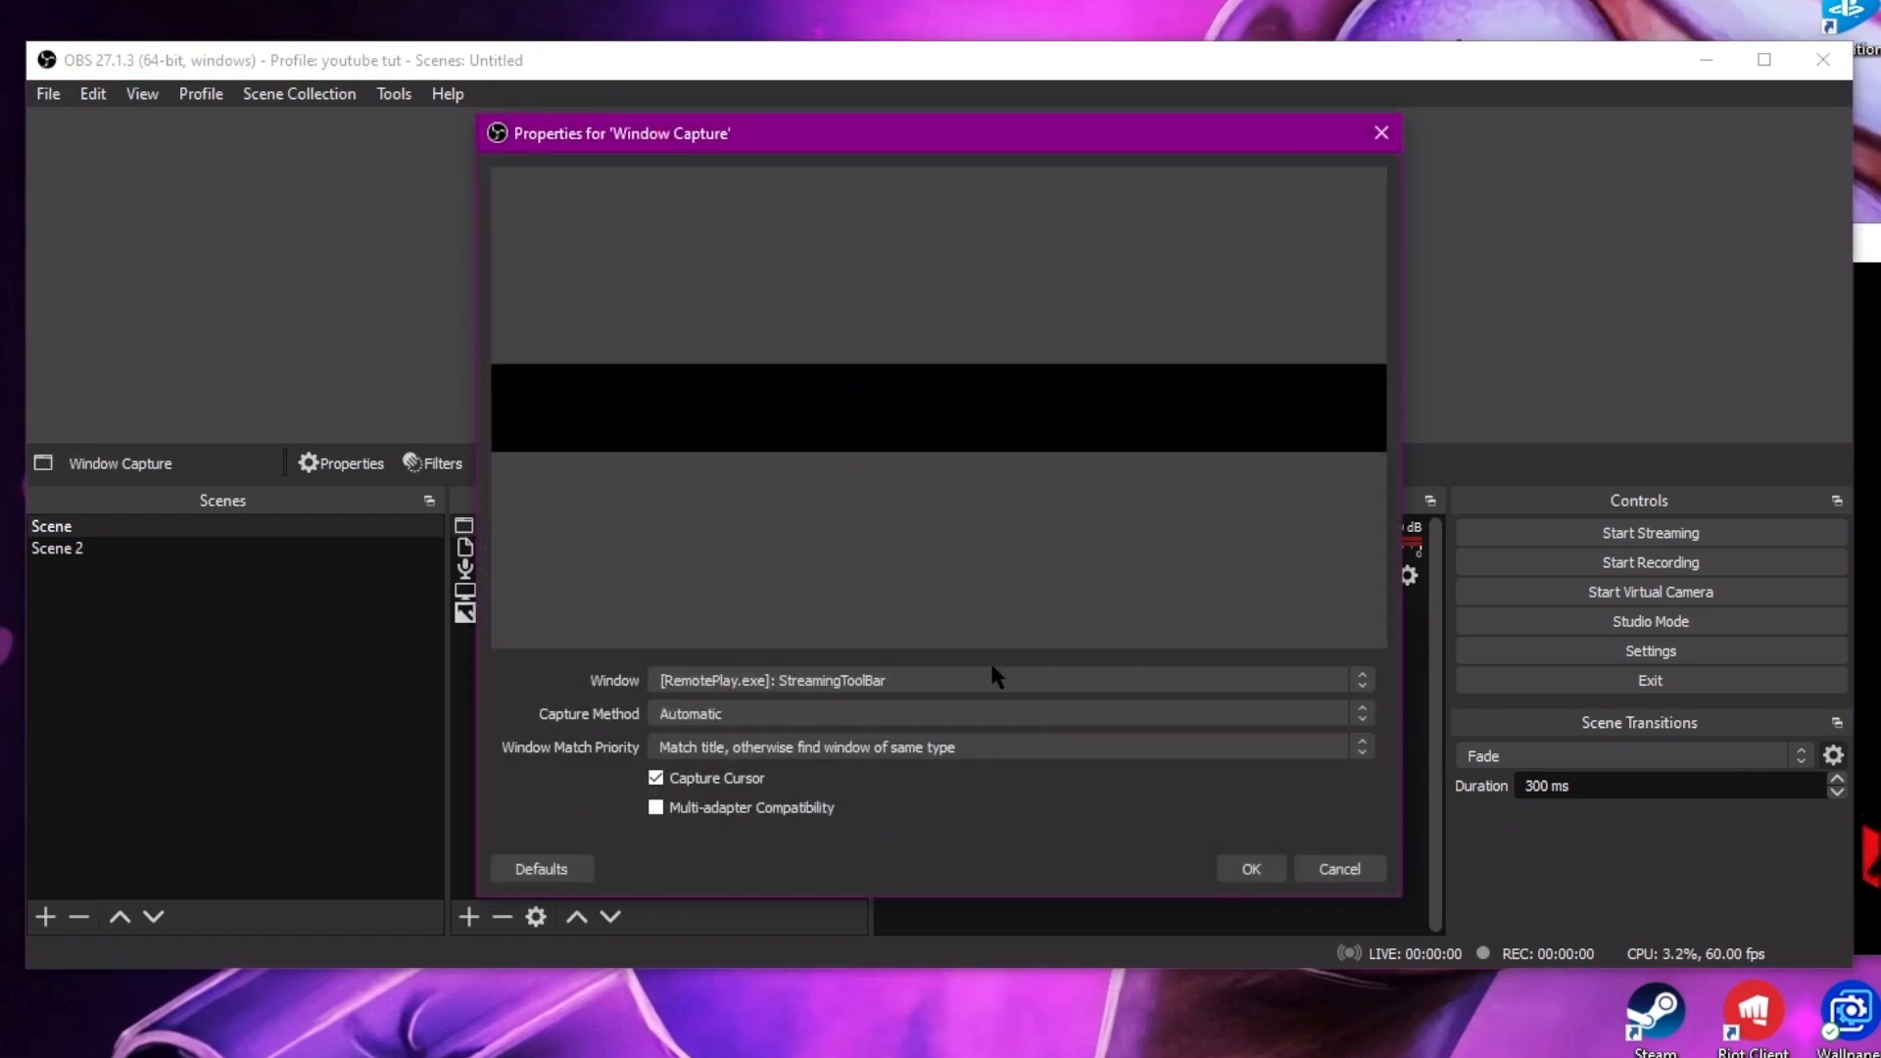
{"action": "left_click", "coordinate": [995, 683]}
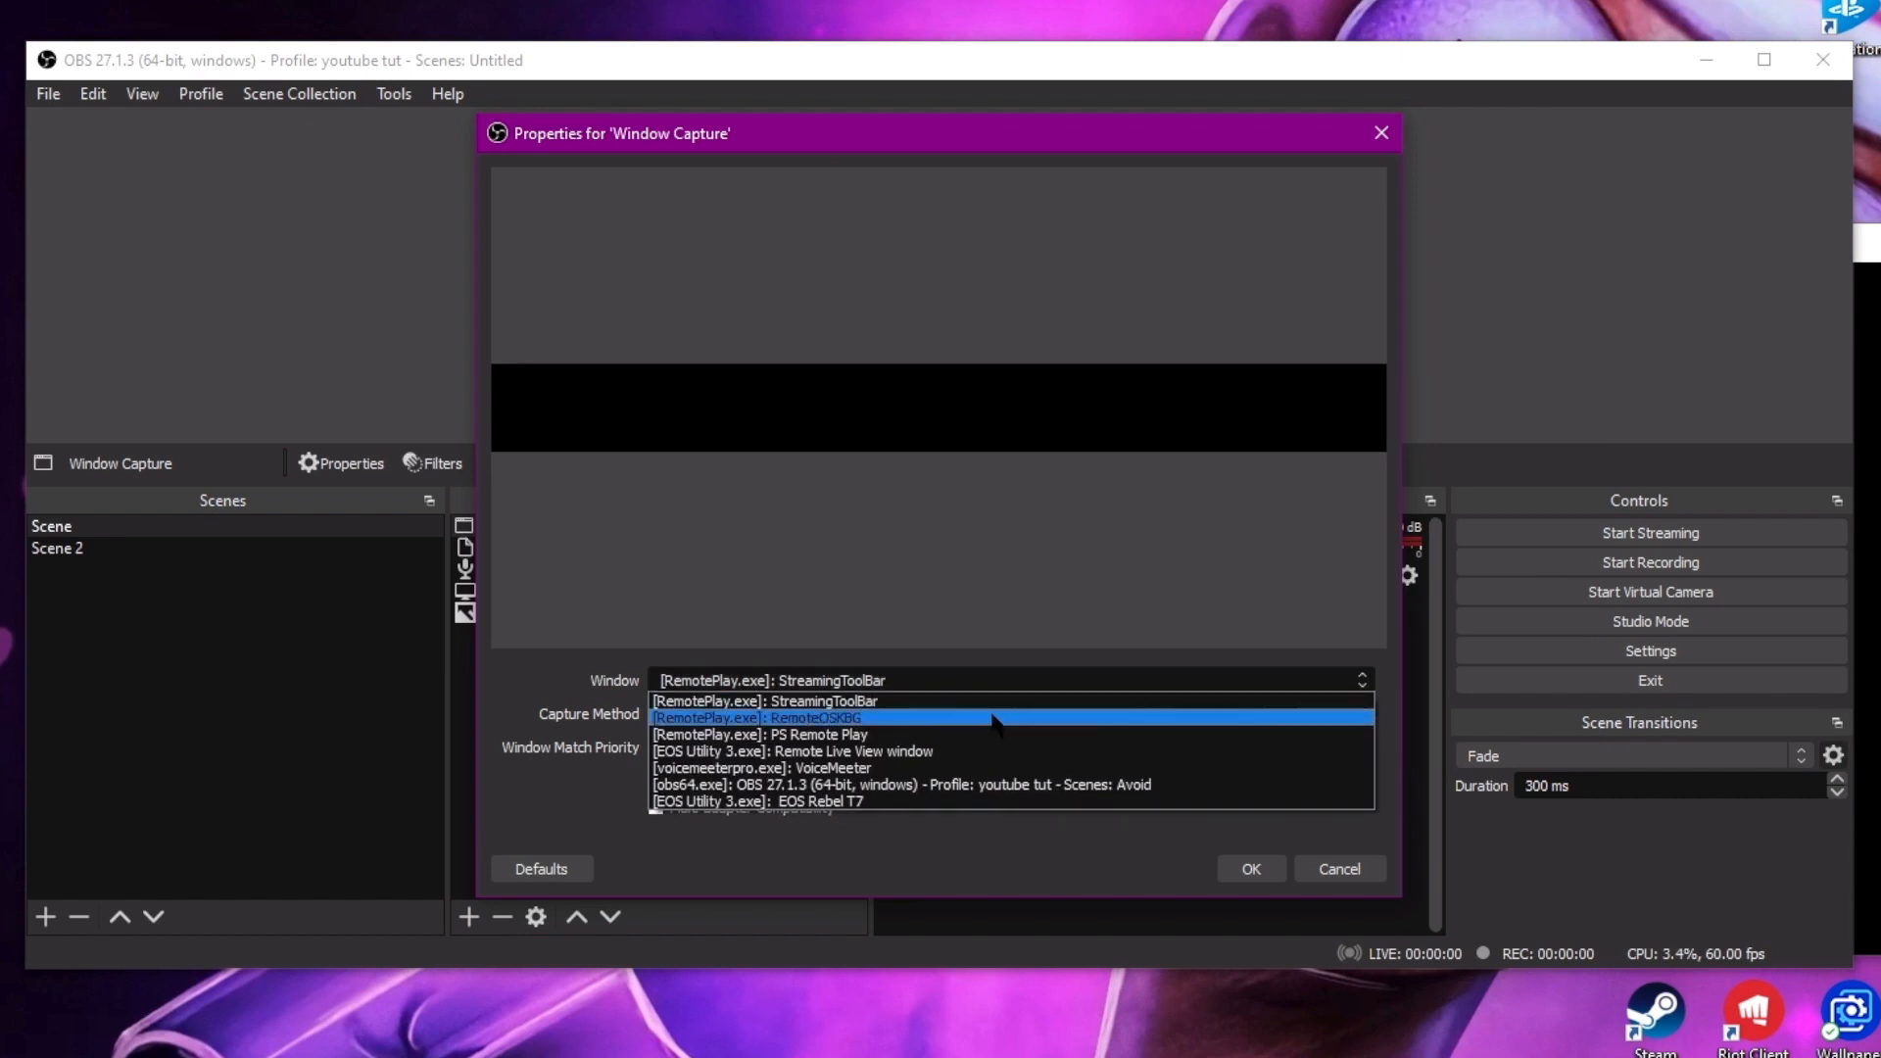
{"action": "left_click", "coordinate": [994, 735]}
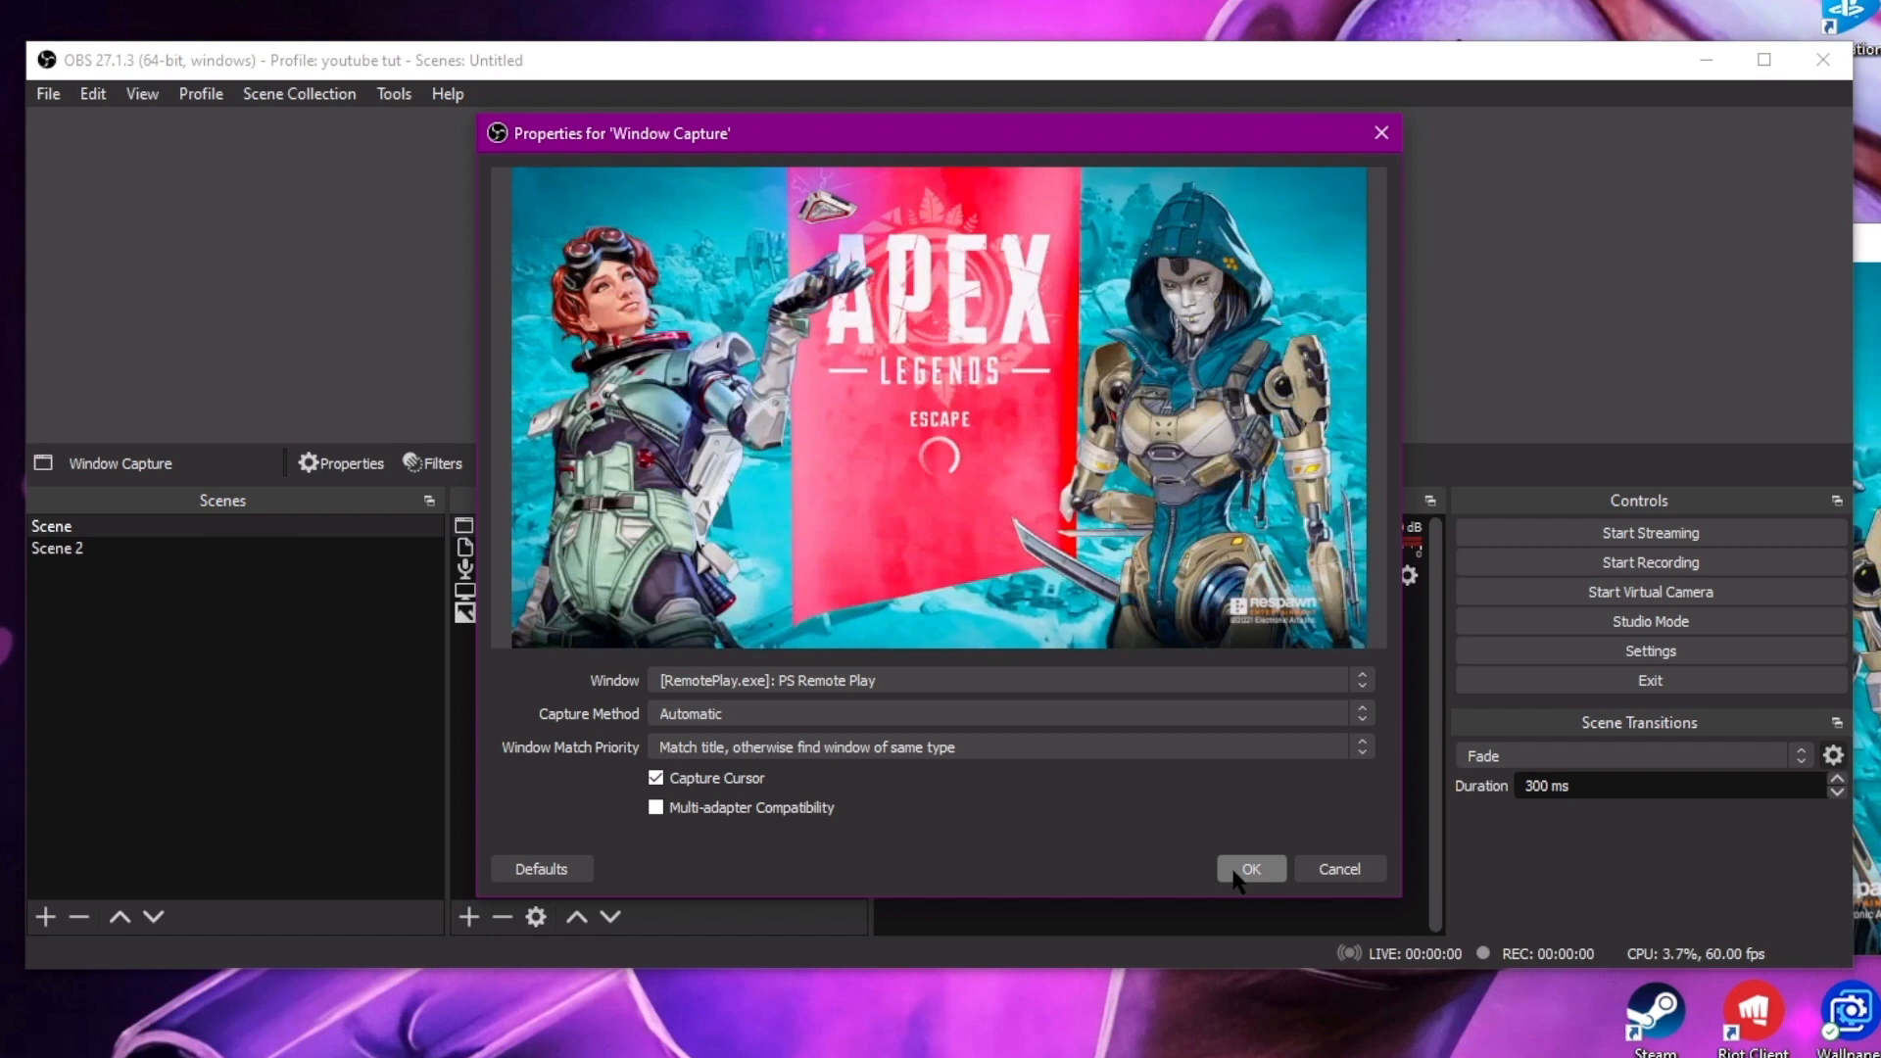
{"action": "key", "text": "Return"}
{"action": "left_click_drag", "start_coordinate": [936, 270], "coordinate": [1215, 429]}
{"action": "left_click_drag", "start_coordinate": [714, 534], "coordinate": [723, 624]}
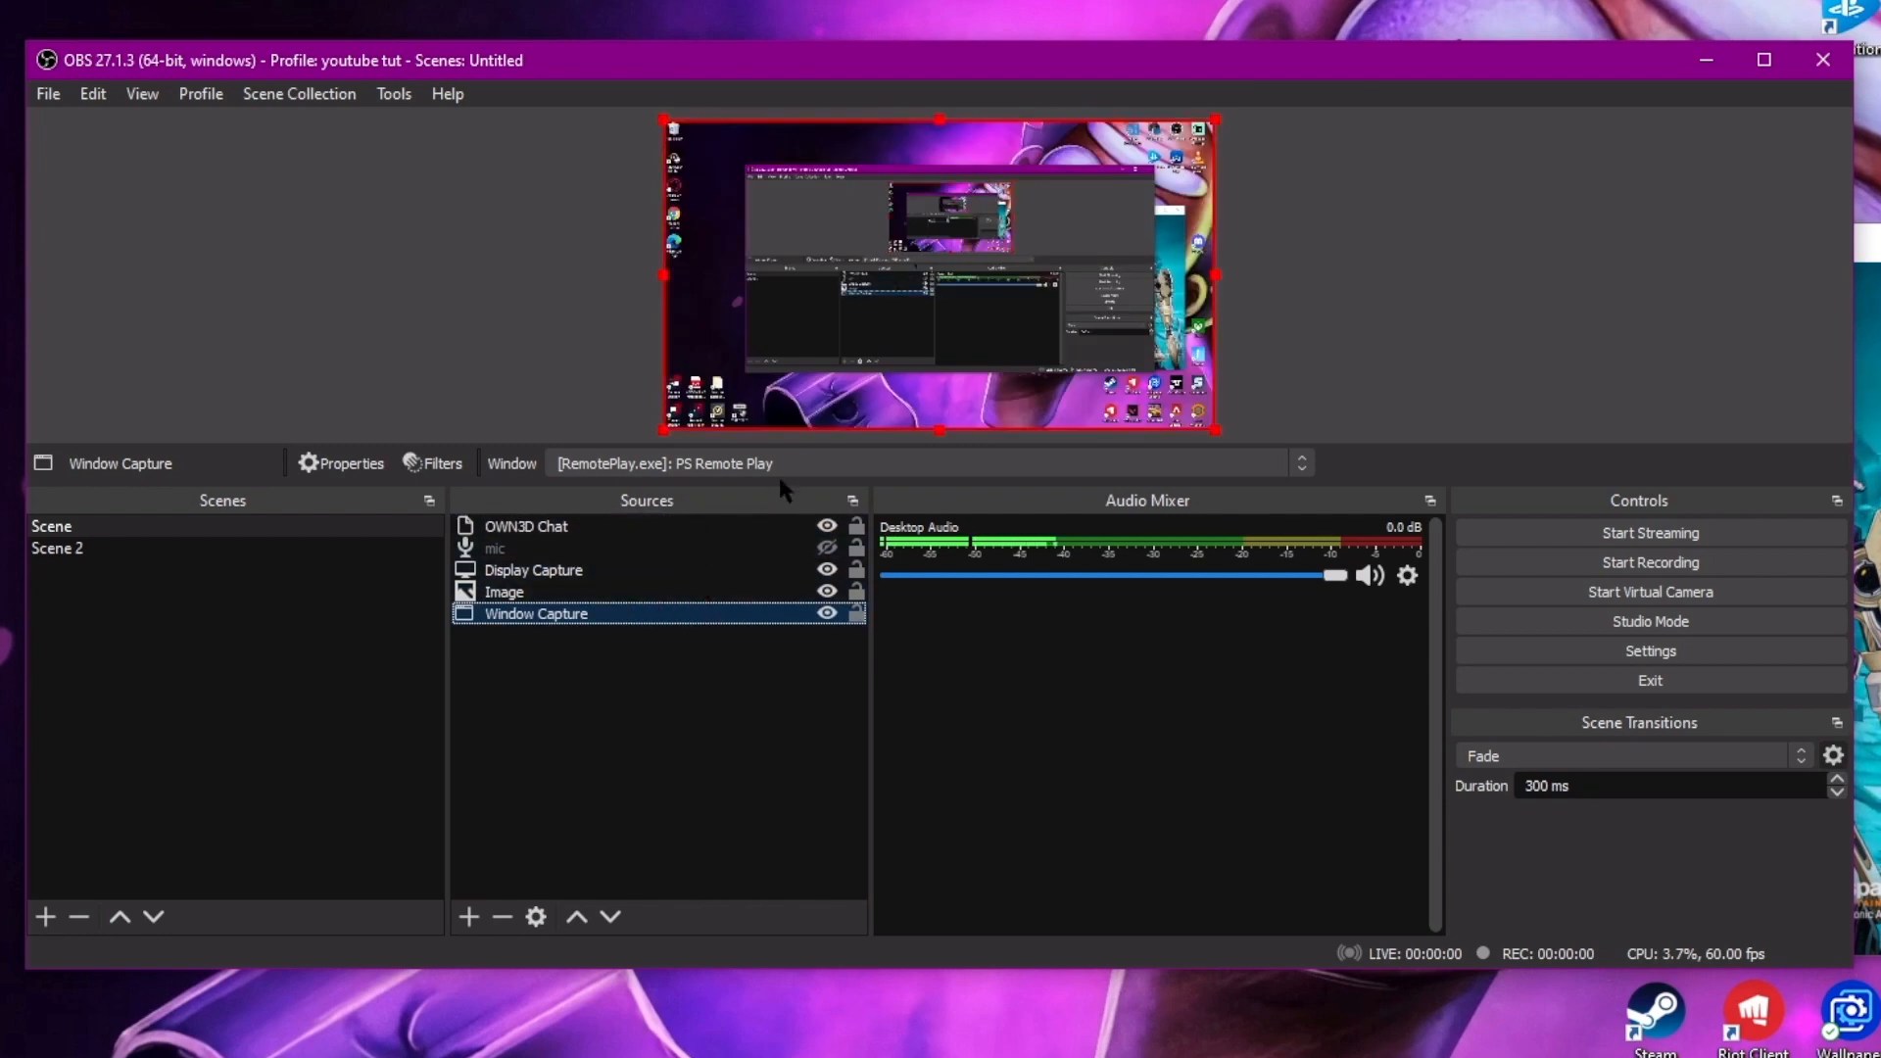
Shrink Display Capture into the lower-left corner of the canvas and hide the Image source.
{"action": "left_click", "coordinate": [689, 568]}
{"action": "left_click_drag", "start_coordinate": [1217, 116], "coordinate": [818, 338]}
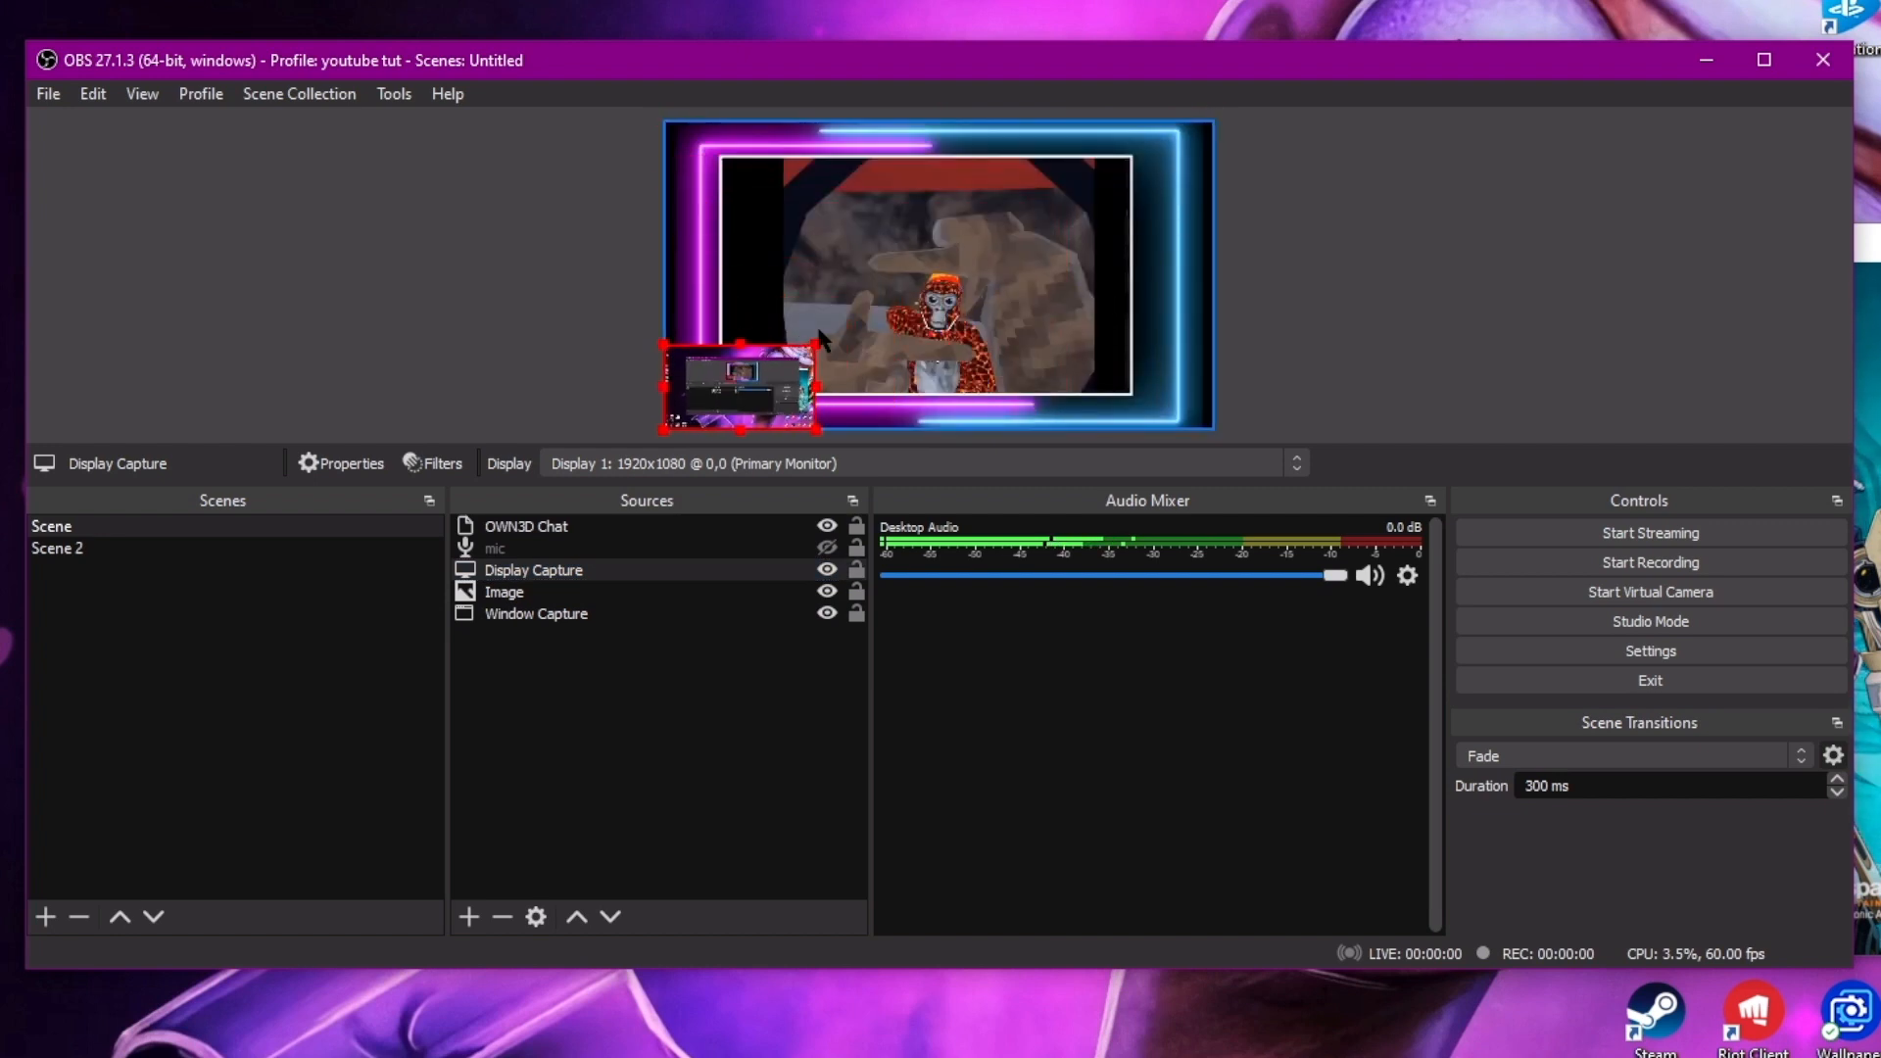
{"action": "left_click", "coordinate": [866, 325]}
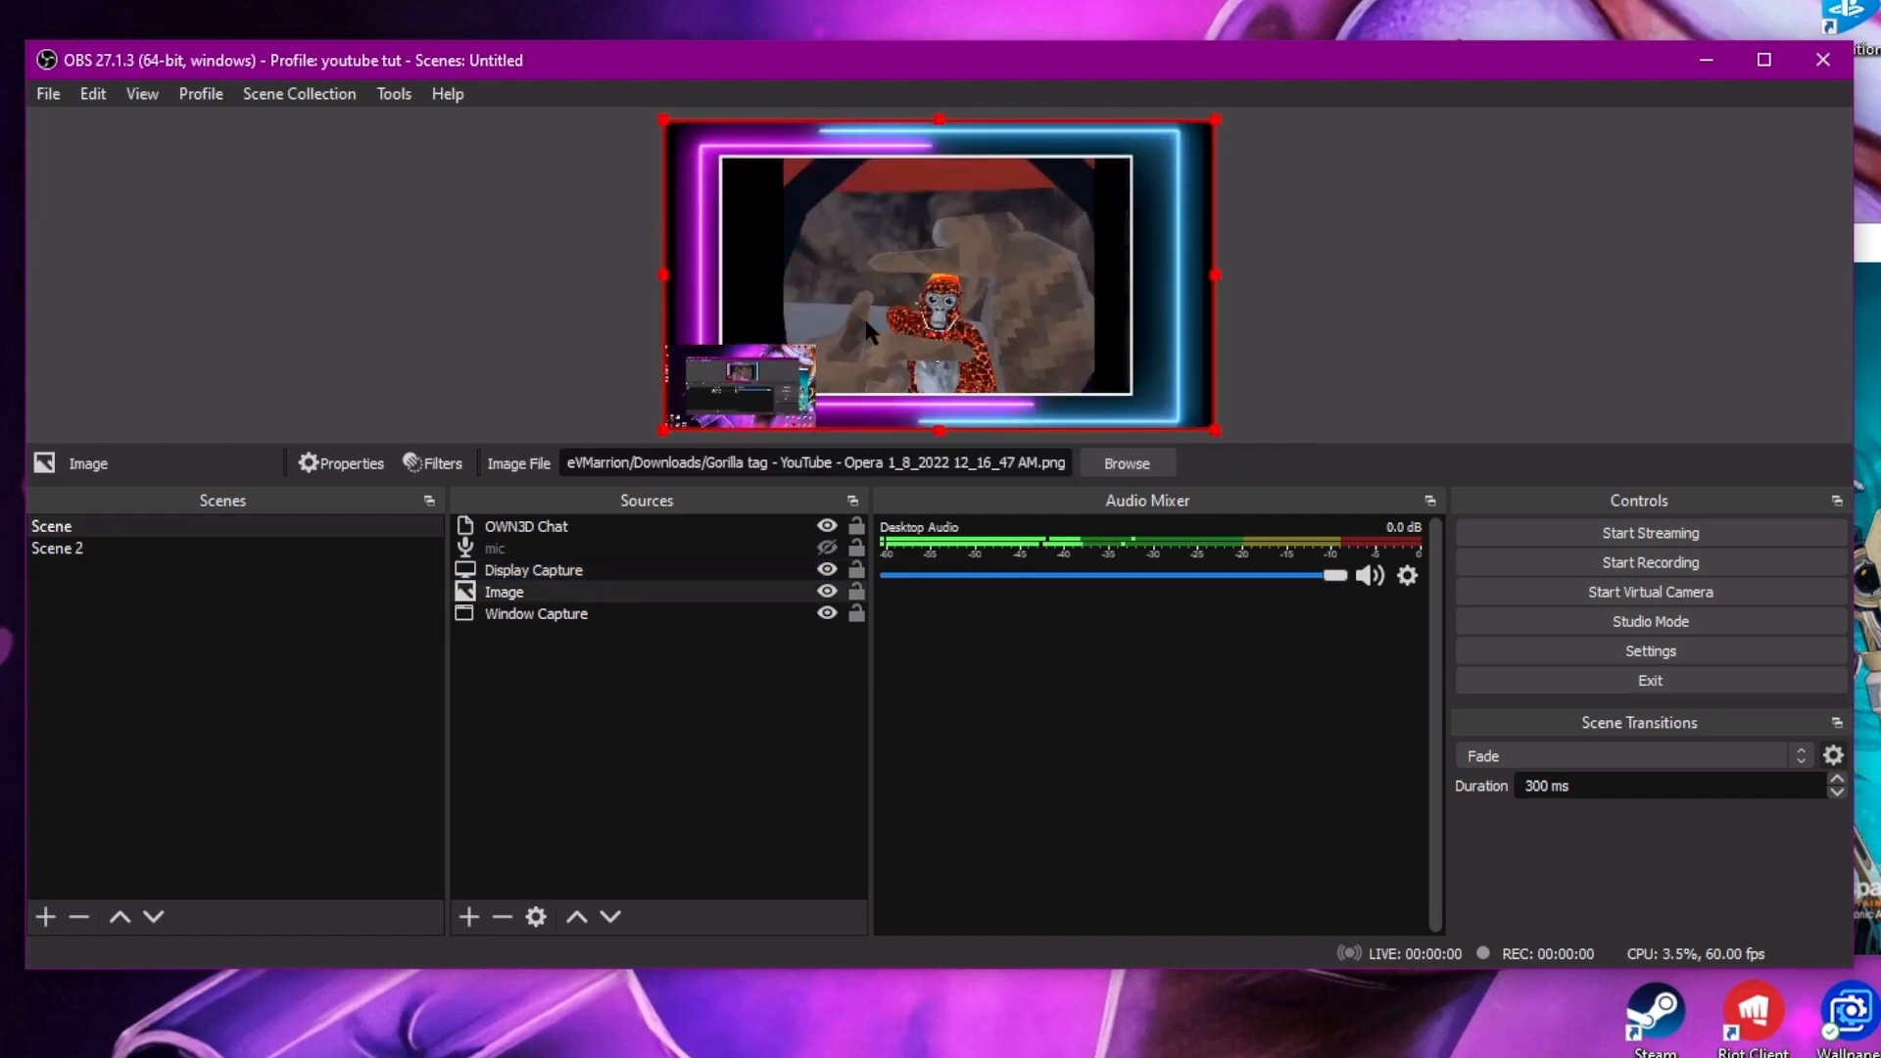
{"action": "left_click", "coordinate": [828, 592]}
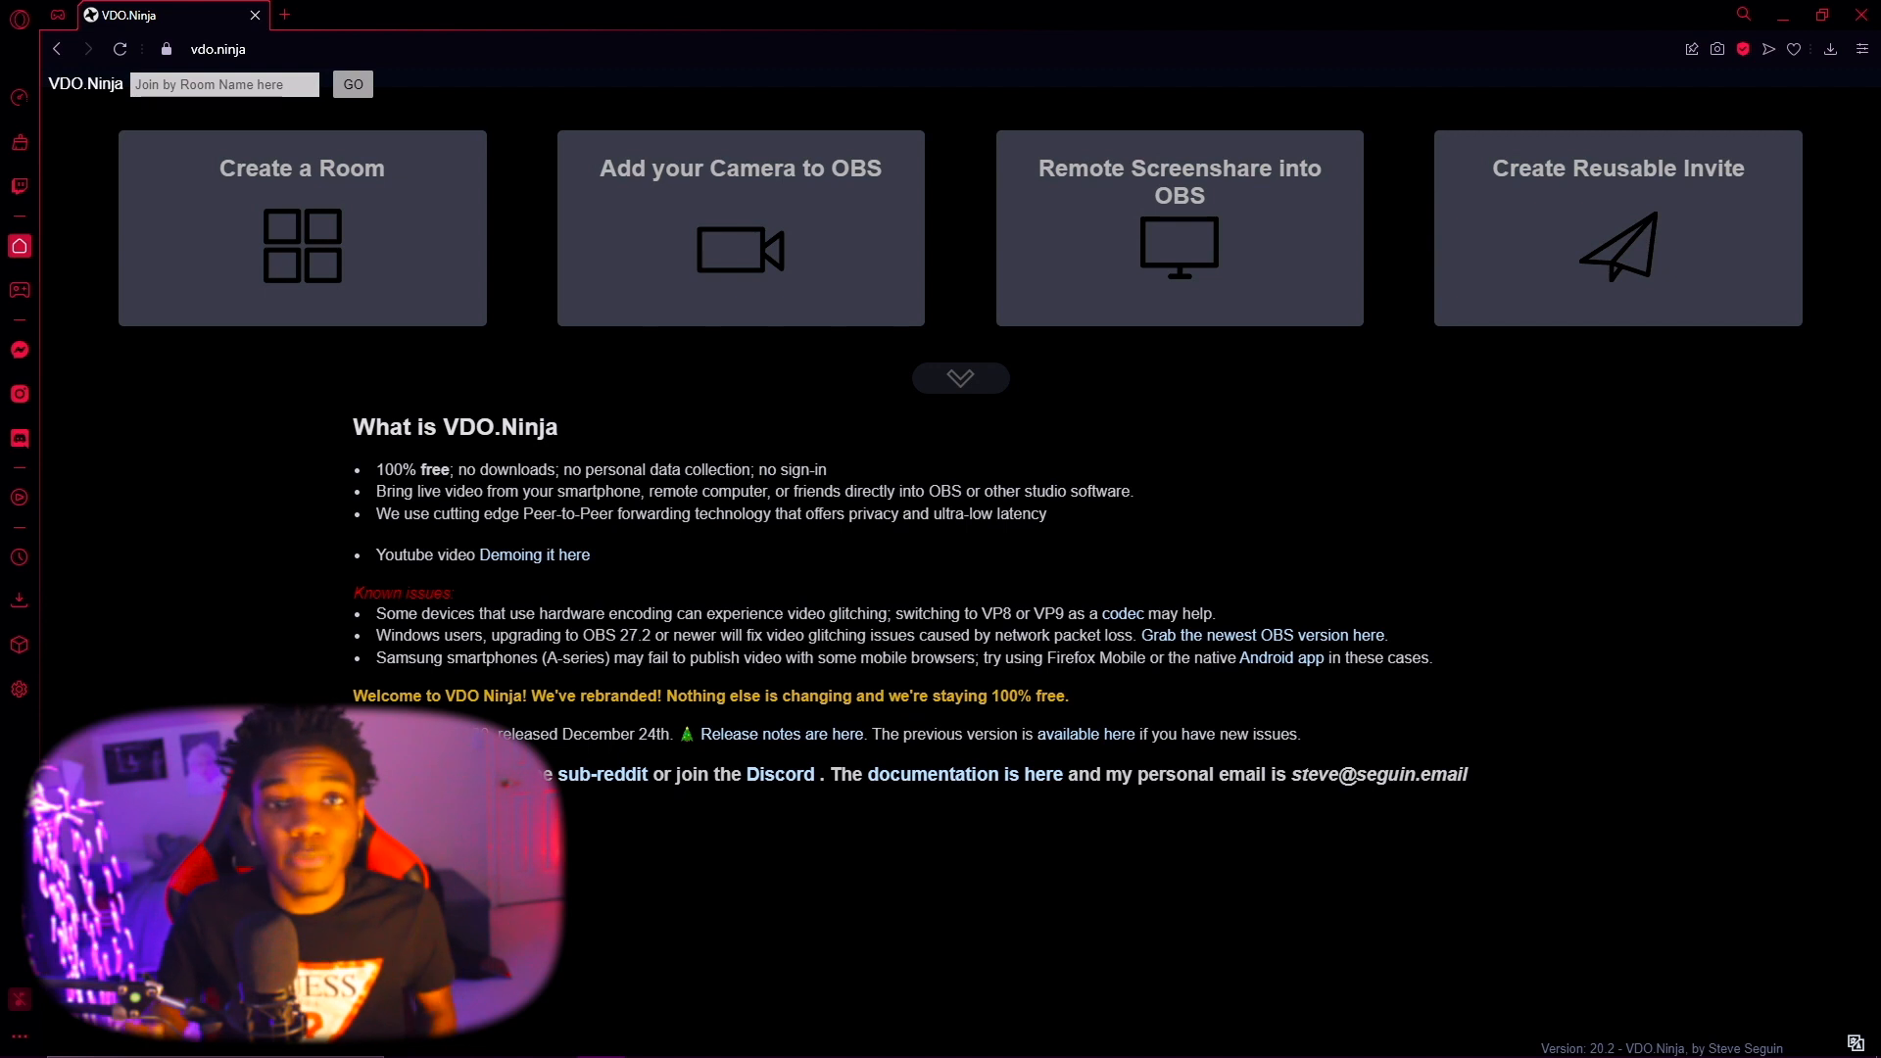
Switch to VDO.Ninja in the browser, create a reusable invite and copy its OBS Browser Source link.
{"action": "left_click", "coordinate": [1566, 253]}
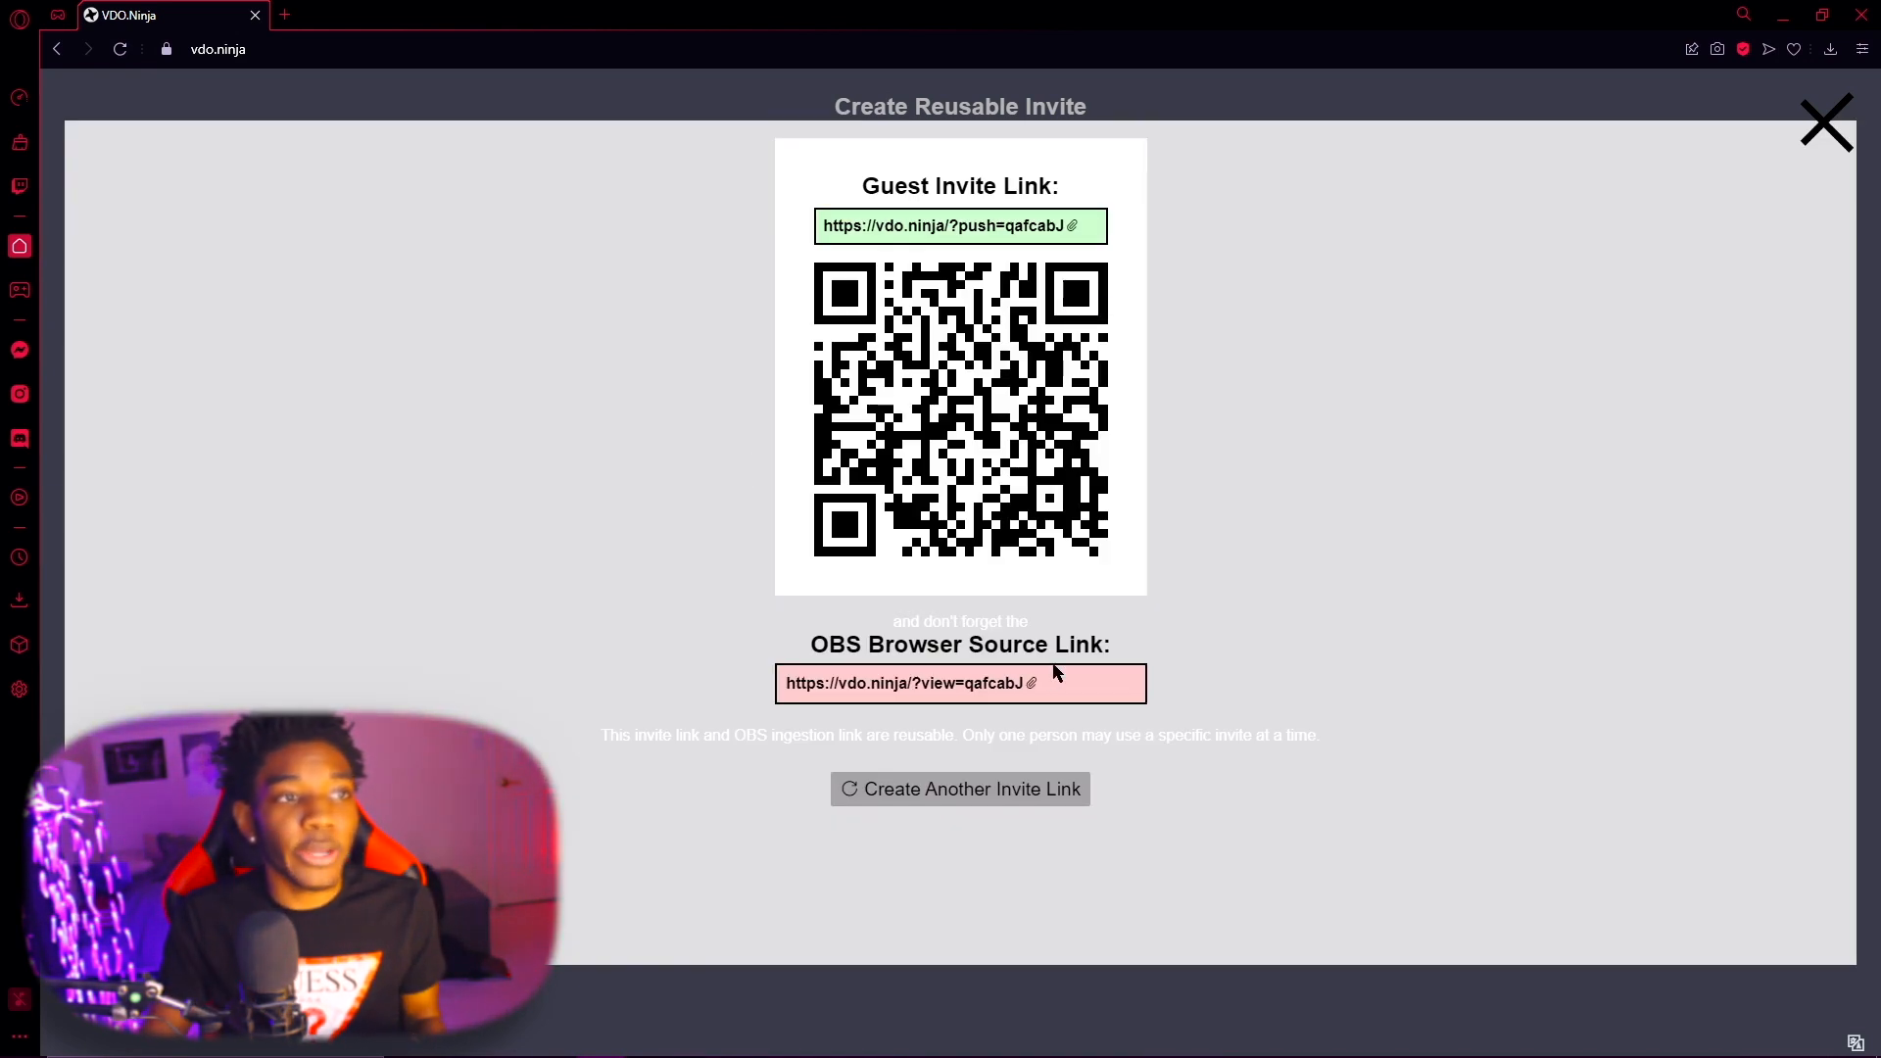
{"action": "left_click", "coordinate": [1039, 684]}
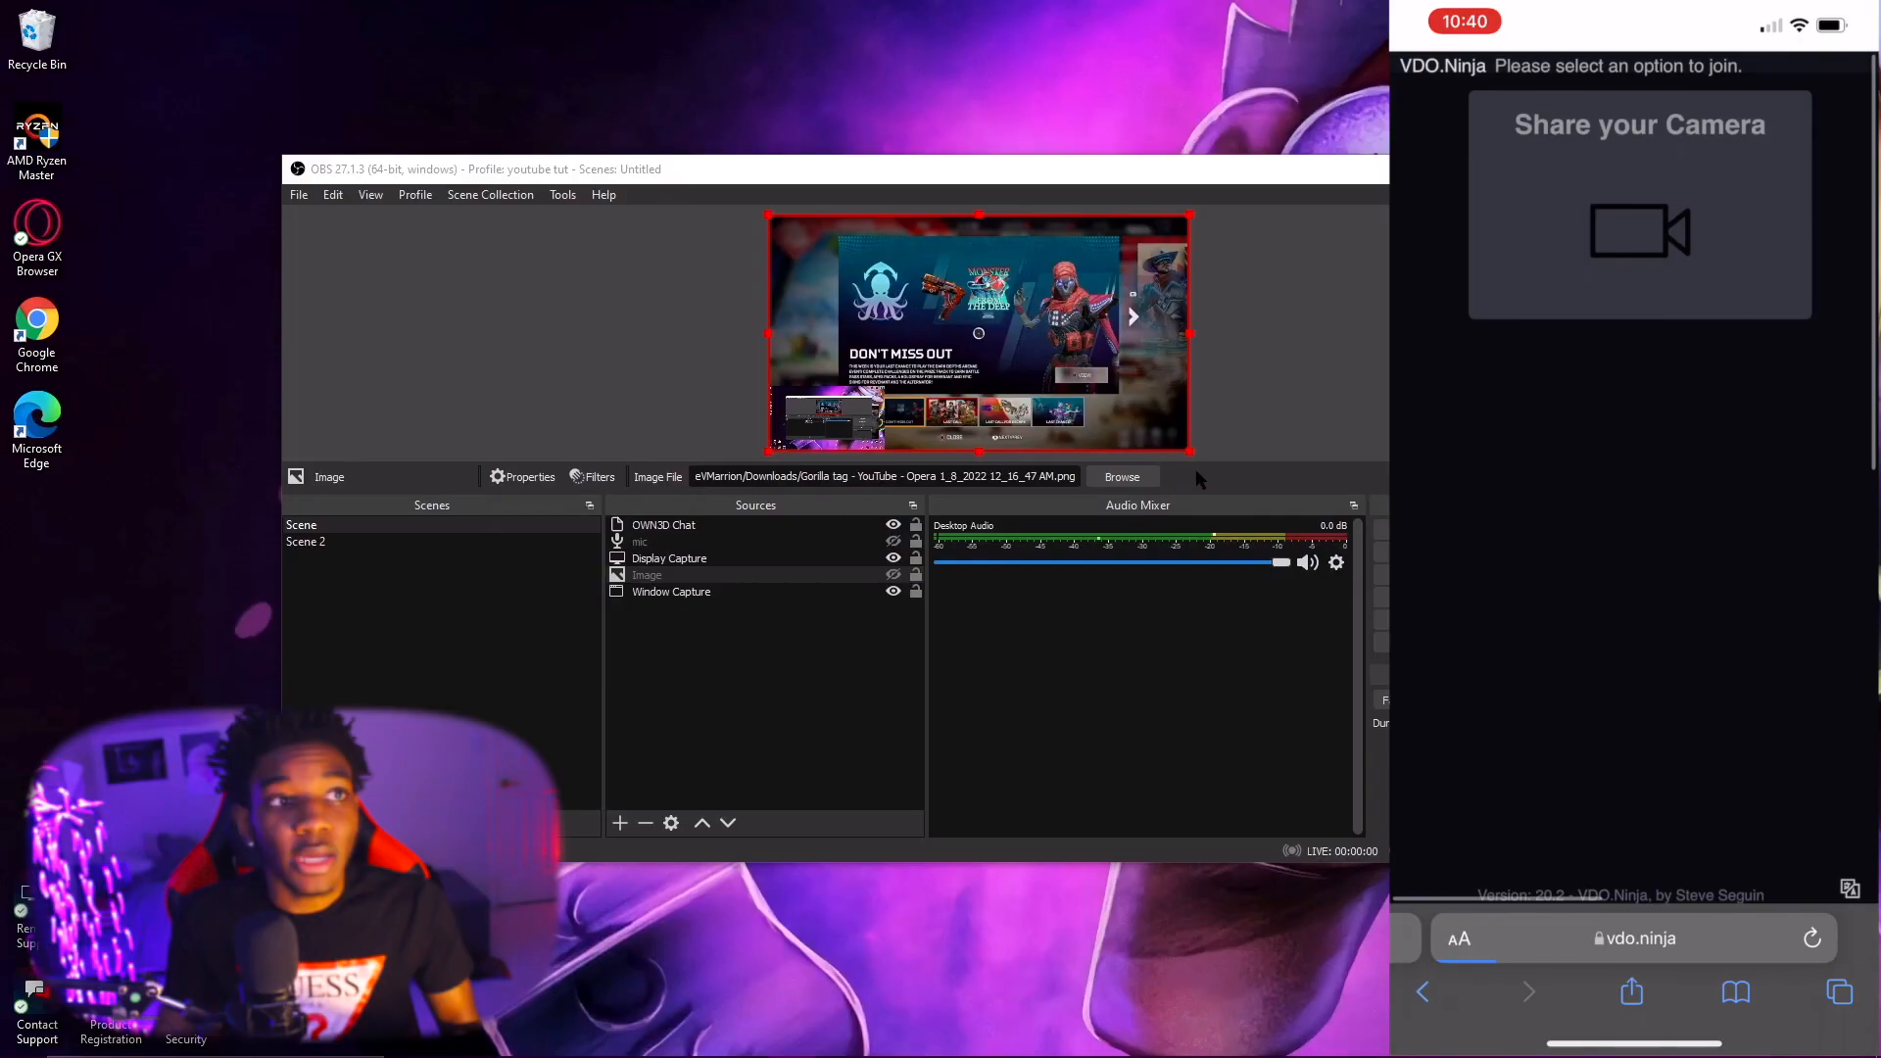
Add a Browser source to Scene in OBS, replacing its default URL with the copied VDO.Ninja link.
{"action": "left_click", "coordinate": [671, 591]}
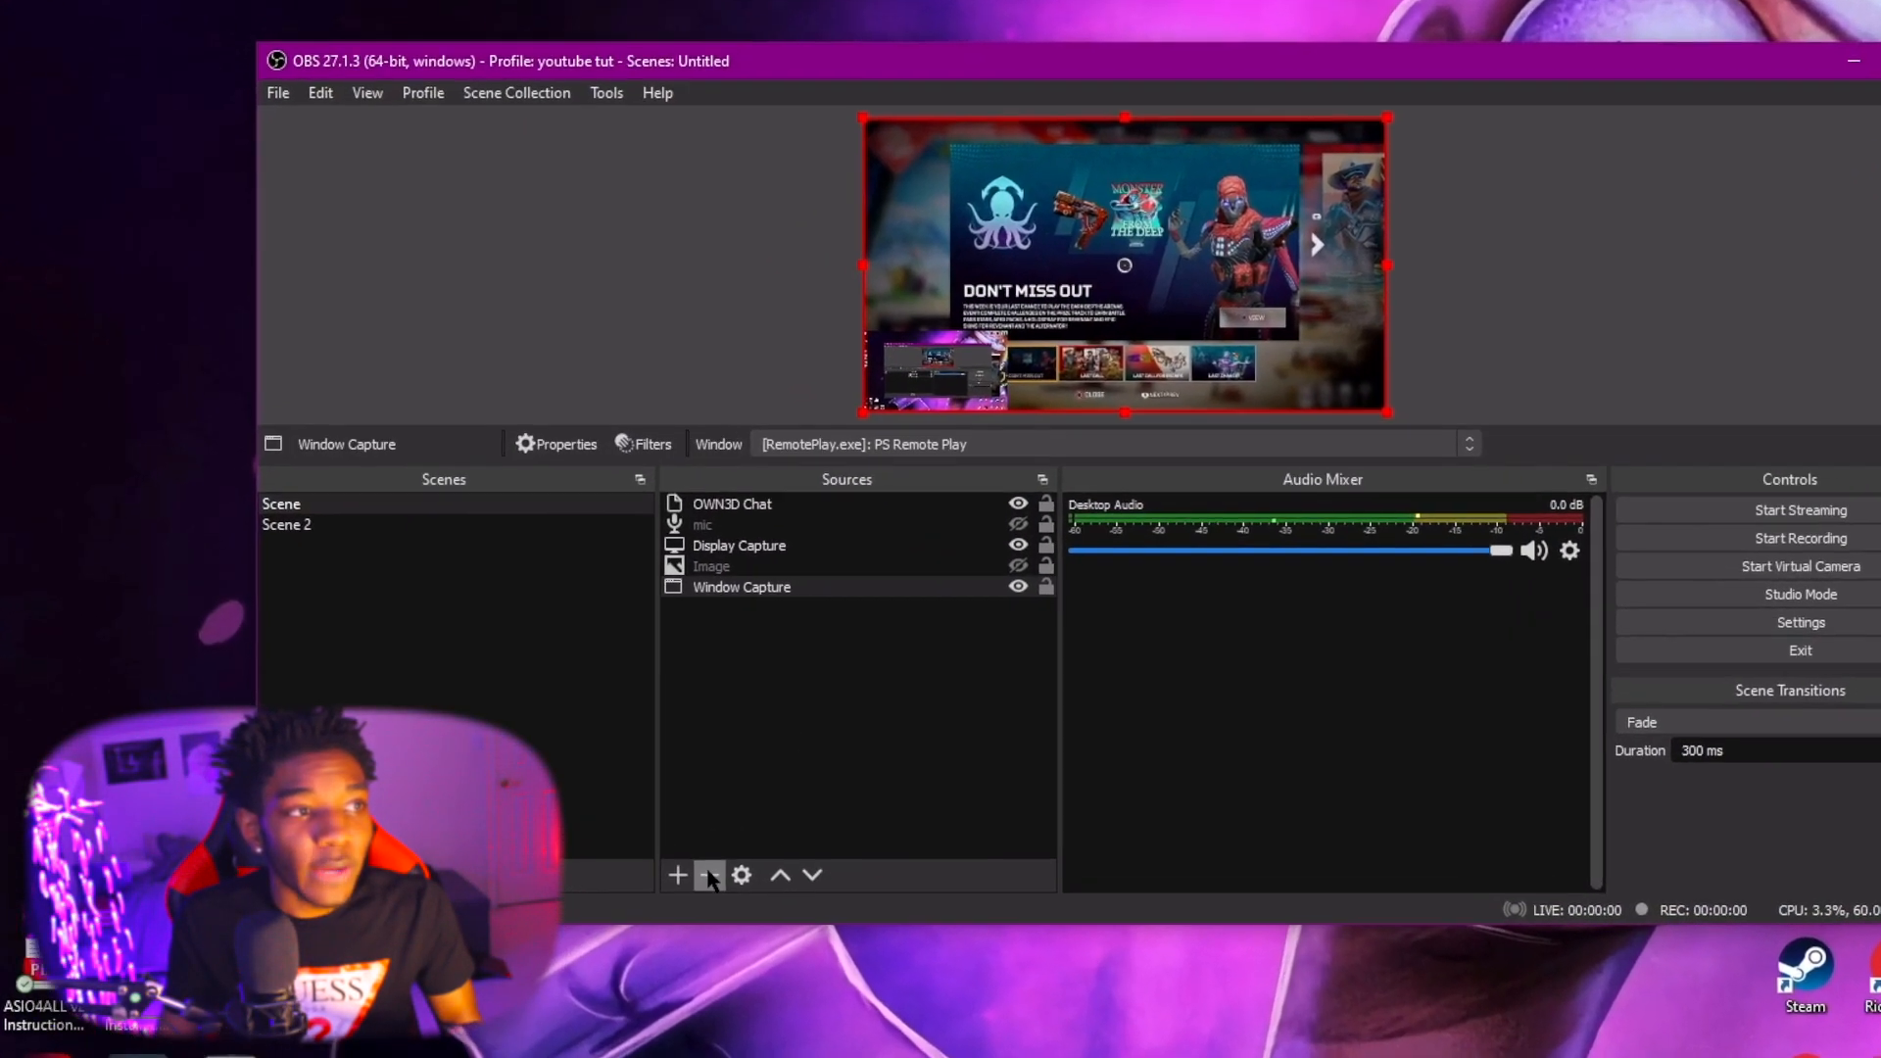
{"action": "left_click", "coordinate": [677, 875]}
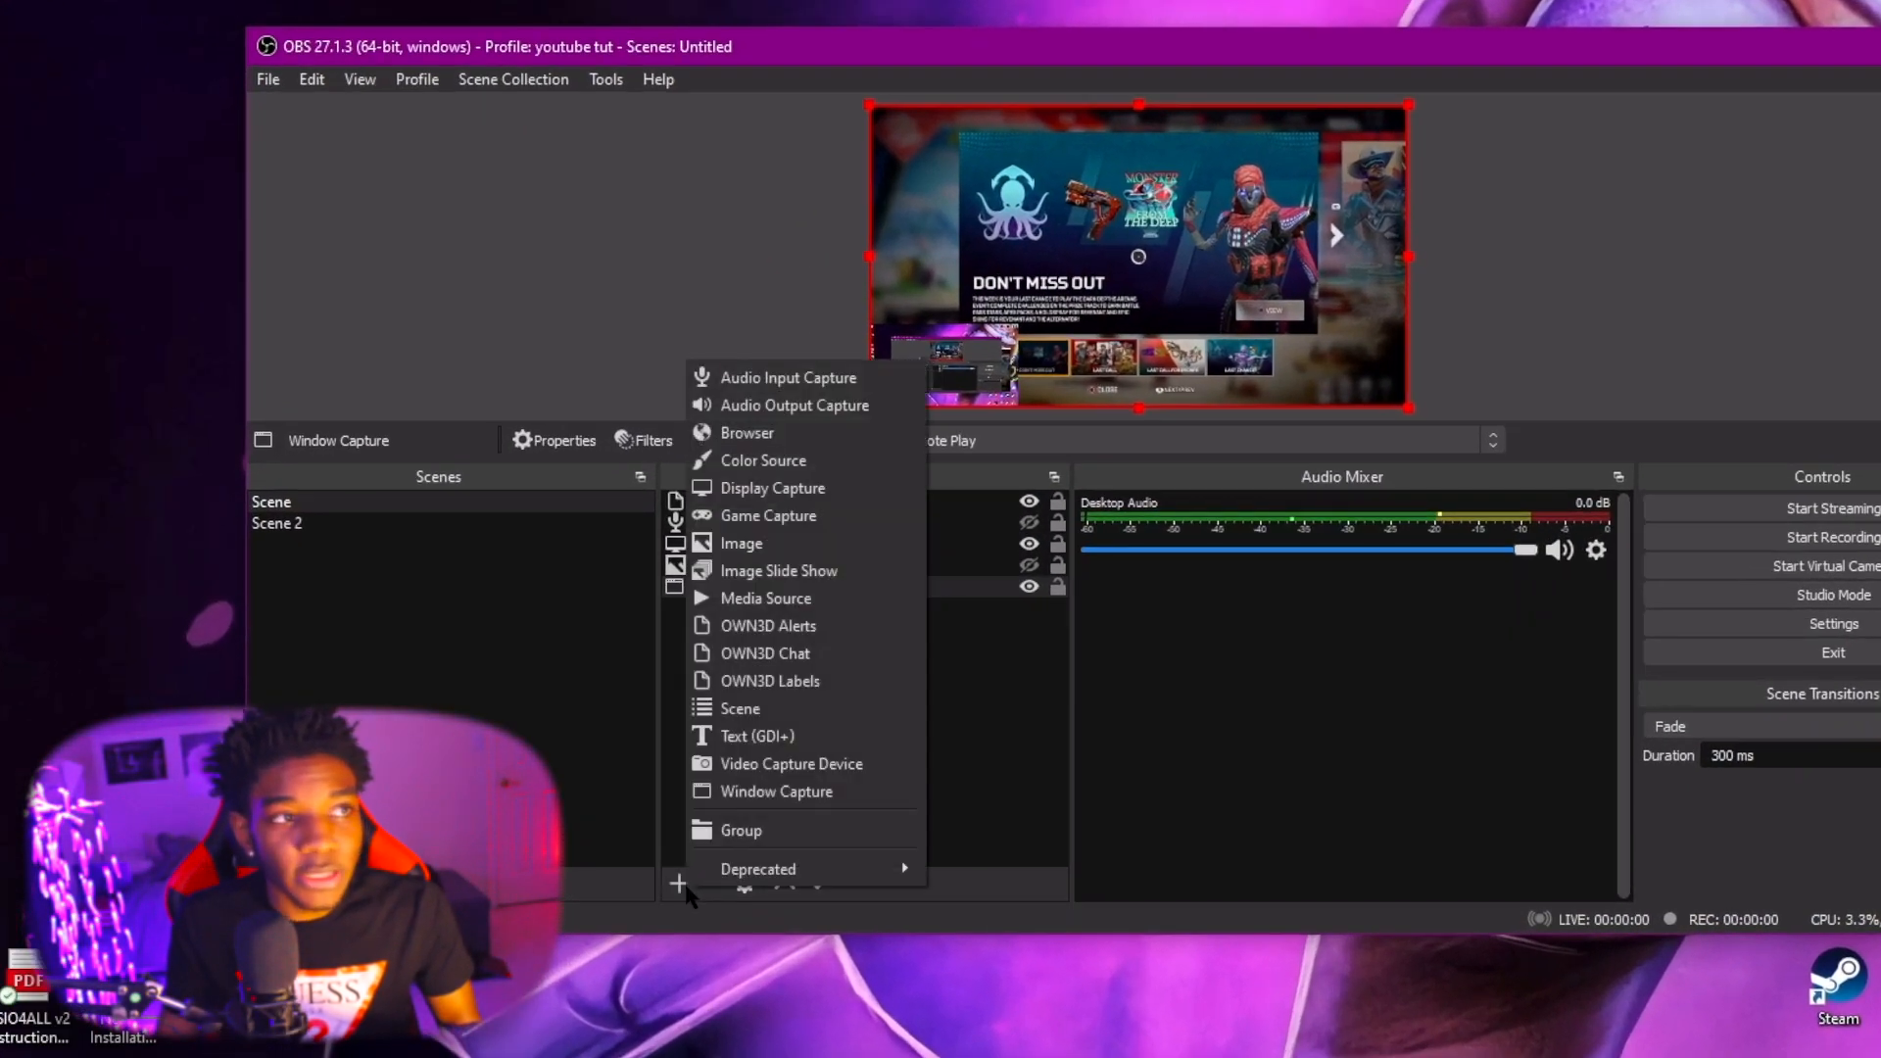
{"action": "left_click", "coordinate": [816, 434]}
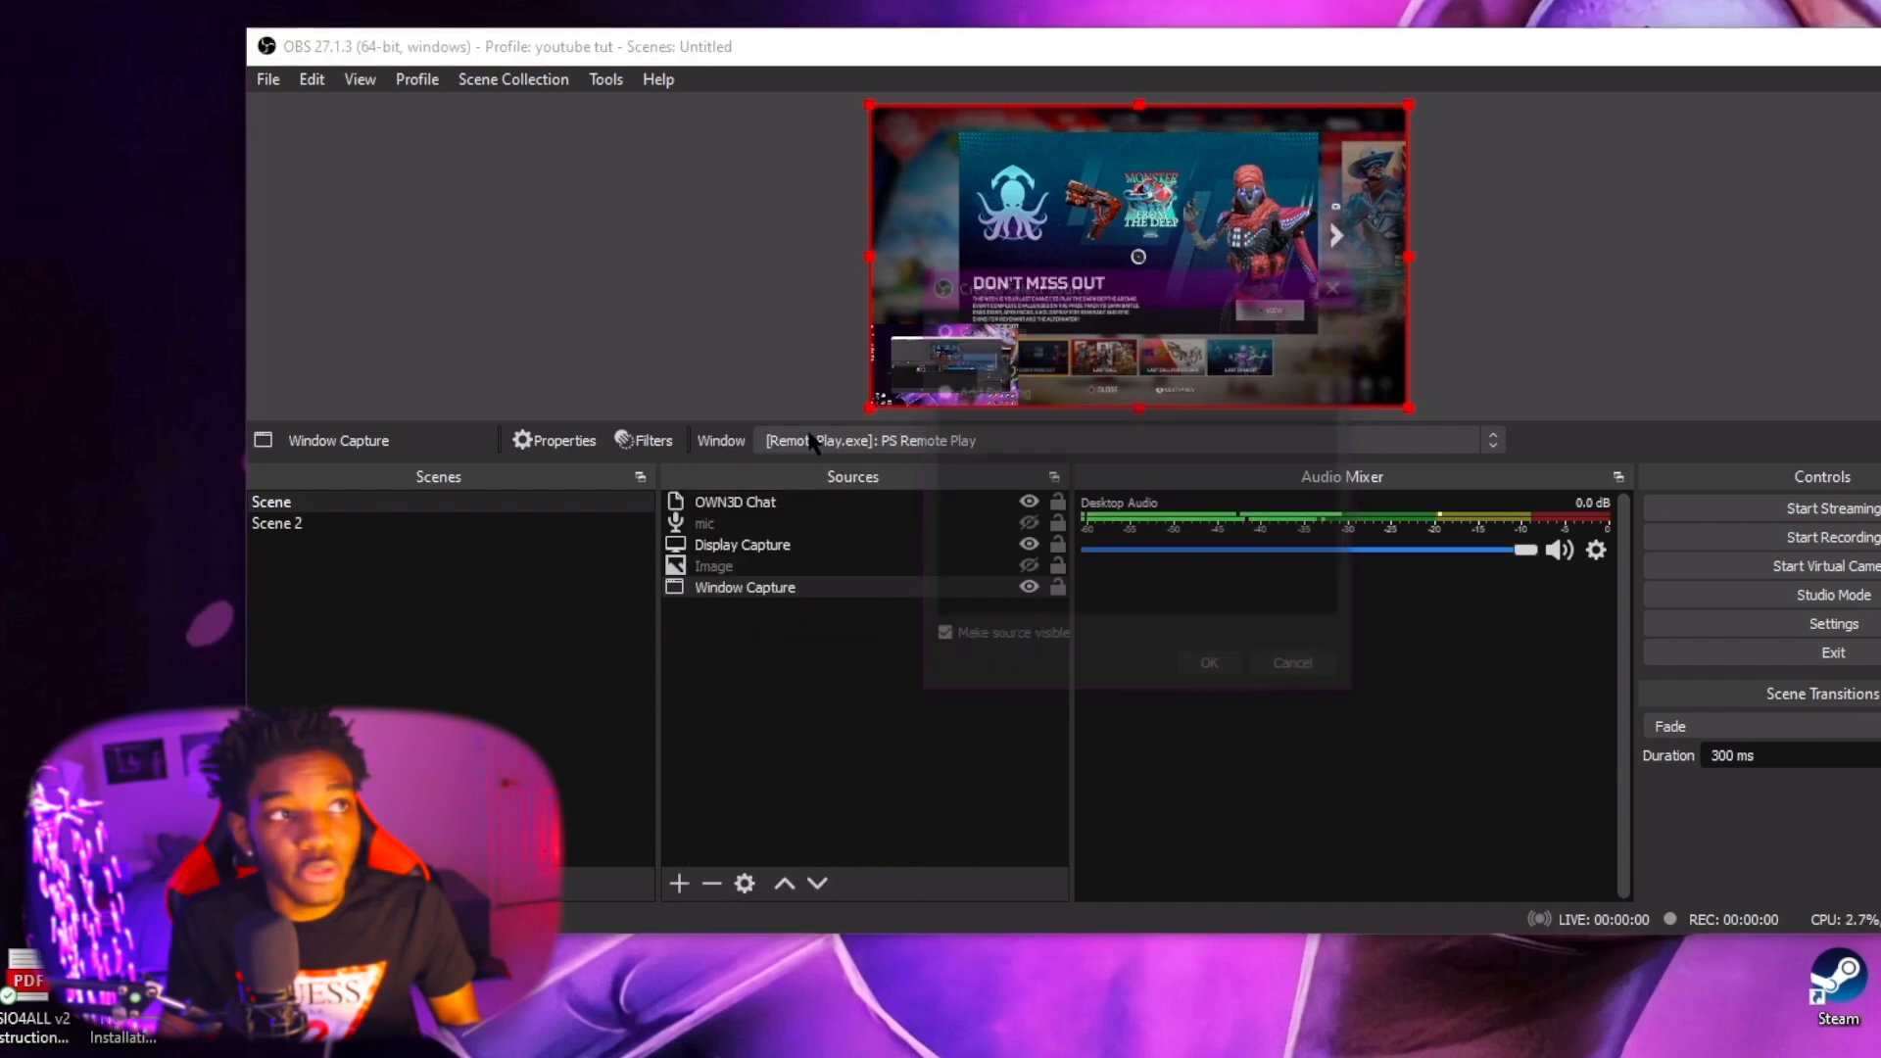
{"action": "left_click", "coordinate": [1211, 670]}
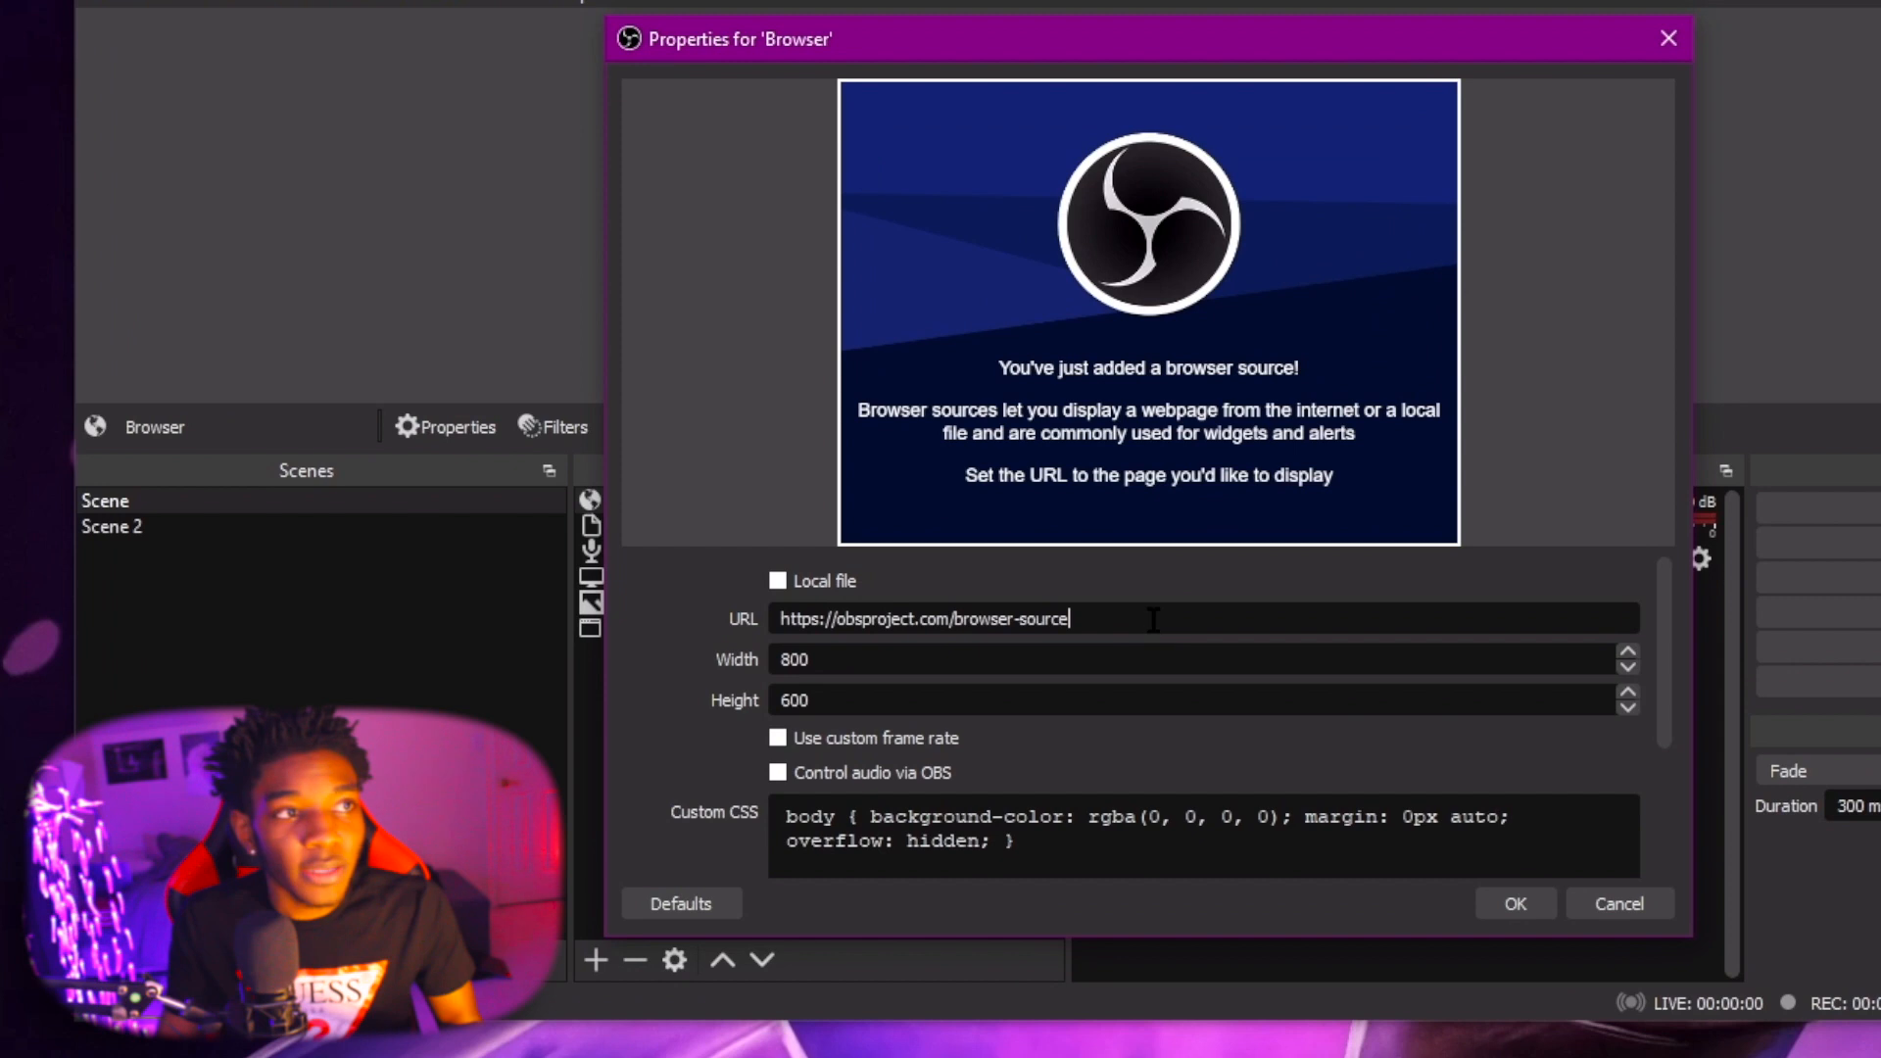
{"action": "left_click_drag", "start_coordinate": [1153, 619], "coordinate": [763, 630]}
{"action": "key", "text": "BackSpace"}
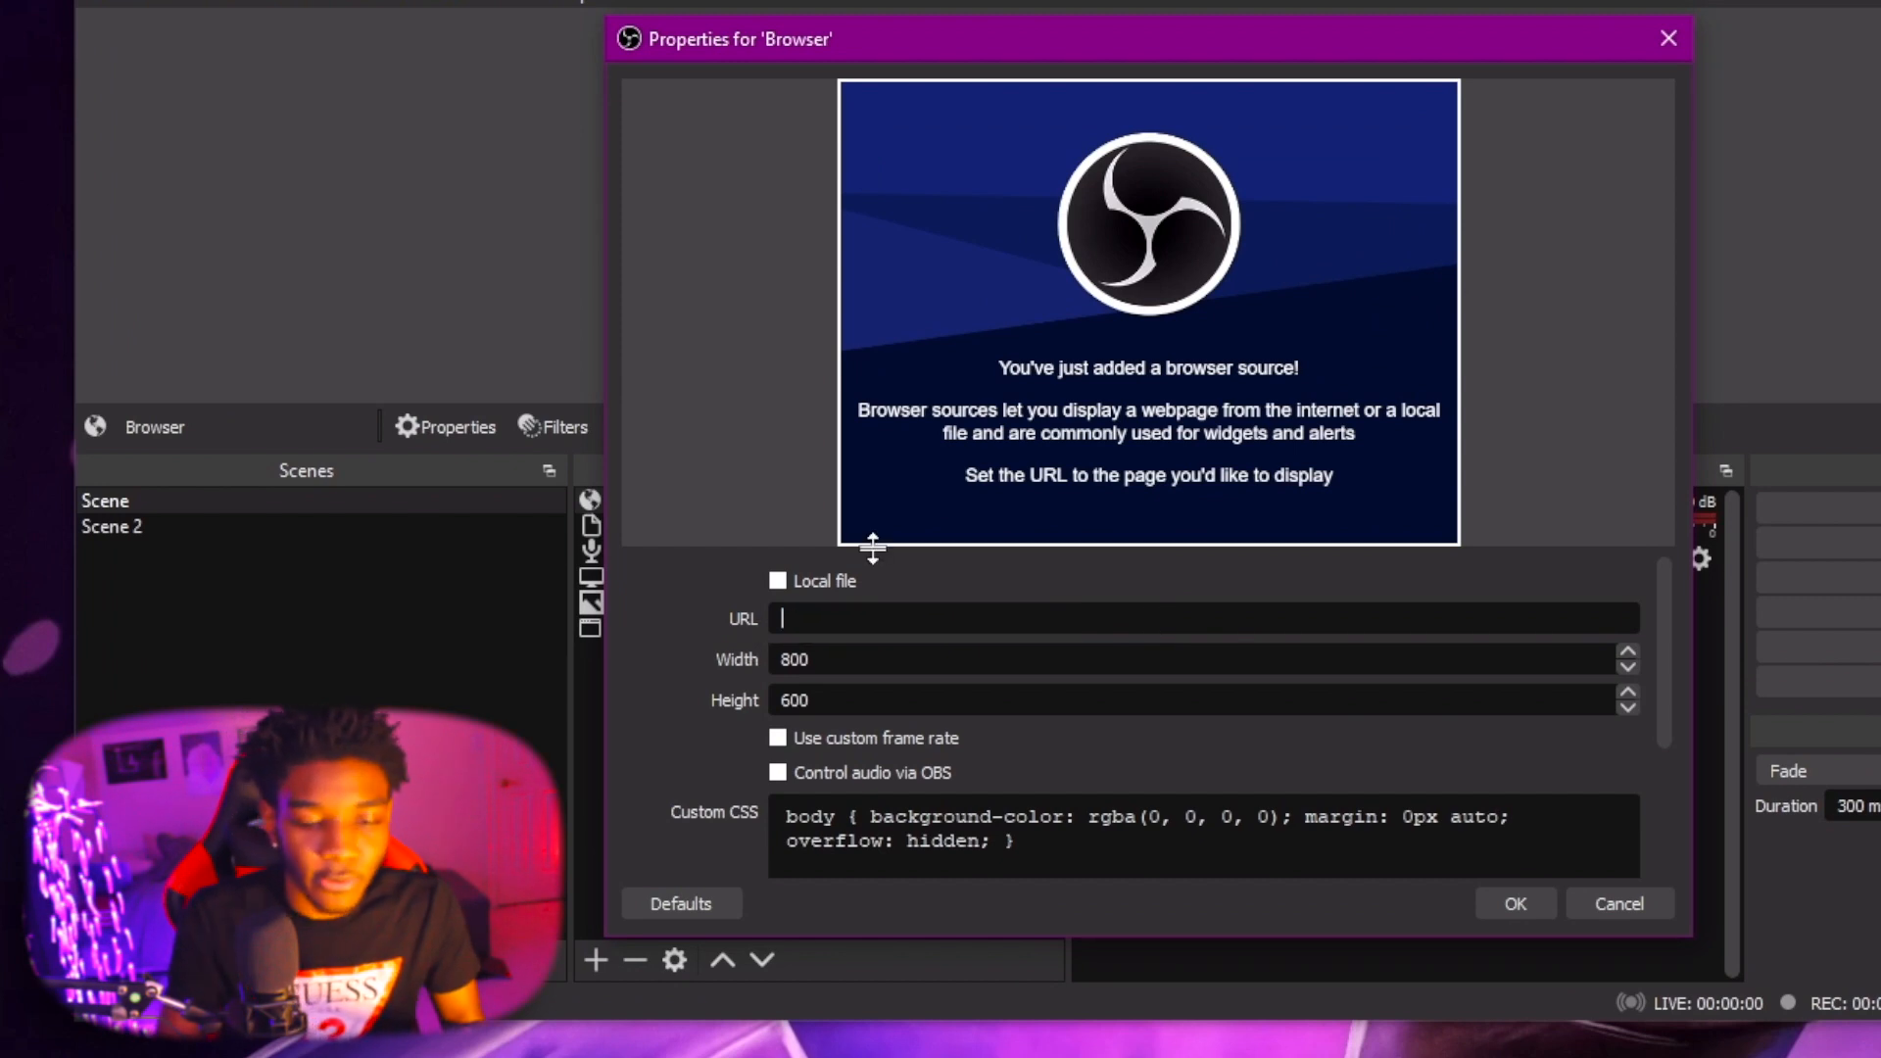
{"action": "right_click", "coordinate": [972, 607]}
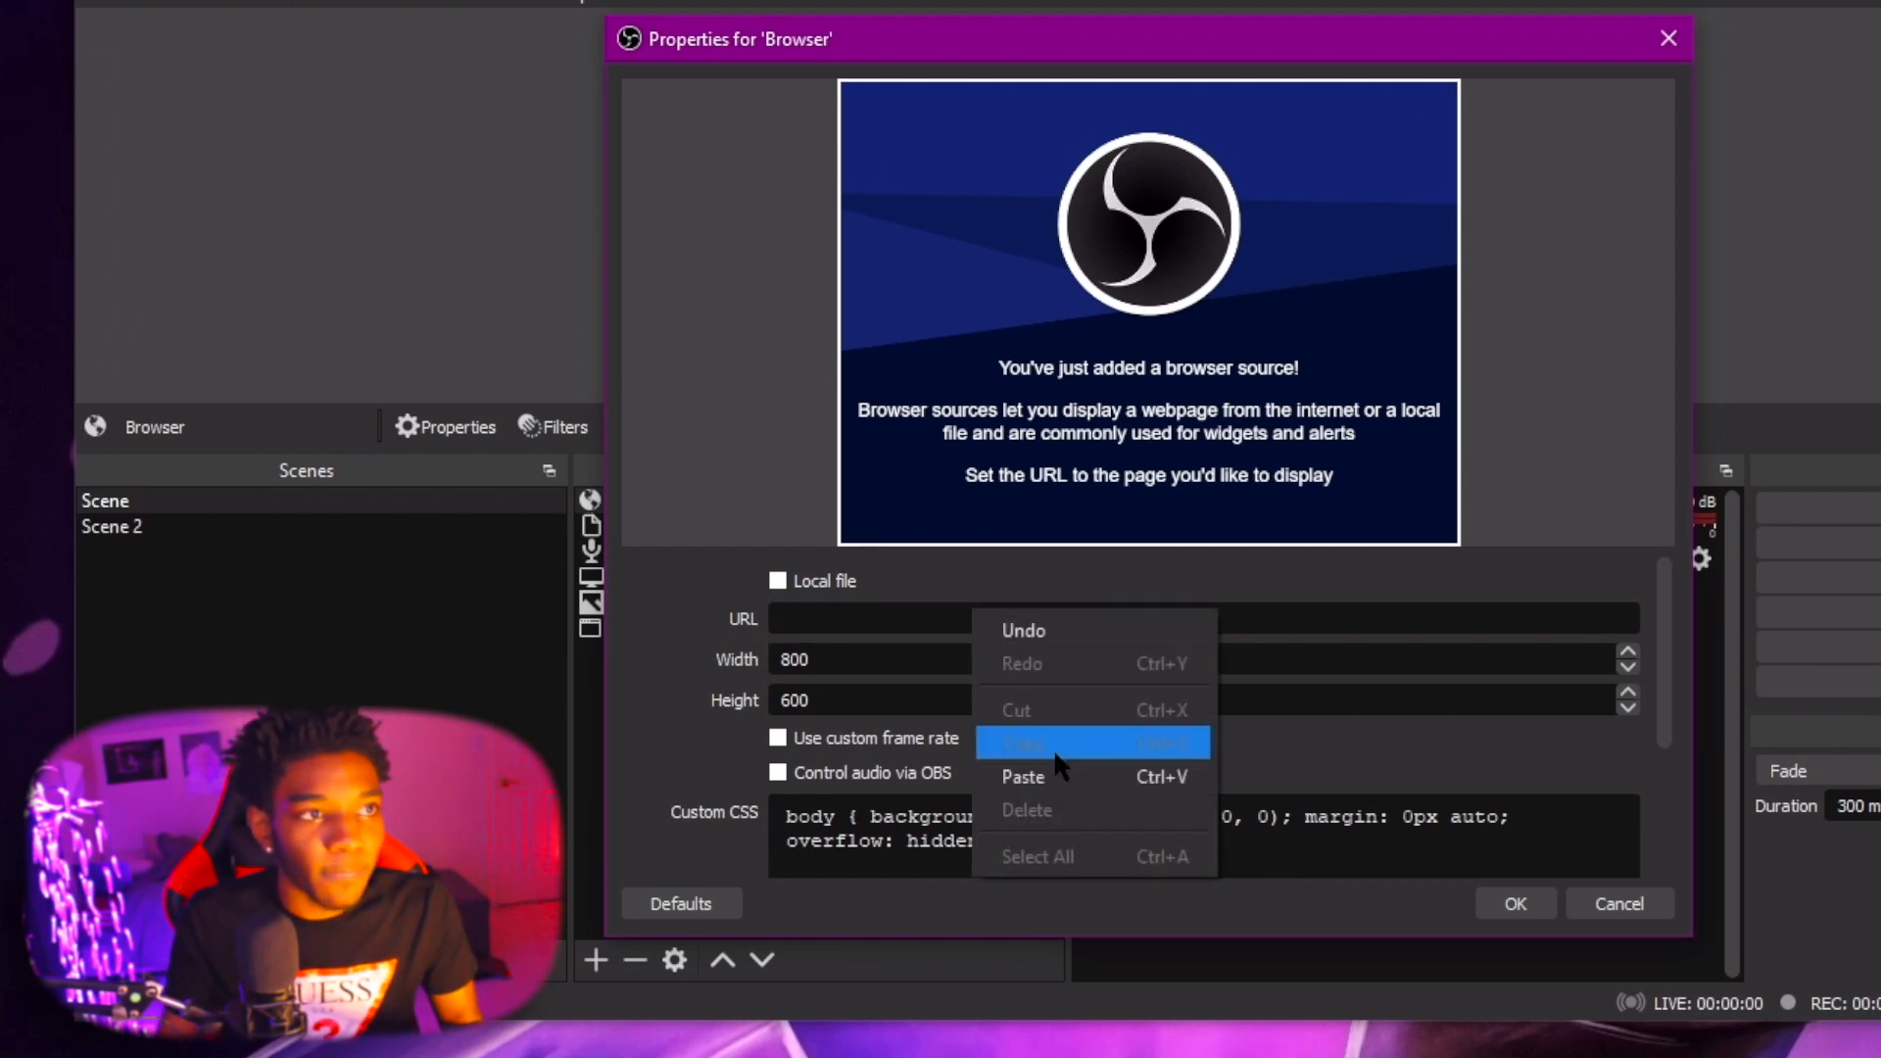
{"action": "left_click", "coordinate": [1039, 773]}
{"action": "left_click", "coordinate": [1516, 903]}
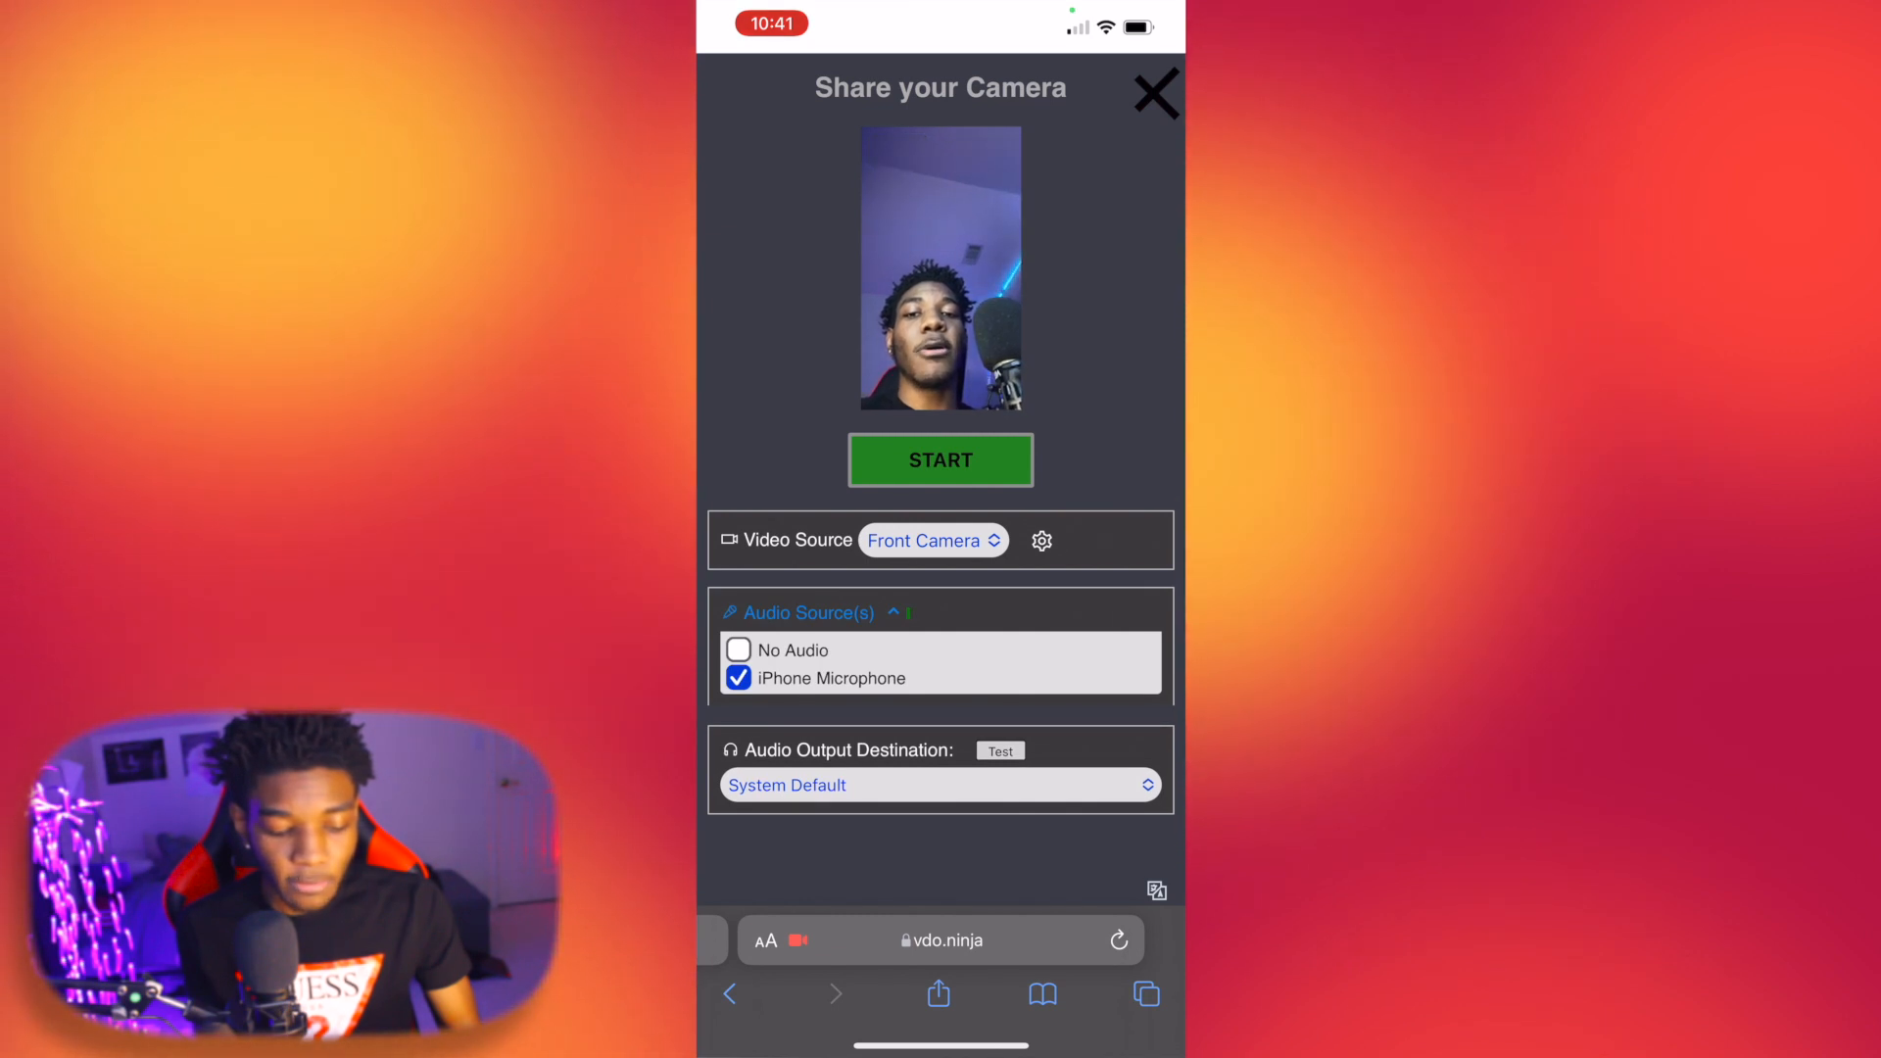
Set the phone's camera share to No Audio, rotate its feed upright in OBS and place it toward the canvas's lower-left corner.
{"action": "left_click", "coordinate": [738, 650]}
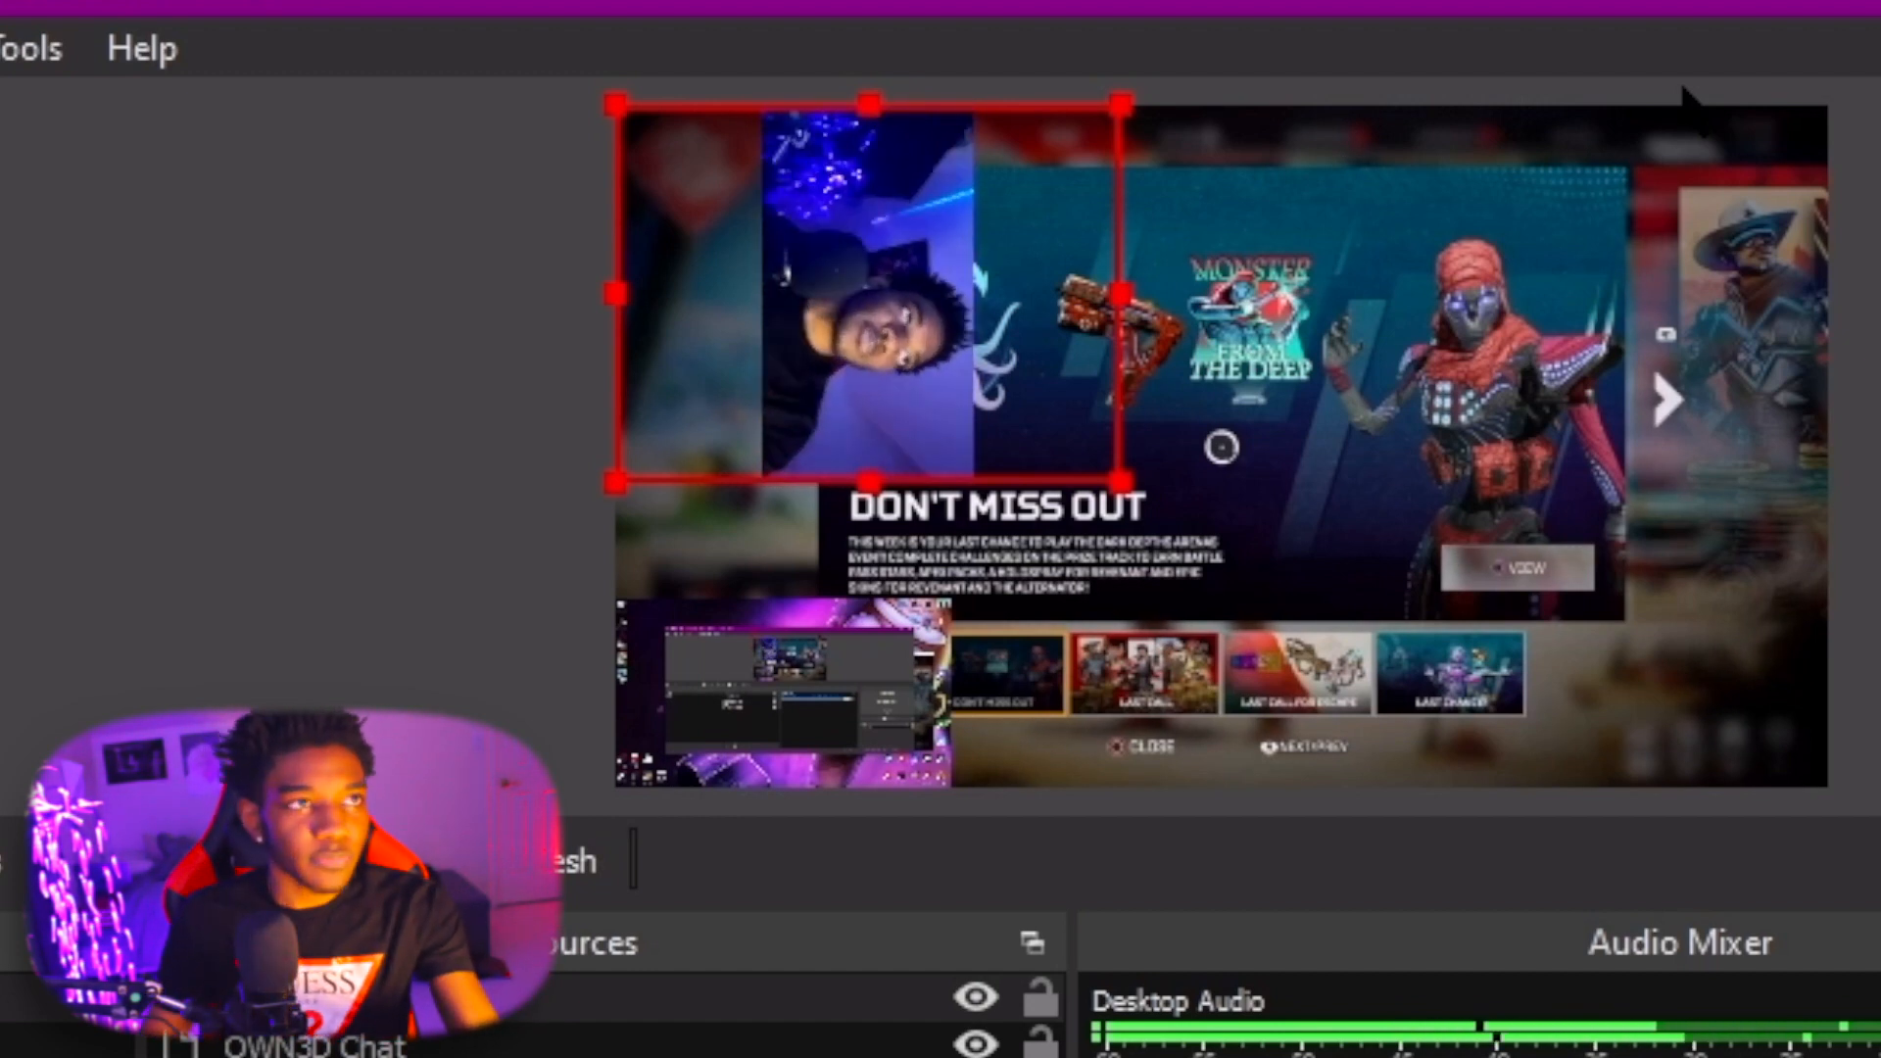
{"action": "left_click_drag", "start_coordinate": [854, 310], "coordinate": [1007, 468]}
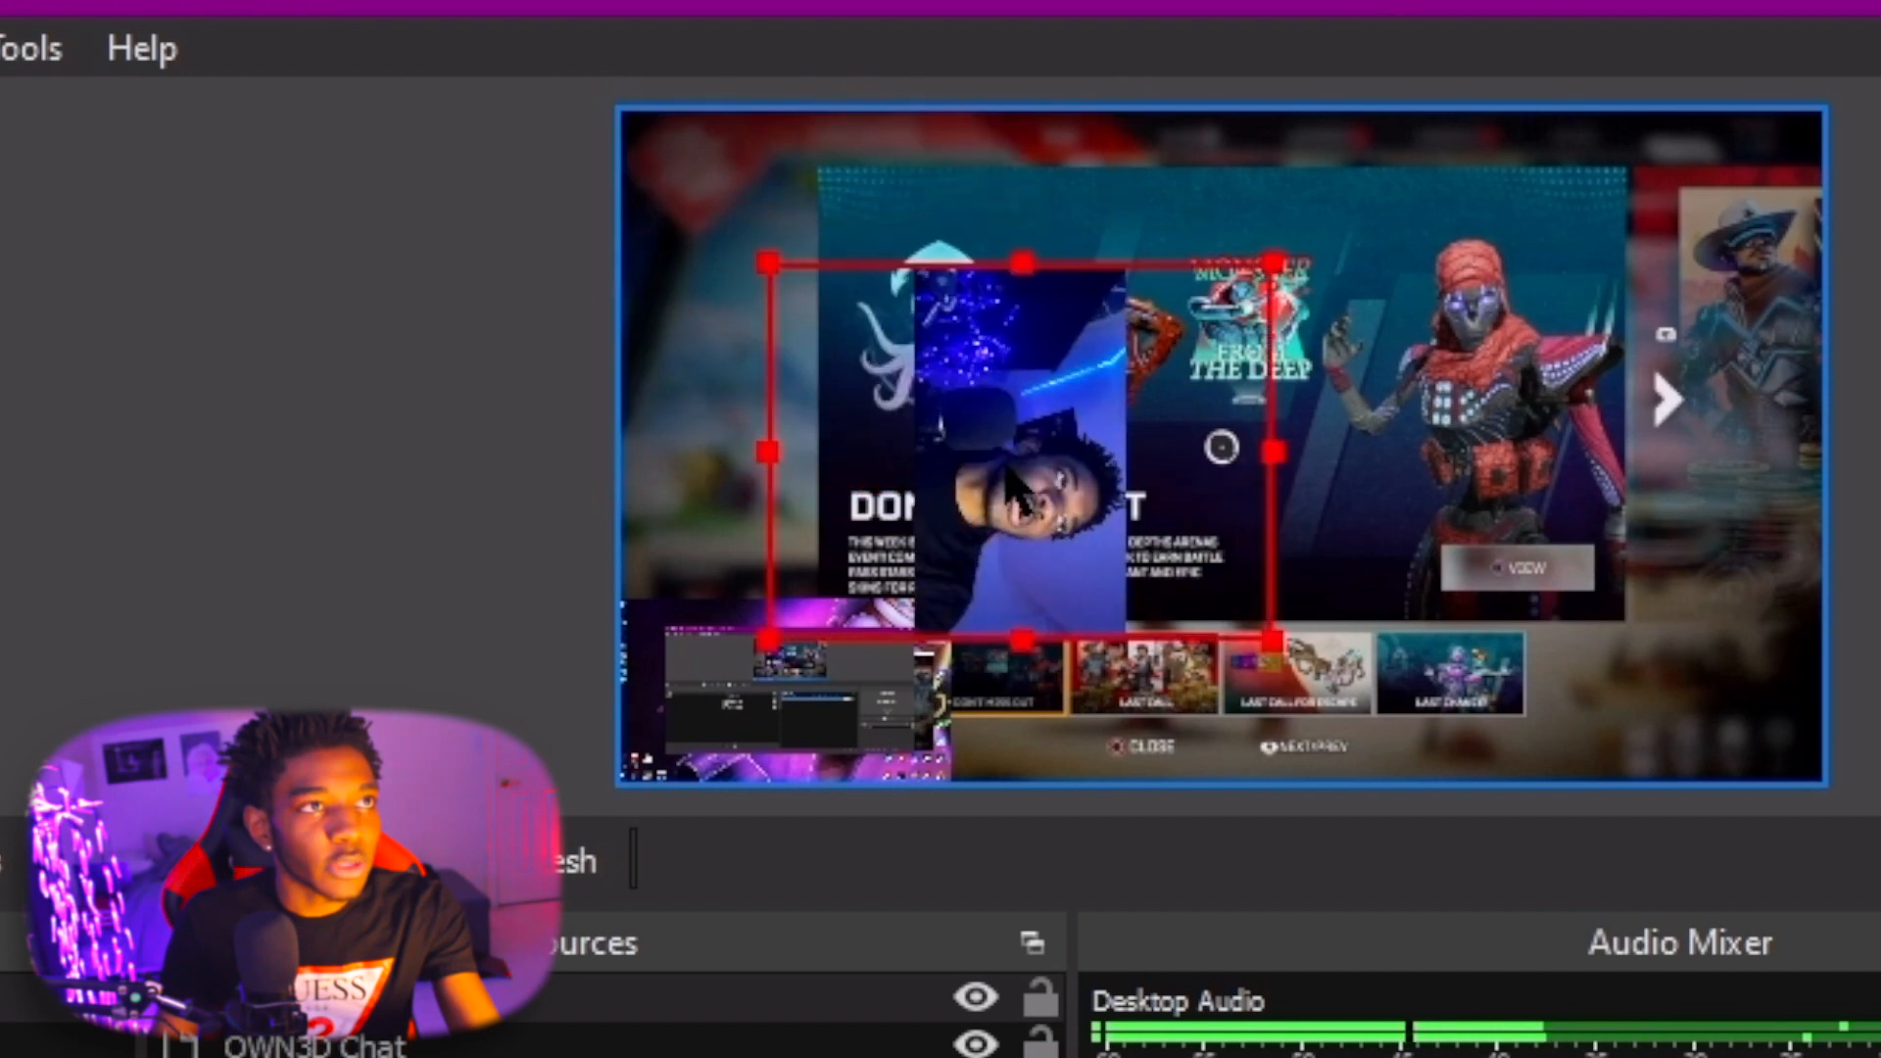
{"action": "right_click", "coordinate": [1007, 468]}
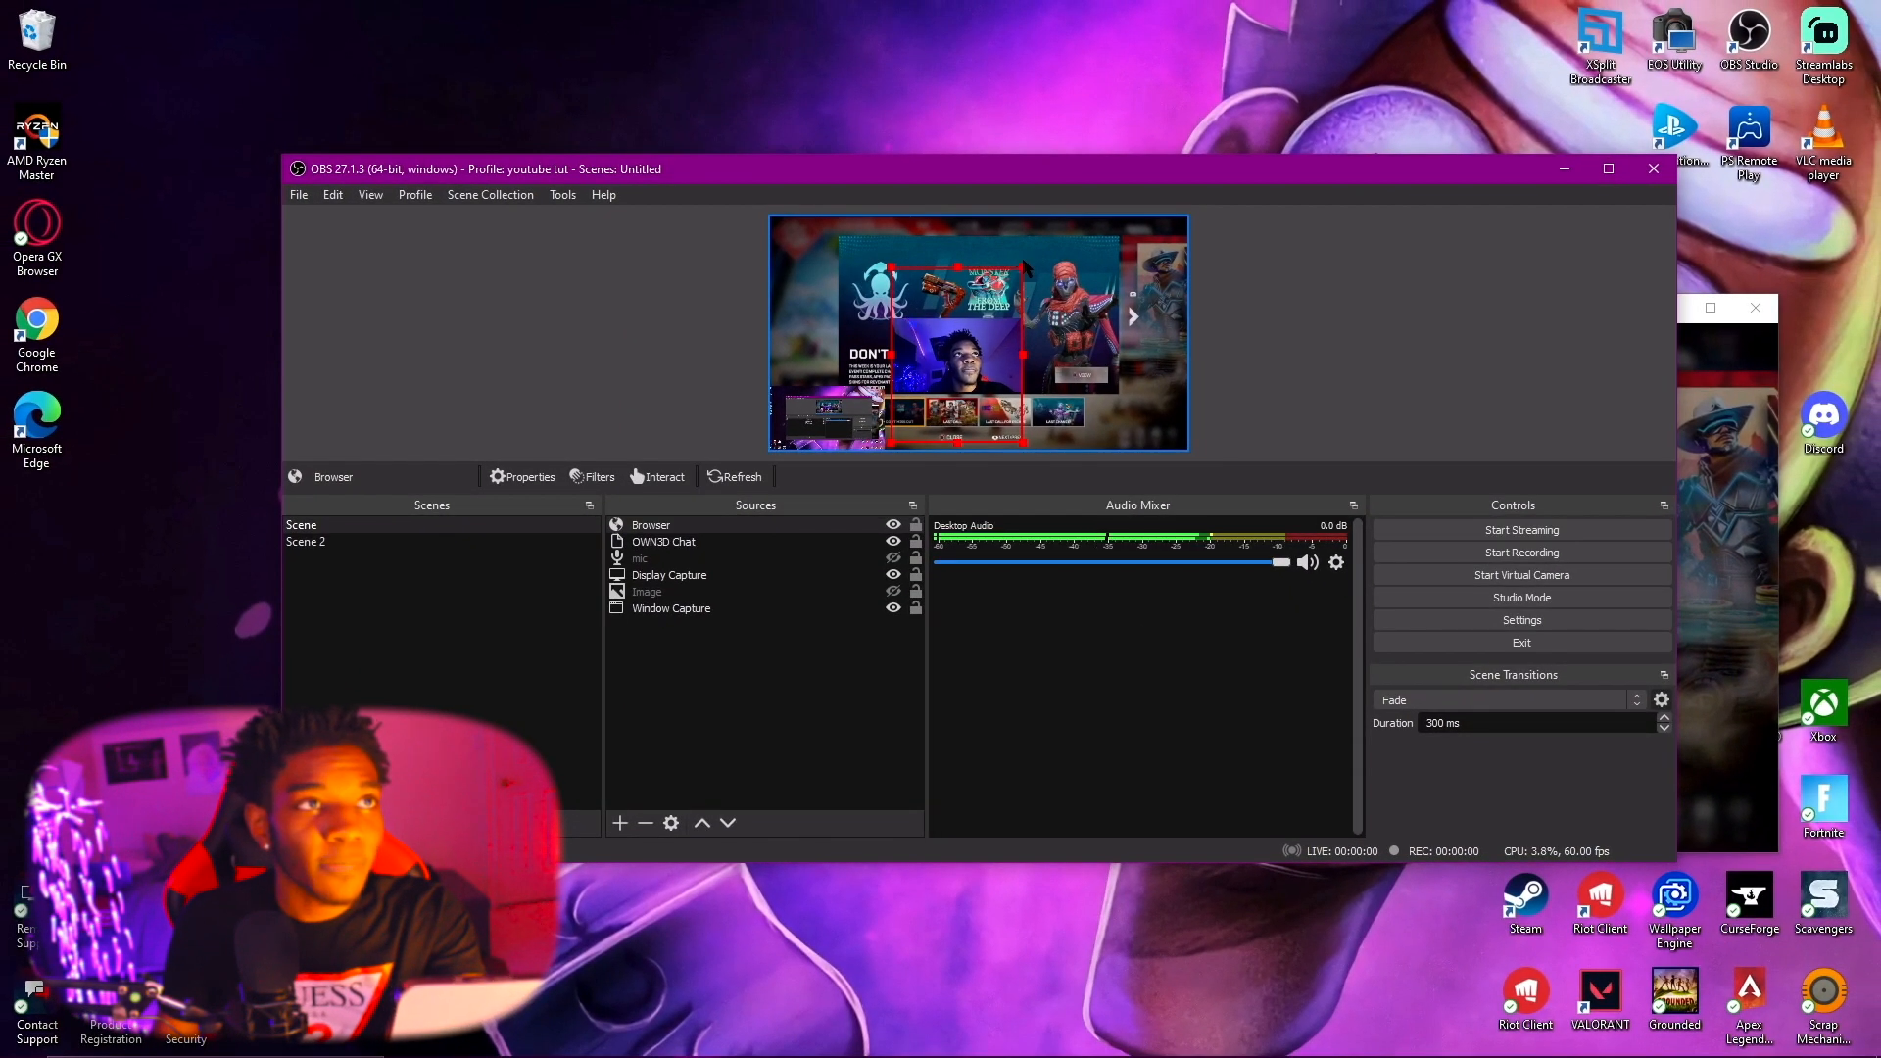
{"action": "left_click_drag", "start_coordinate": [1020, 268], "coordinate": [922, 371]}
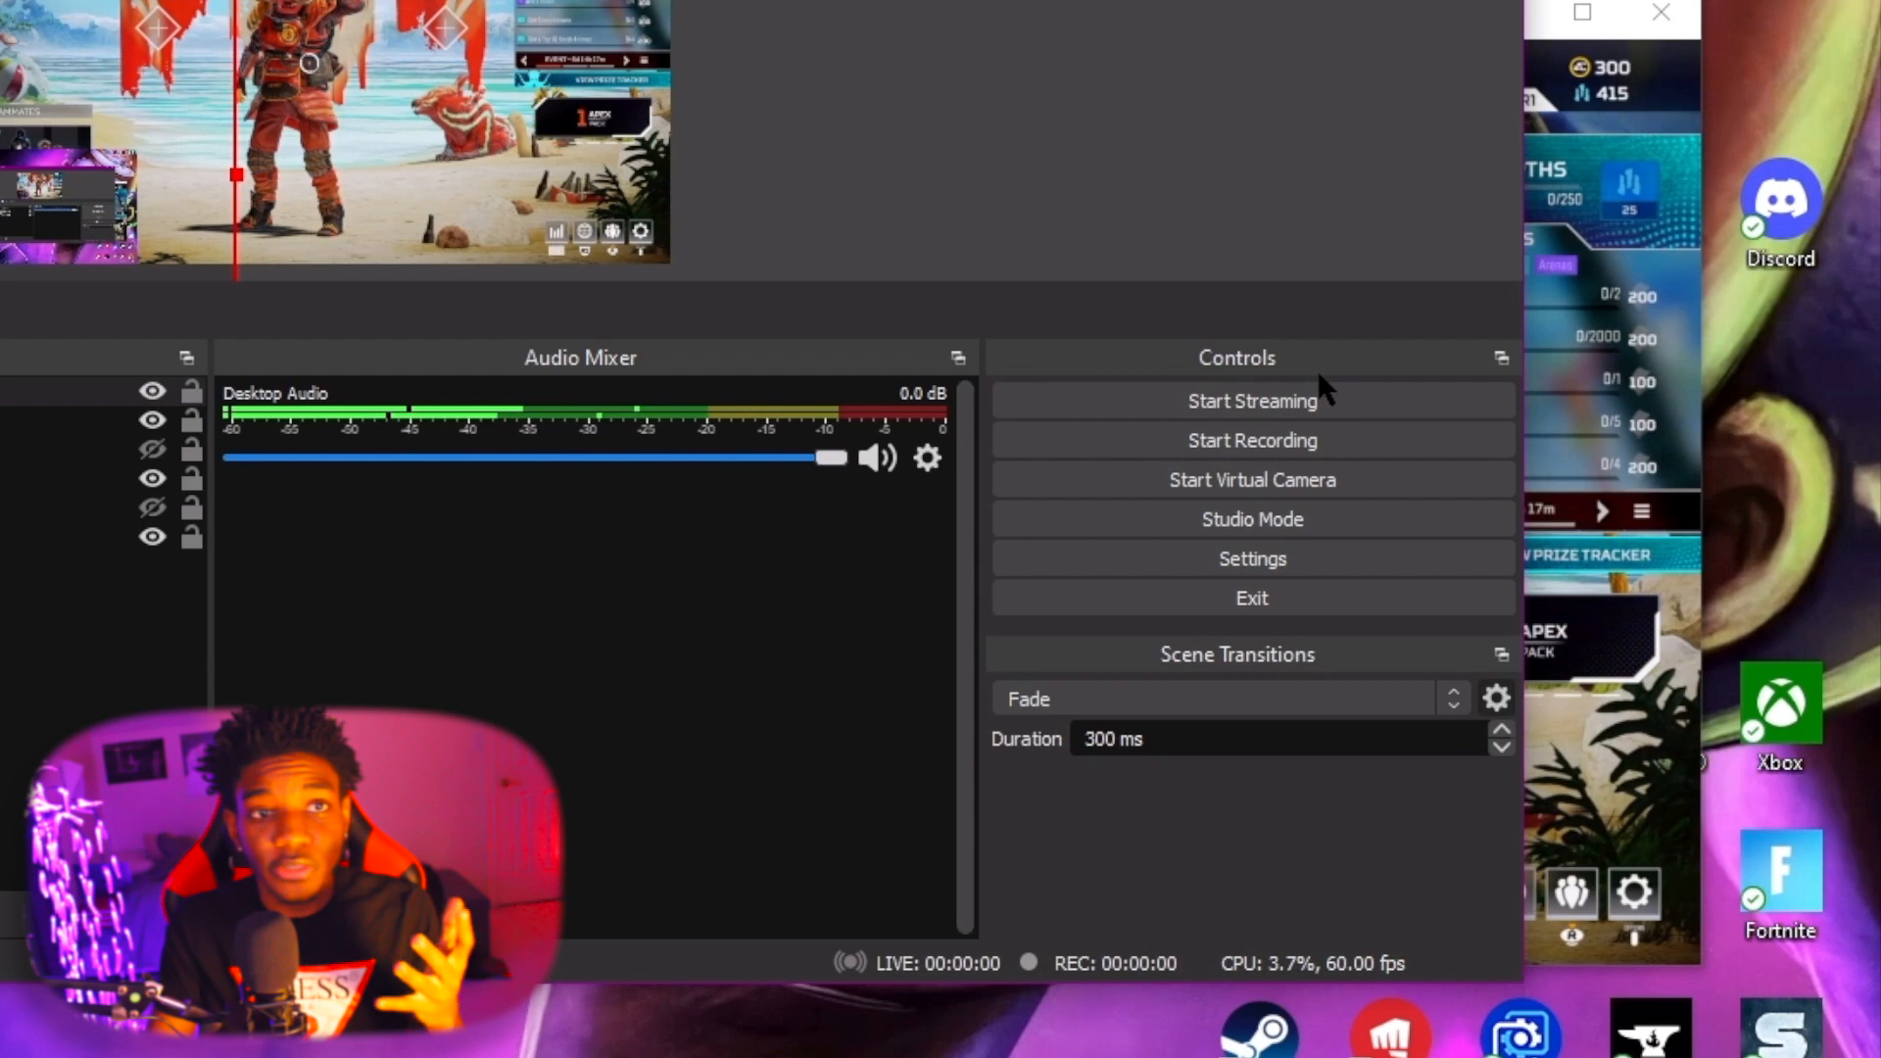
Start a short test stream and stop it.
{"action": "left_click", "coordinate": [1326, 398]}
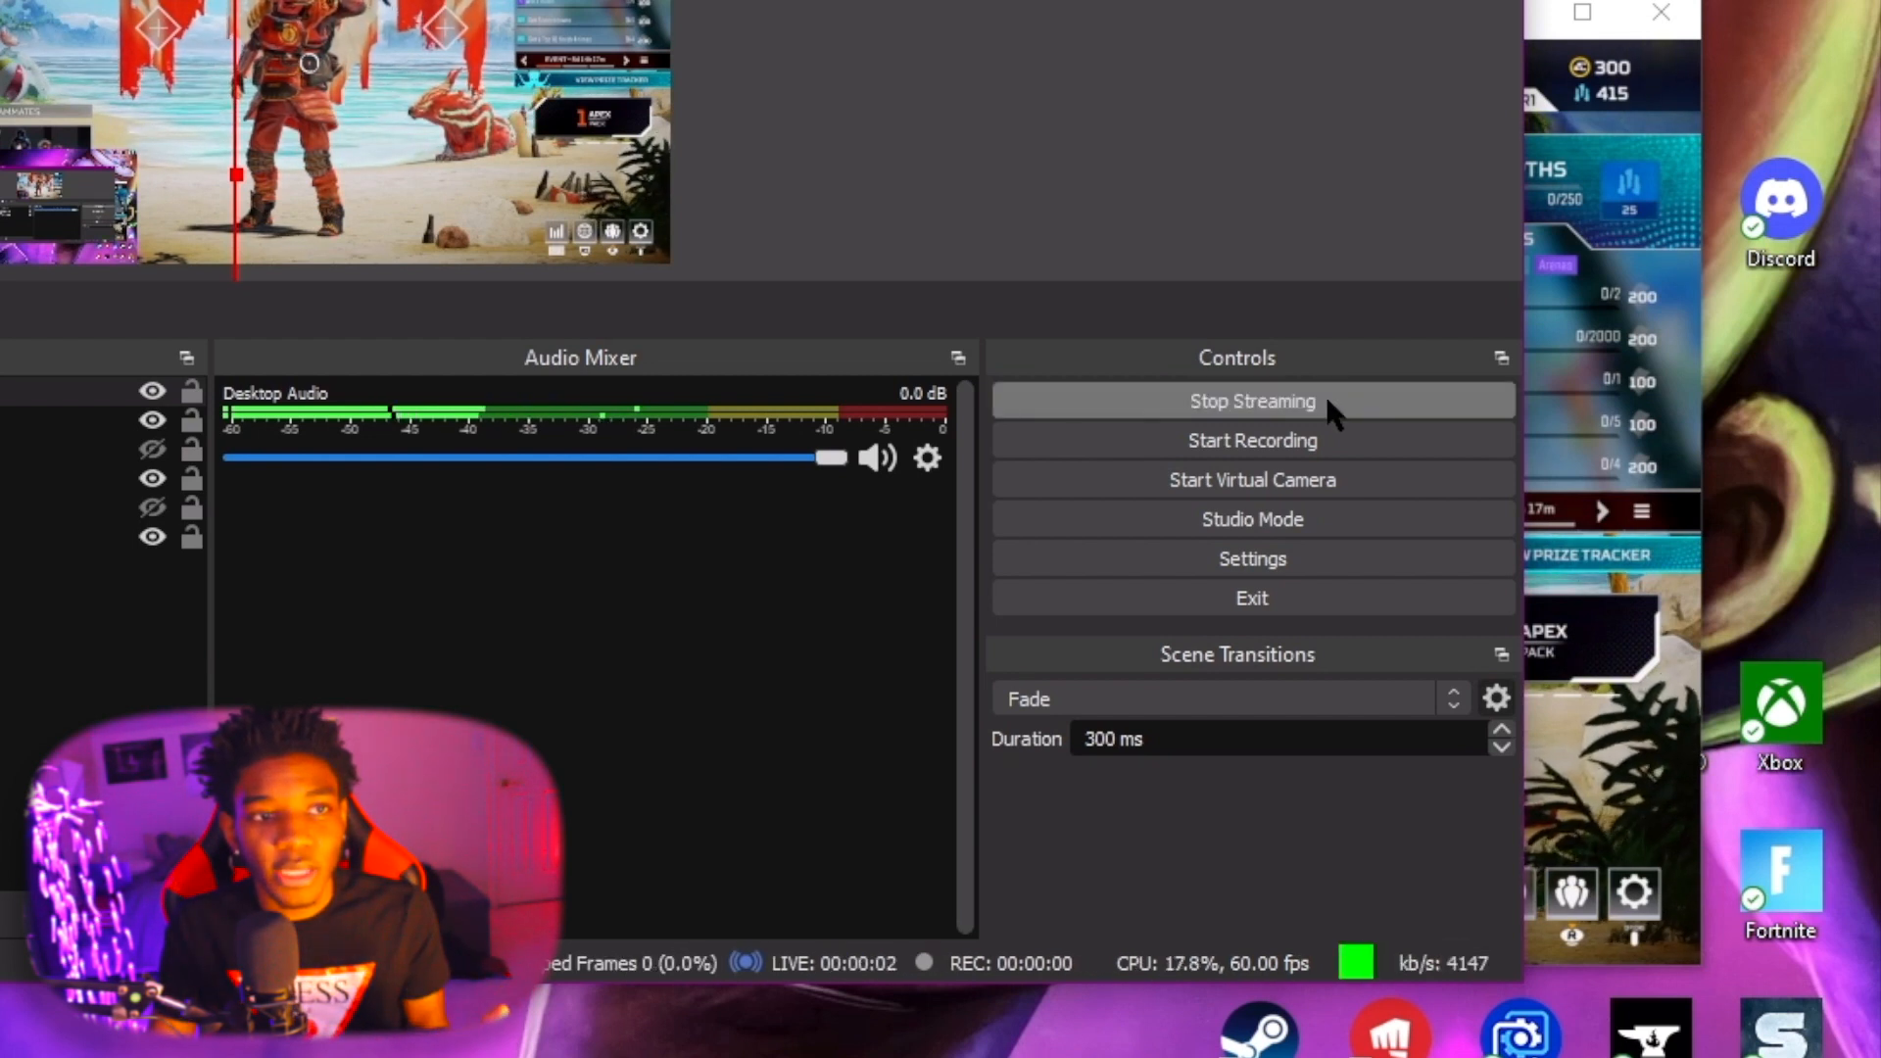
{"action": "left_click", "coordinate": [1325, 396]}
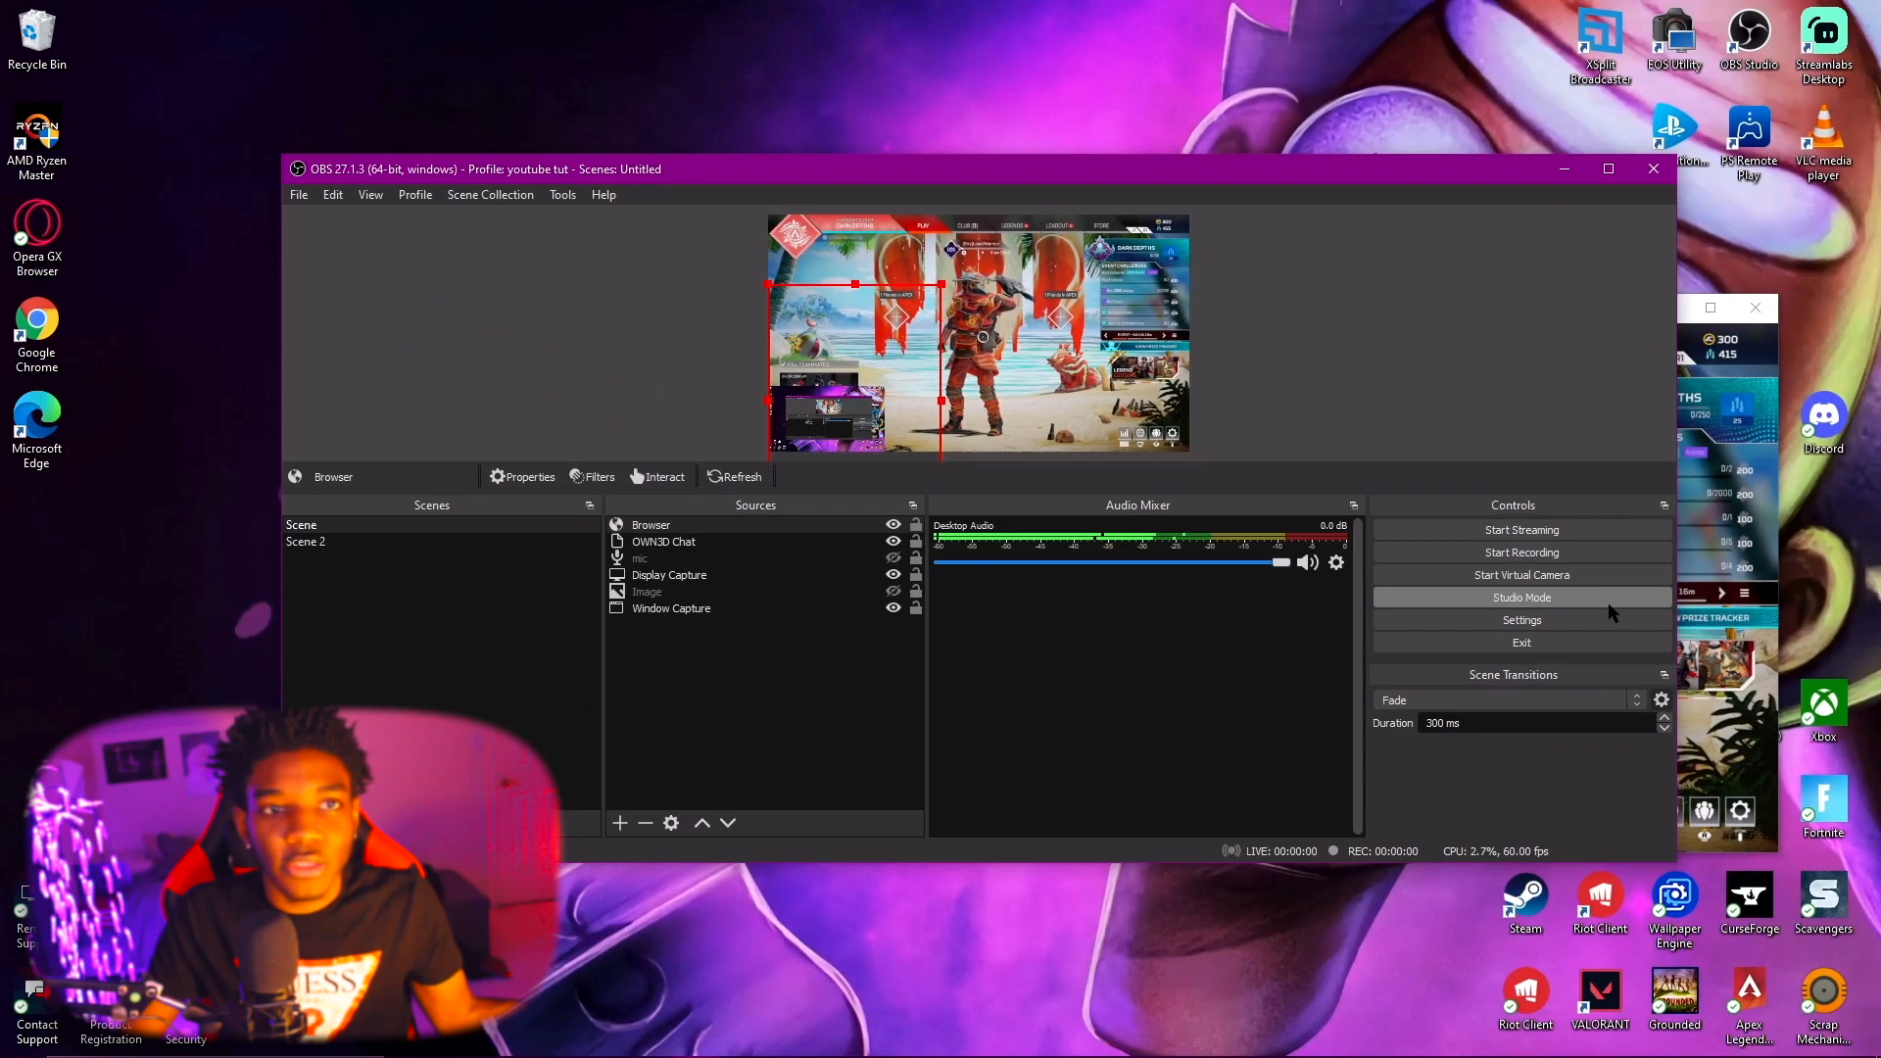
In Studio Mode, enlarge Display Capture over the middle of the preview canvas and transition the preview to the program.
{"action": "left_click", "coordinate": [1440, 537]}
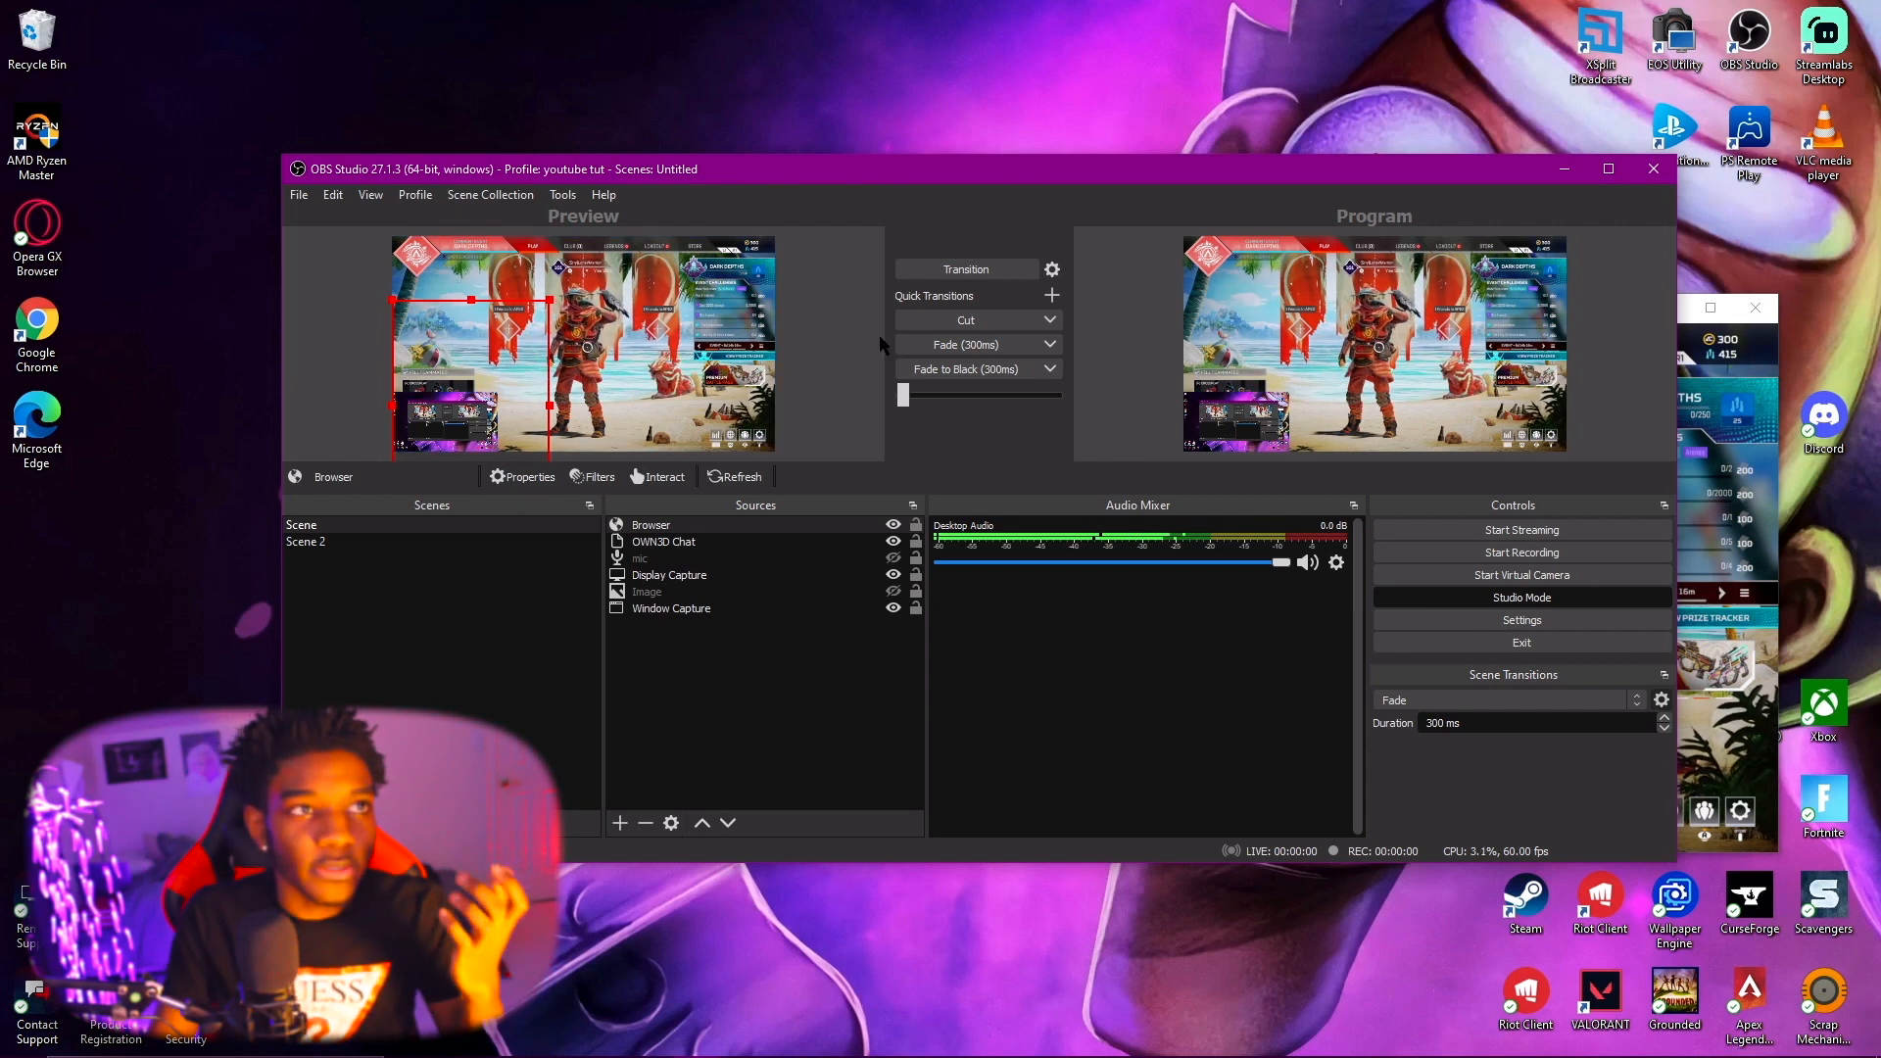
{"action": "left_click_drag", "start_coordinate": [523, 385], "coordinate": [571, 363]}
{"action": "left_click_drag", "start_coordinate": [445, 421], "coordinate": [408, 265]}
{"action": "left_click_drag", "start_coordinate": [510, 324], "coordinate": [575, 346]}
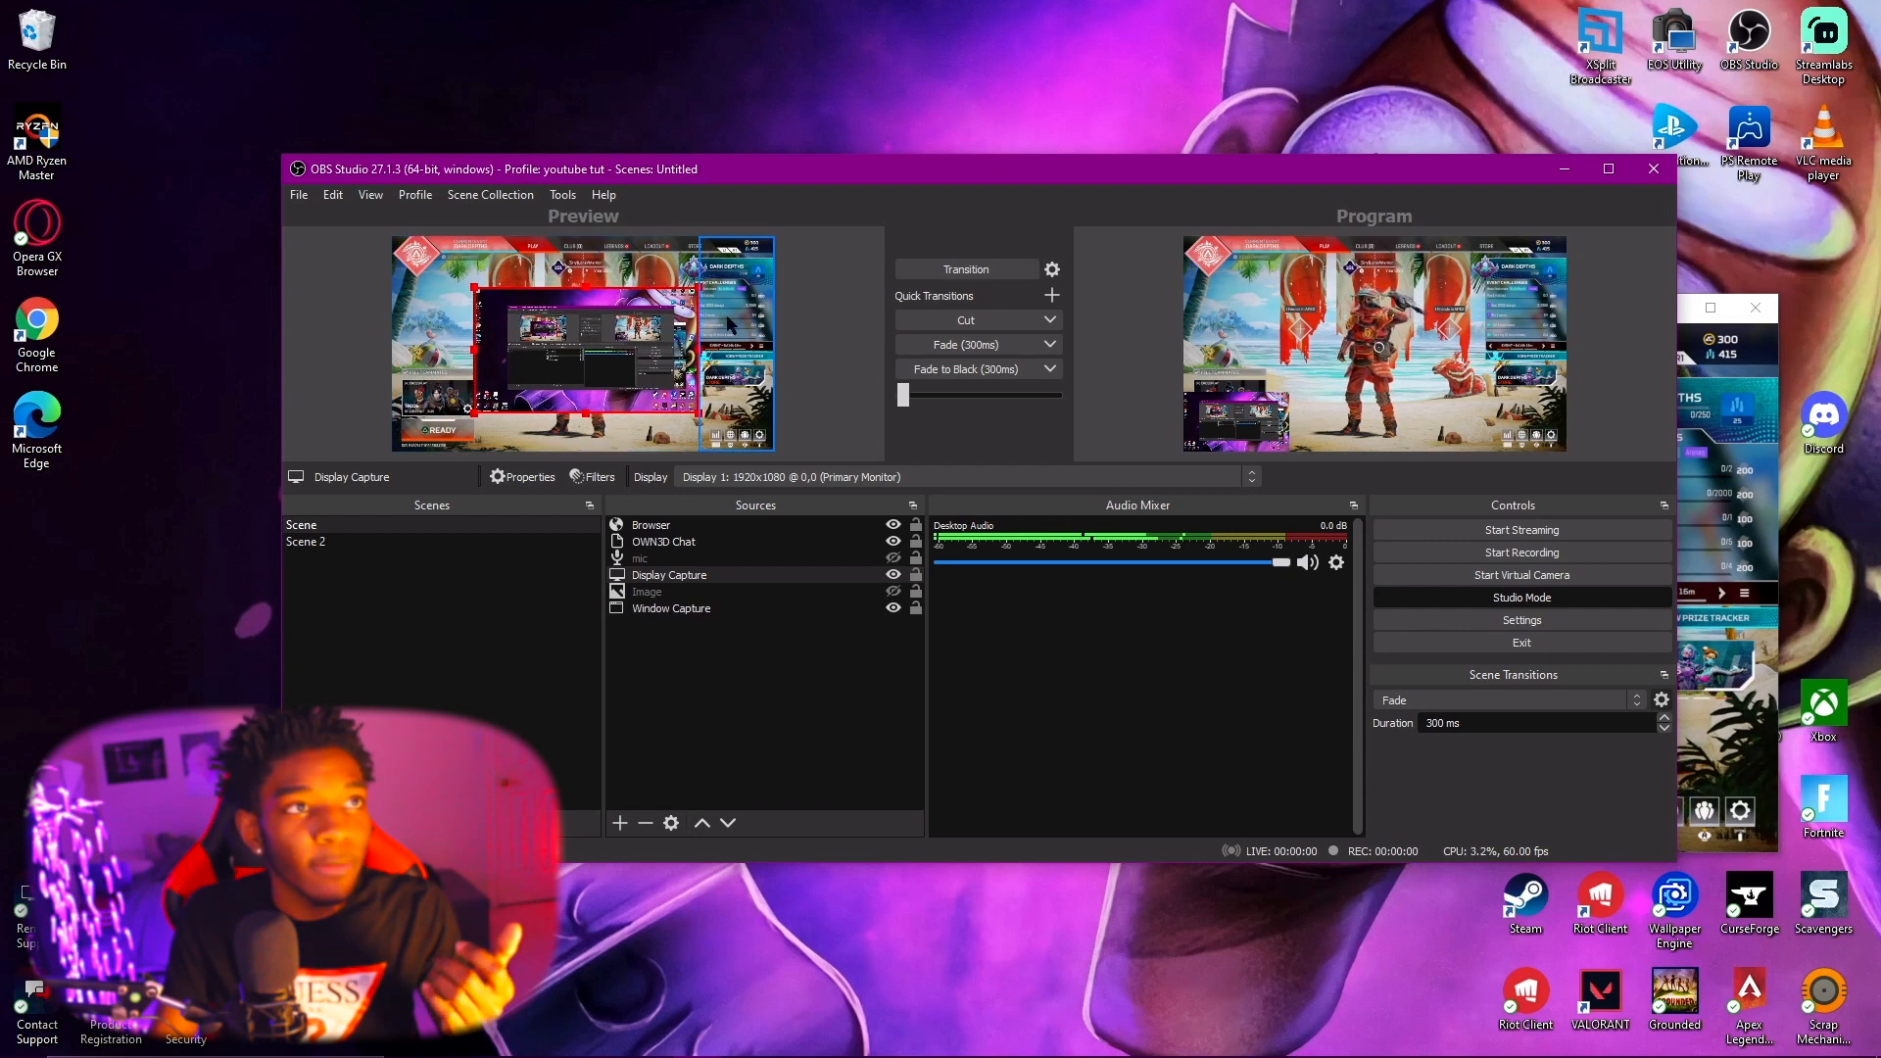
{"action": "left_click", "coordinate": [1004, 279]}
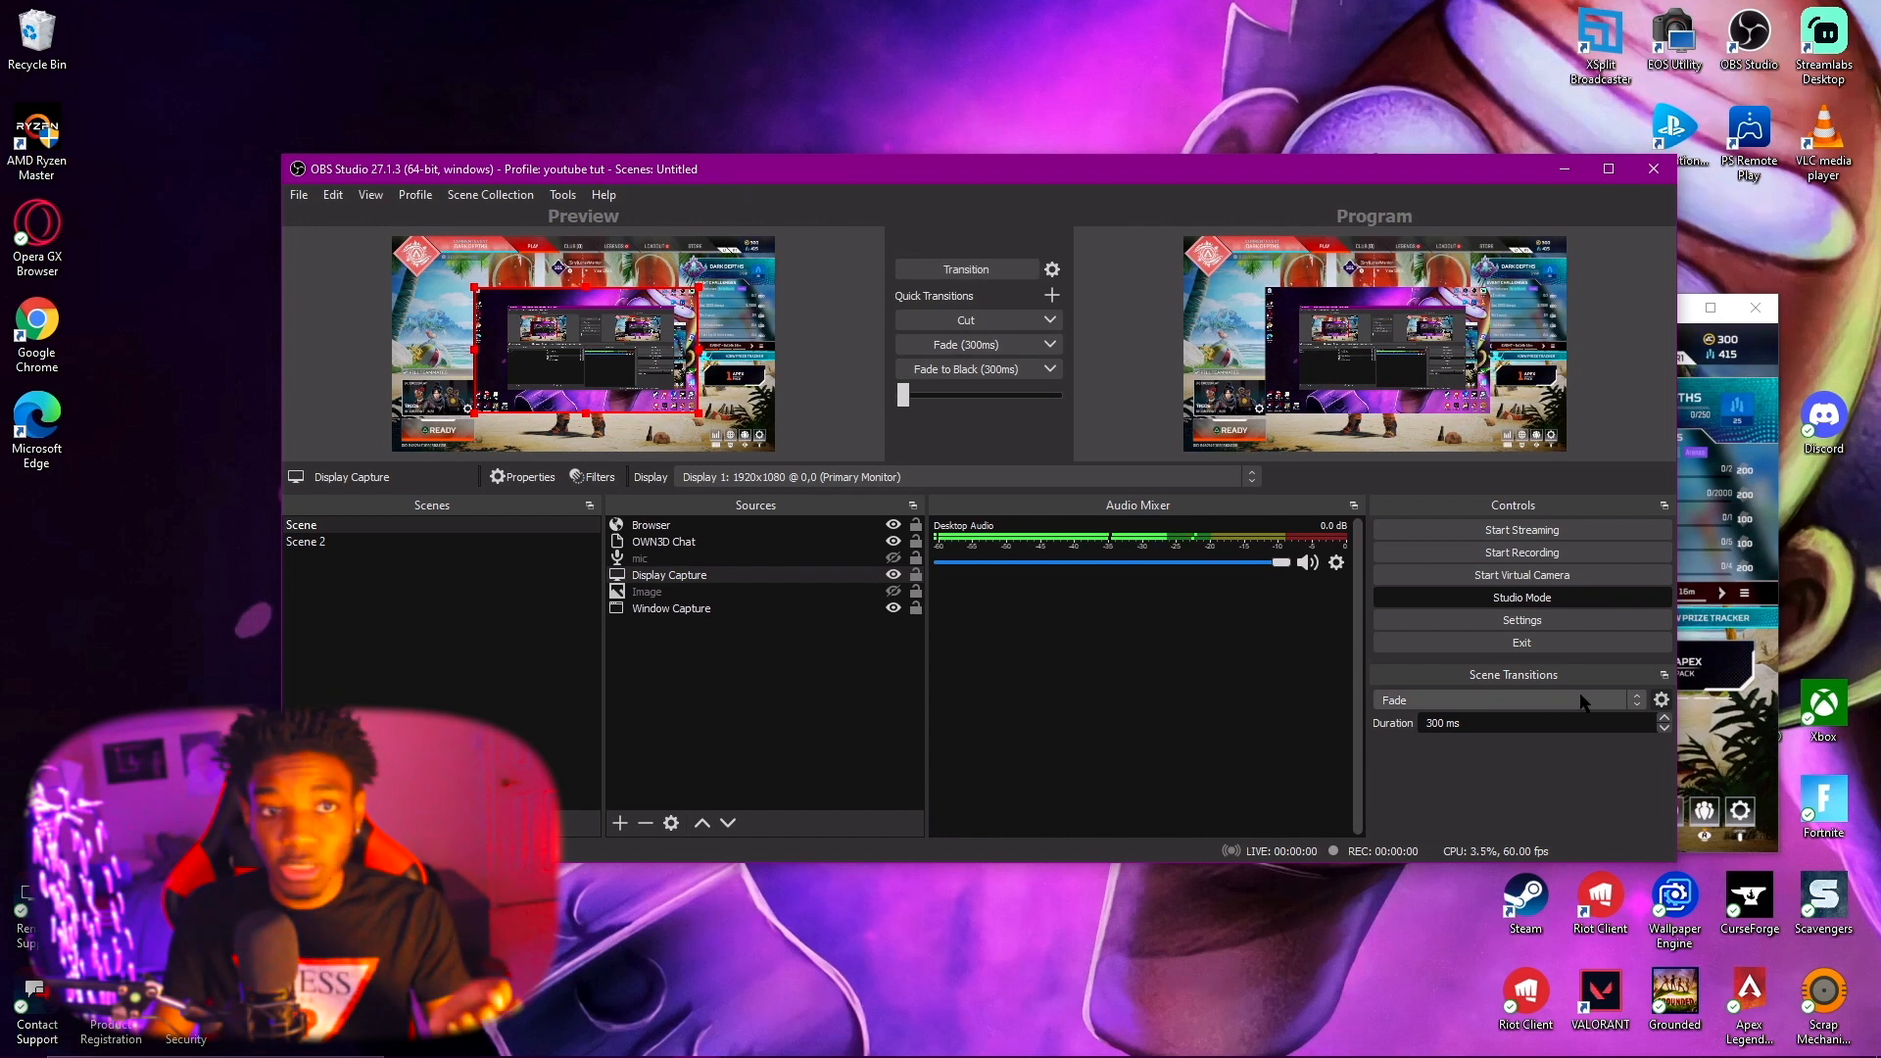
Add a Swipe scene transition under its default name and try it by switching to Scene 2 and back with Studio Mode off.
{"action": "left_click", "coordinate": [1583, 701]}
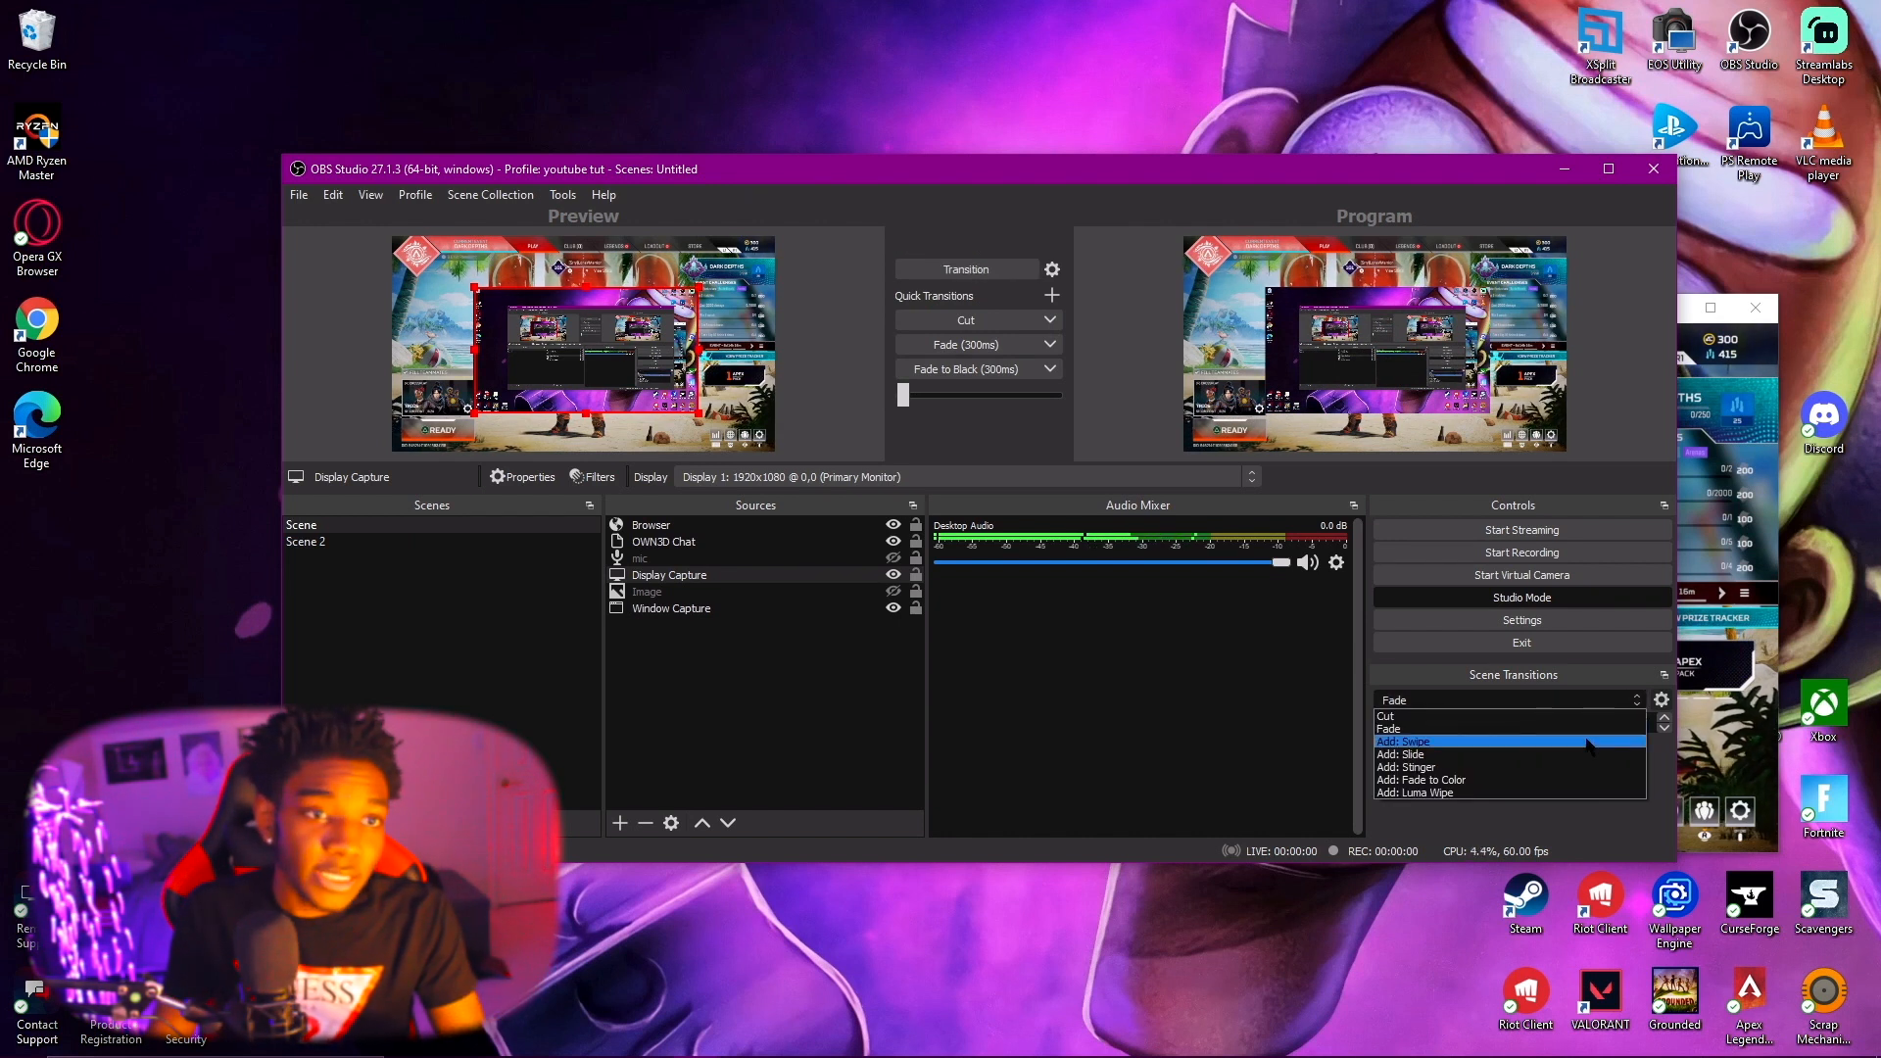
{"action": "left_click", "coordinate": [1588, 741]}
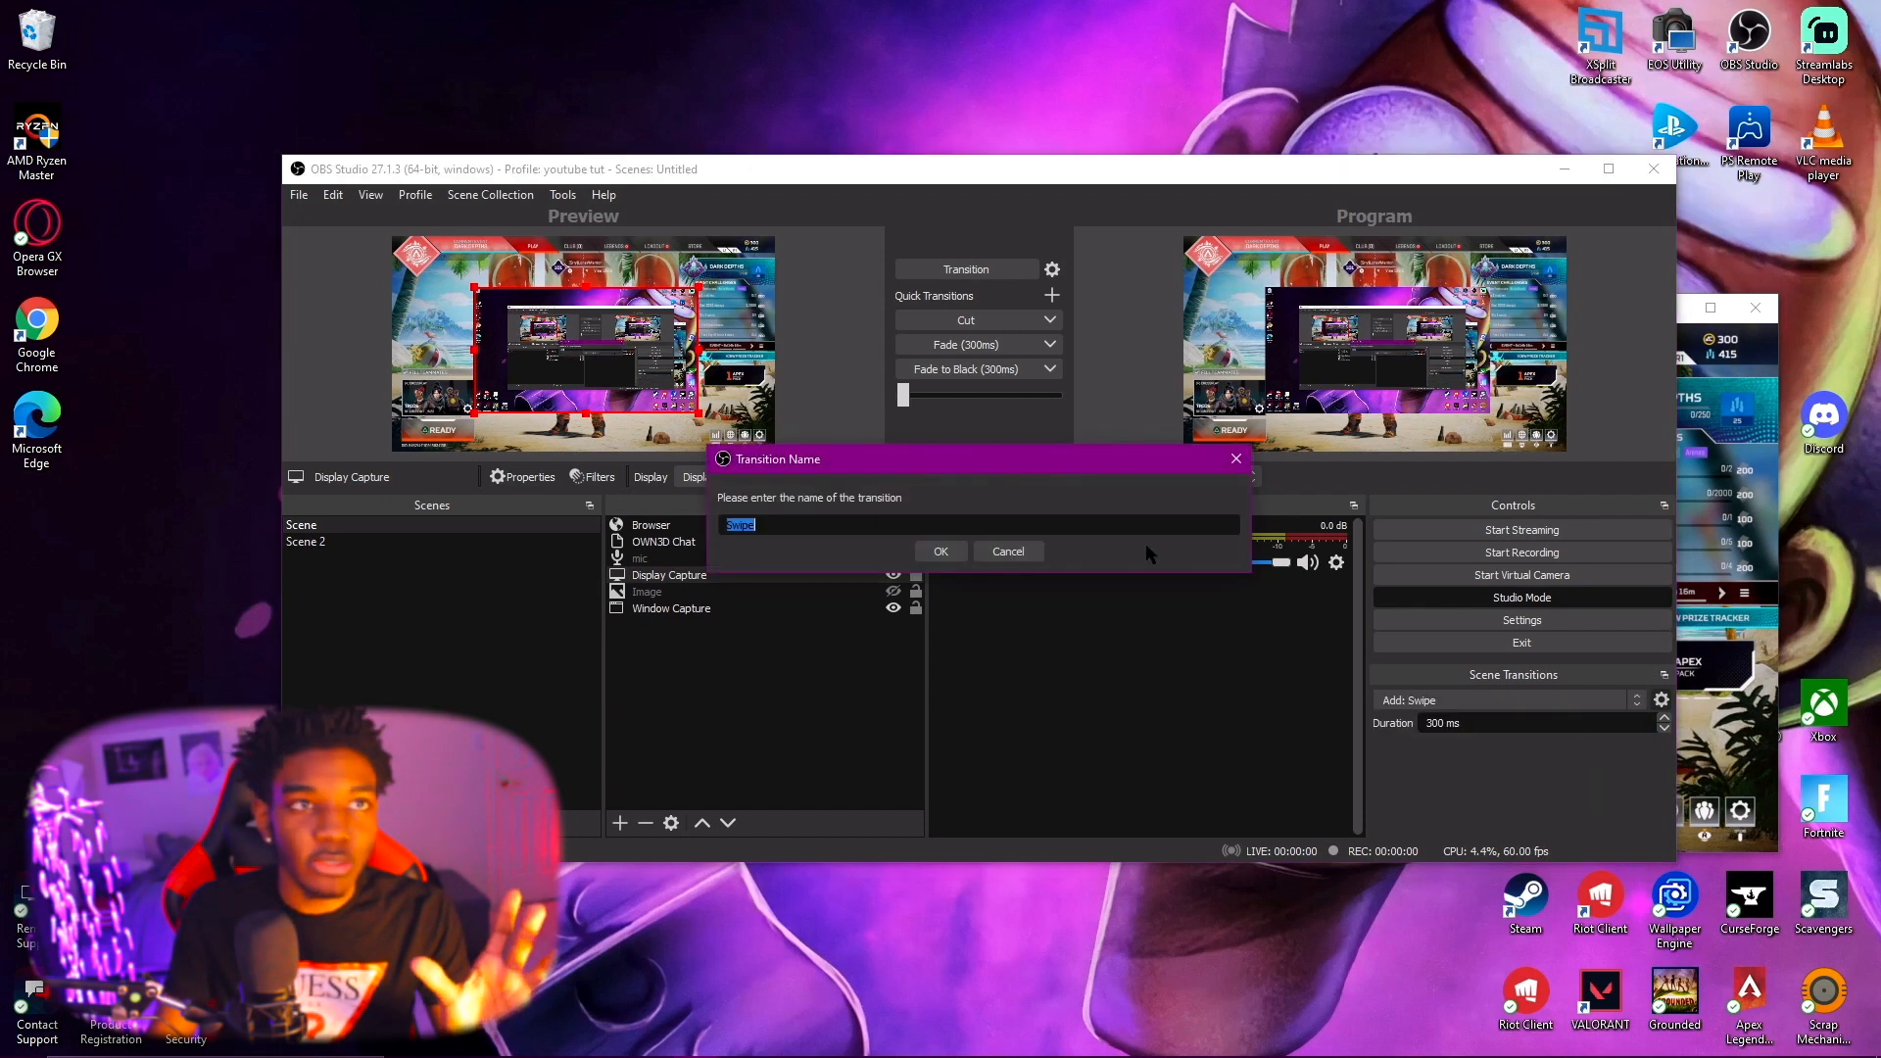
{"action": "left_click", "coordinate": [1010, 553]}
{"action": "left_click", "coordinate": [516, 542]}
{"action": "left_click", "coordinate": [519, 526]}
Add a Fade to Color scene transition with its default name, black #000000 color and 50% peak color point.
{"action": "left_click", "coordinate": [1541, 701]}
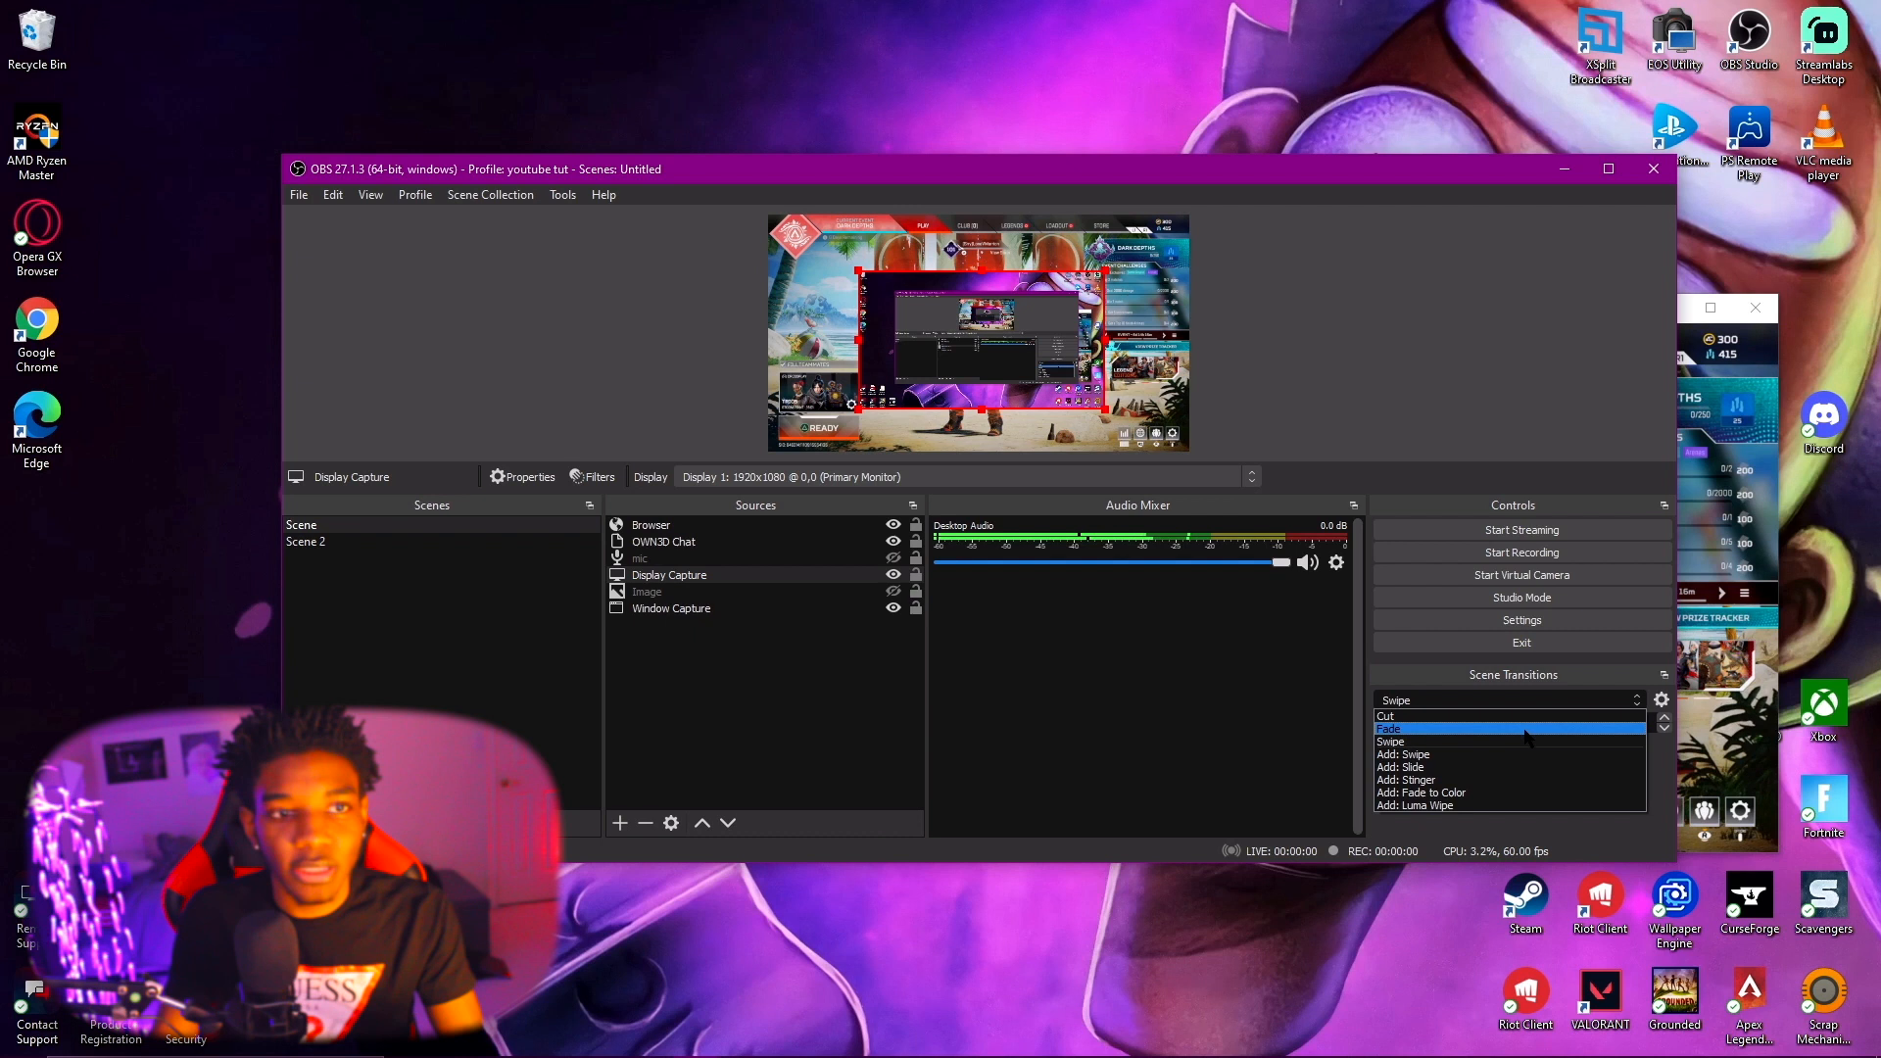
{"action": "left_click", "coordinate": [1527, 795]}
{"action": "left_click", "coordinate": [942, 550]}
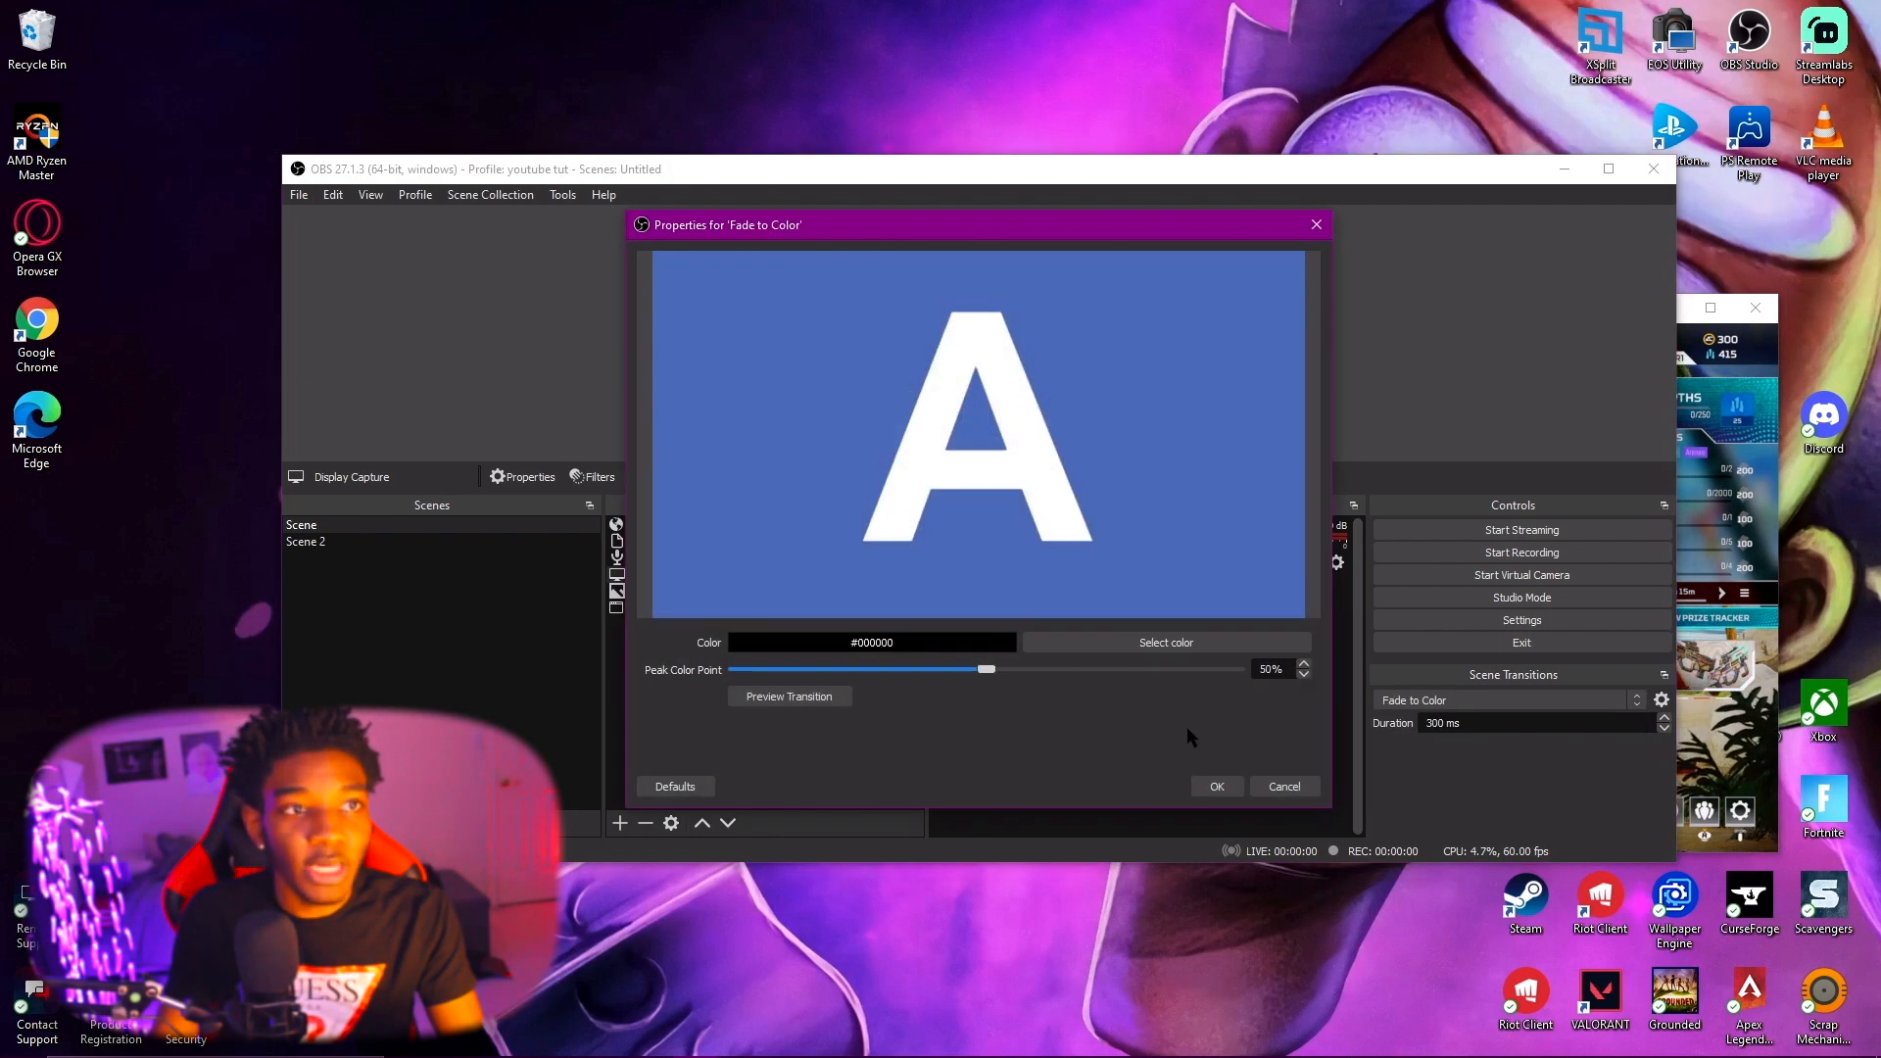
{"action": "left_click", "coordinate": [1175, 643]}
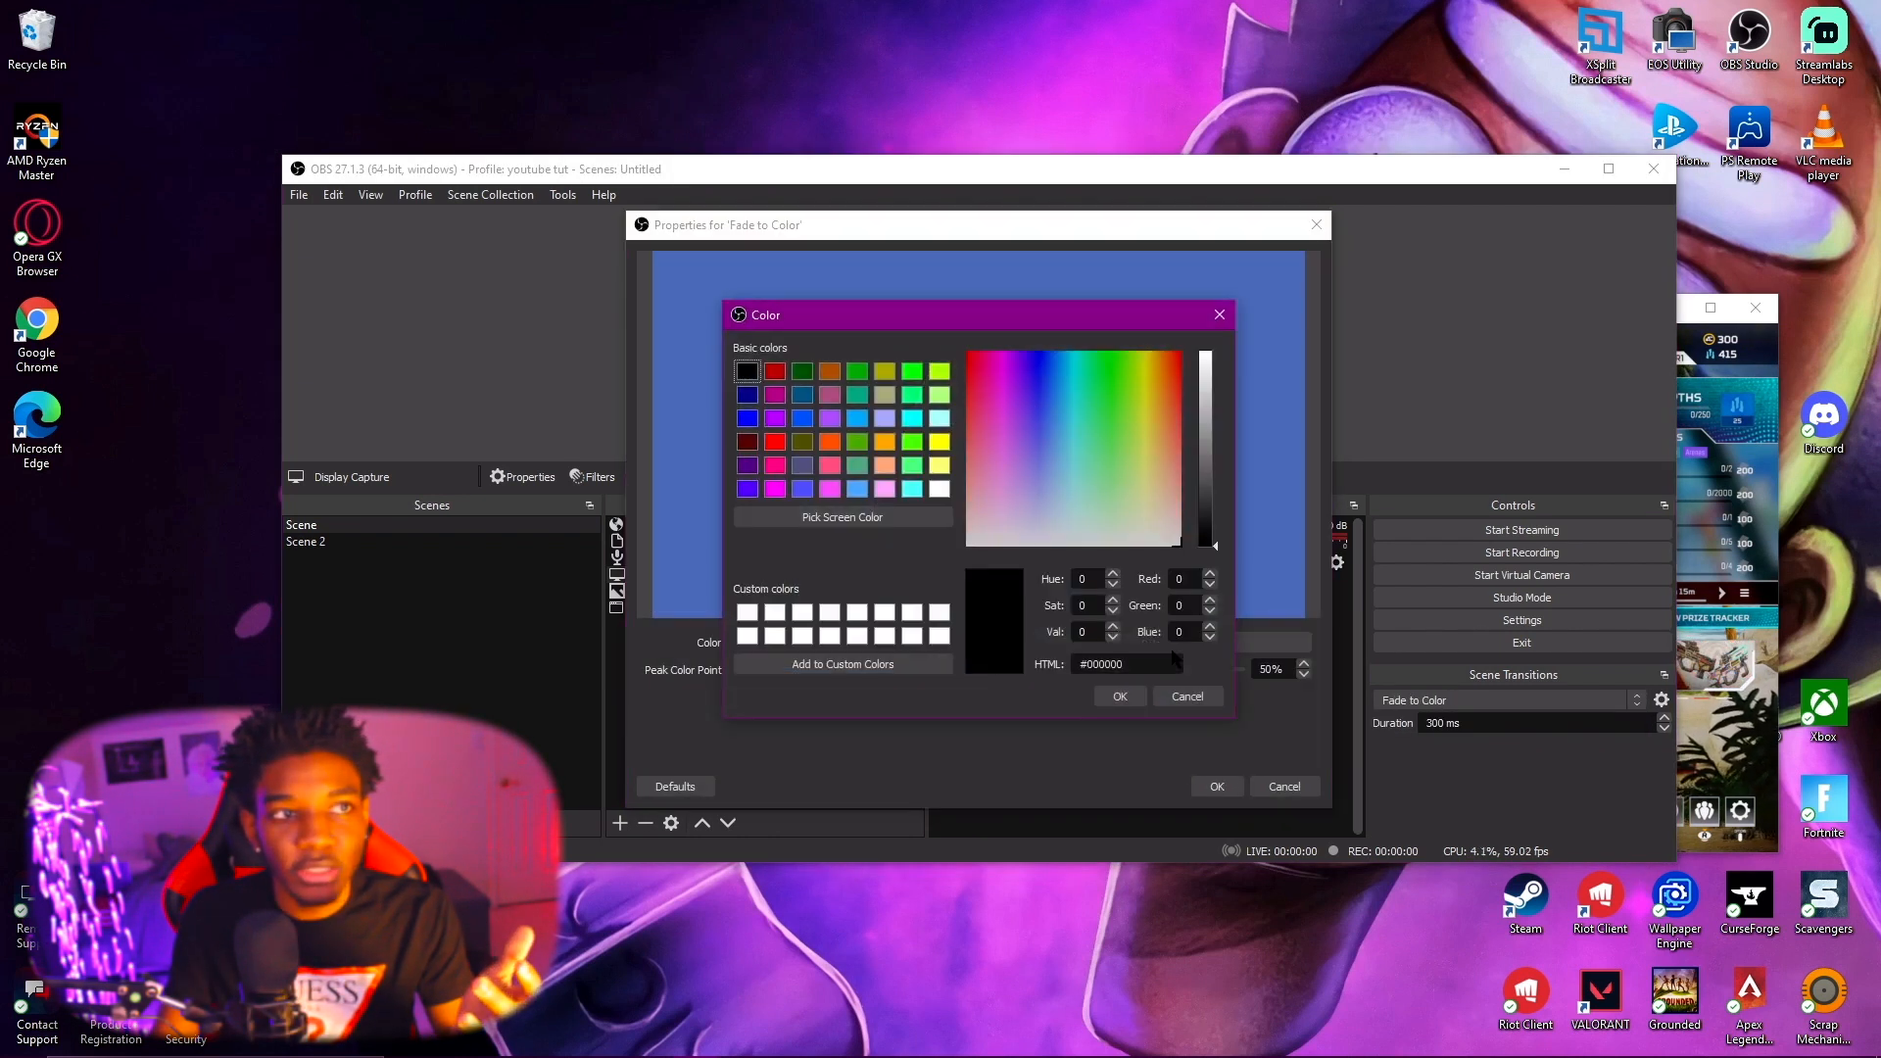
{"action": "left_click", "coordinate": [1220, 315]}
{"action": "left_click", "coordinate": [1217, 786]}
Preview the Fade to Color transition by switching repeatedly between Scene 2 and Scene.
{"action": "left_click", "coordinate": [483, 542]}
{"action": "left_click", "coordinate": [483, 528]}
{"action": "left_click", "coordinate": [485, 542]}
{"action": "left_click", "coordinate": [490, 527]}
{"action": "left_click", "coordinate": [499, 543]}
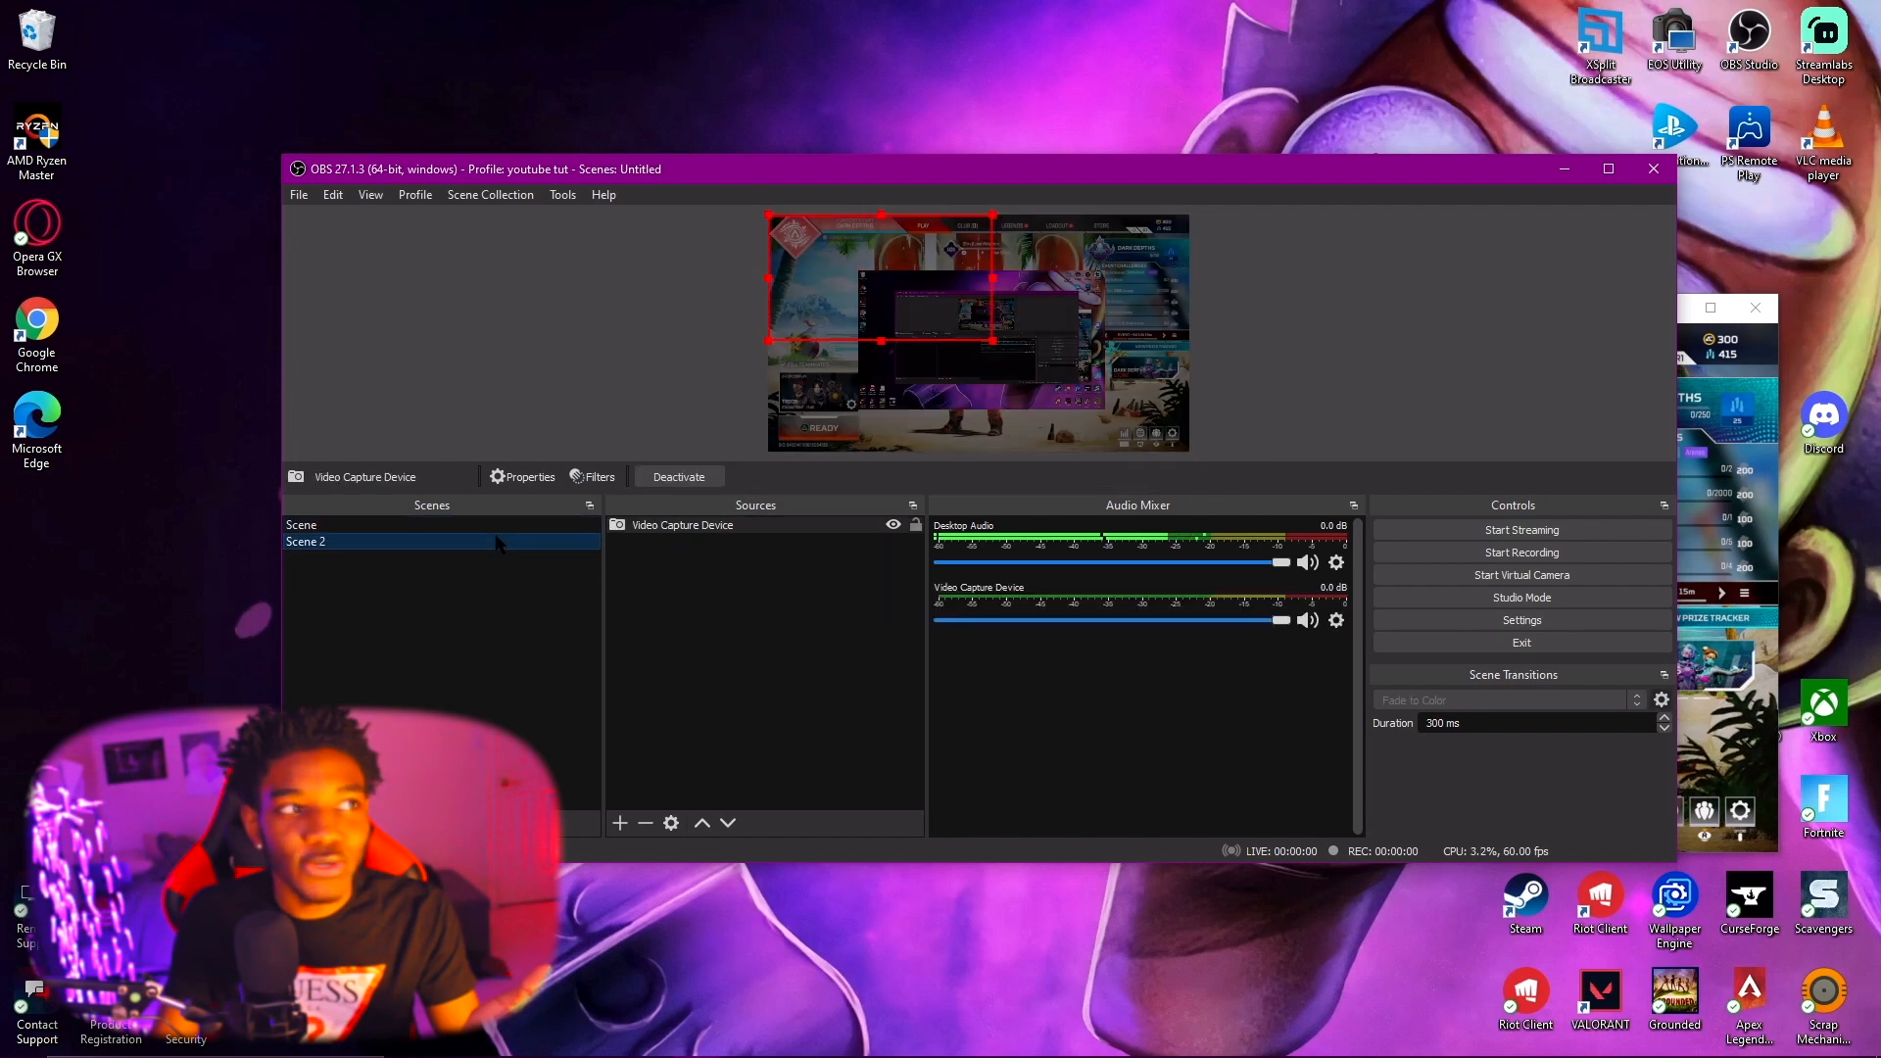
{"action": "left_click", "coordinate": [508, 526]}
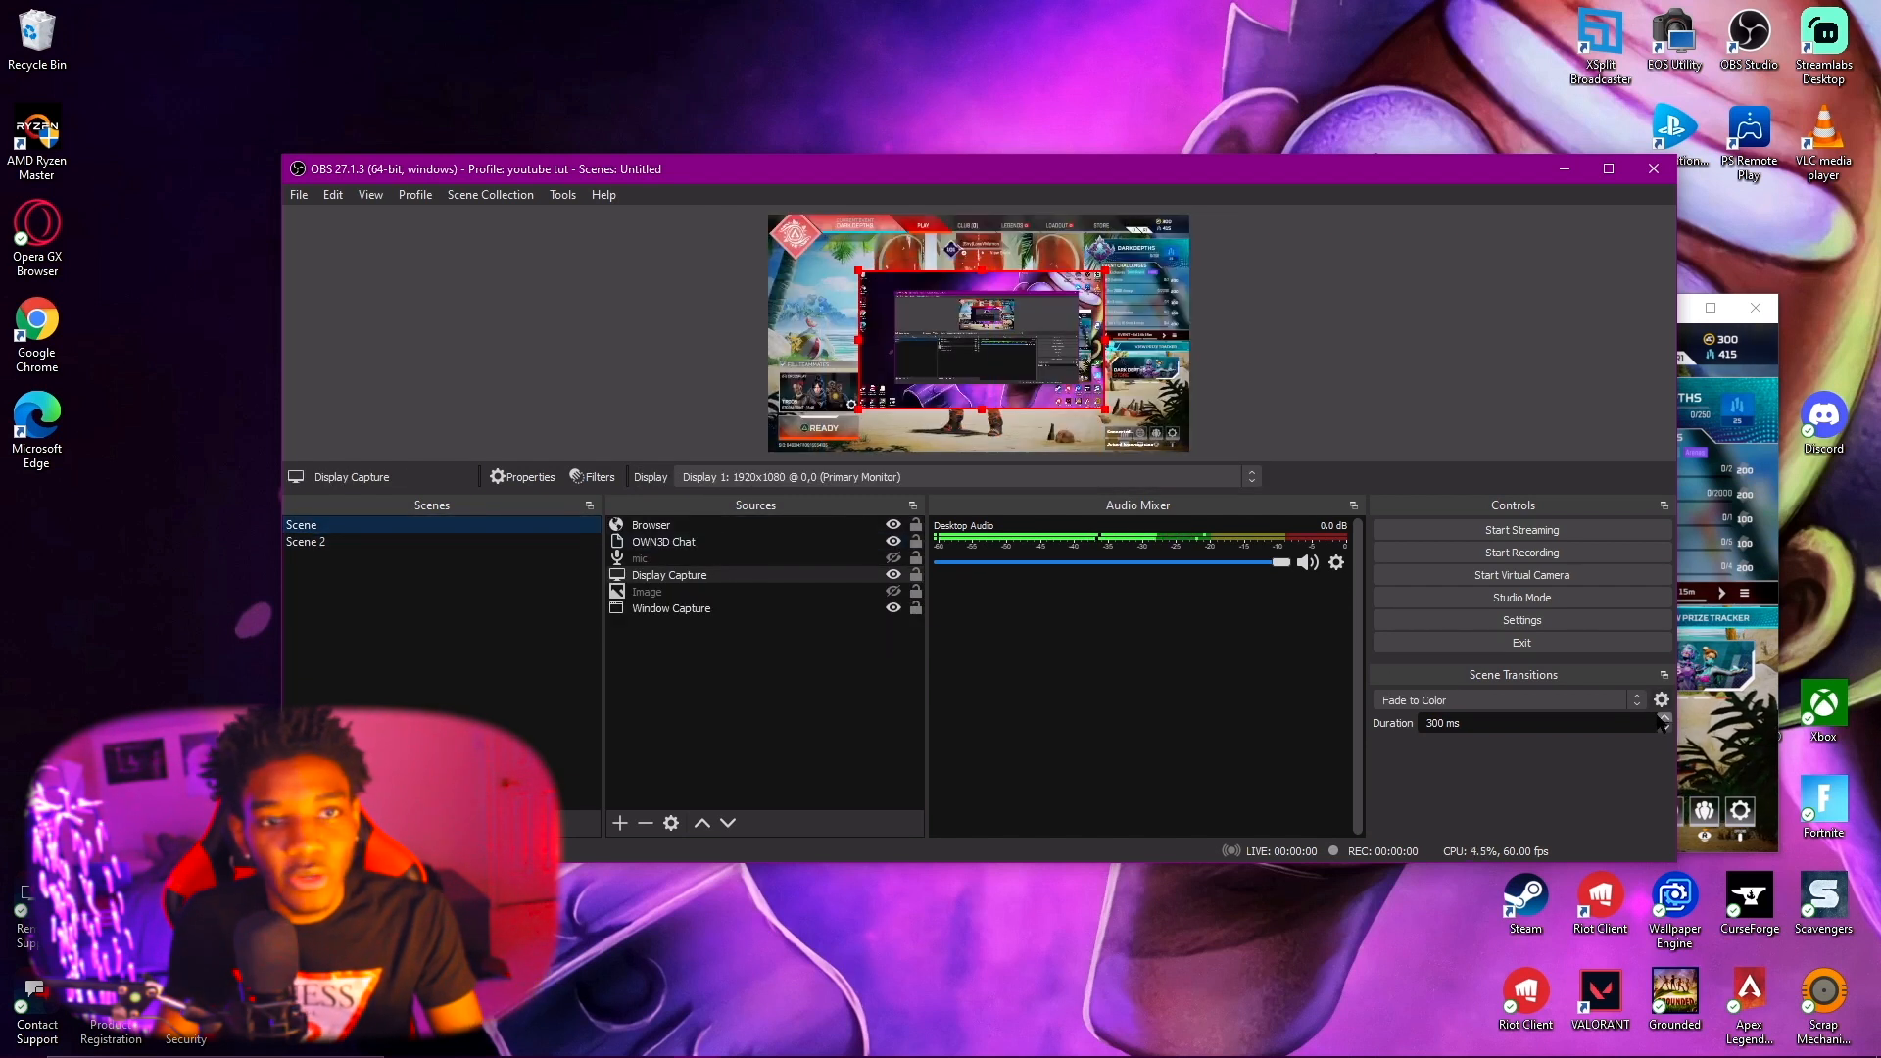
Set the transition duration to 950 ms and test it by switching to Scene 2 and back.
{"action": "scroll", "coordinate": [1662, 722], "scroll_direction": "up", "scroll_amount": 3}
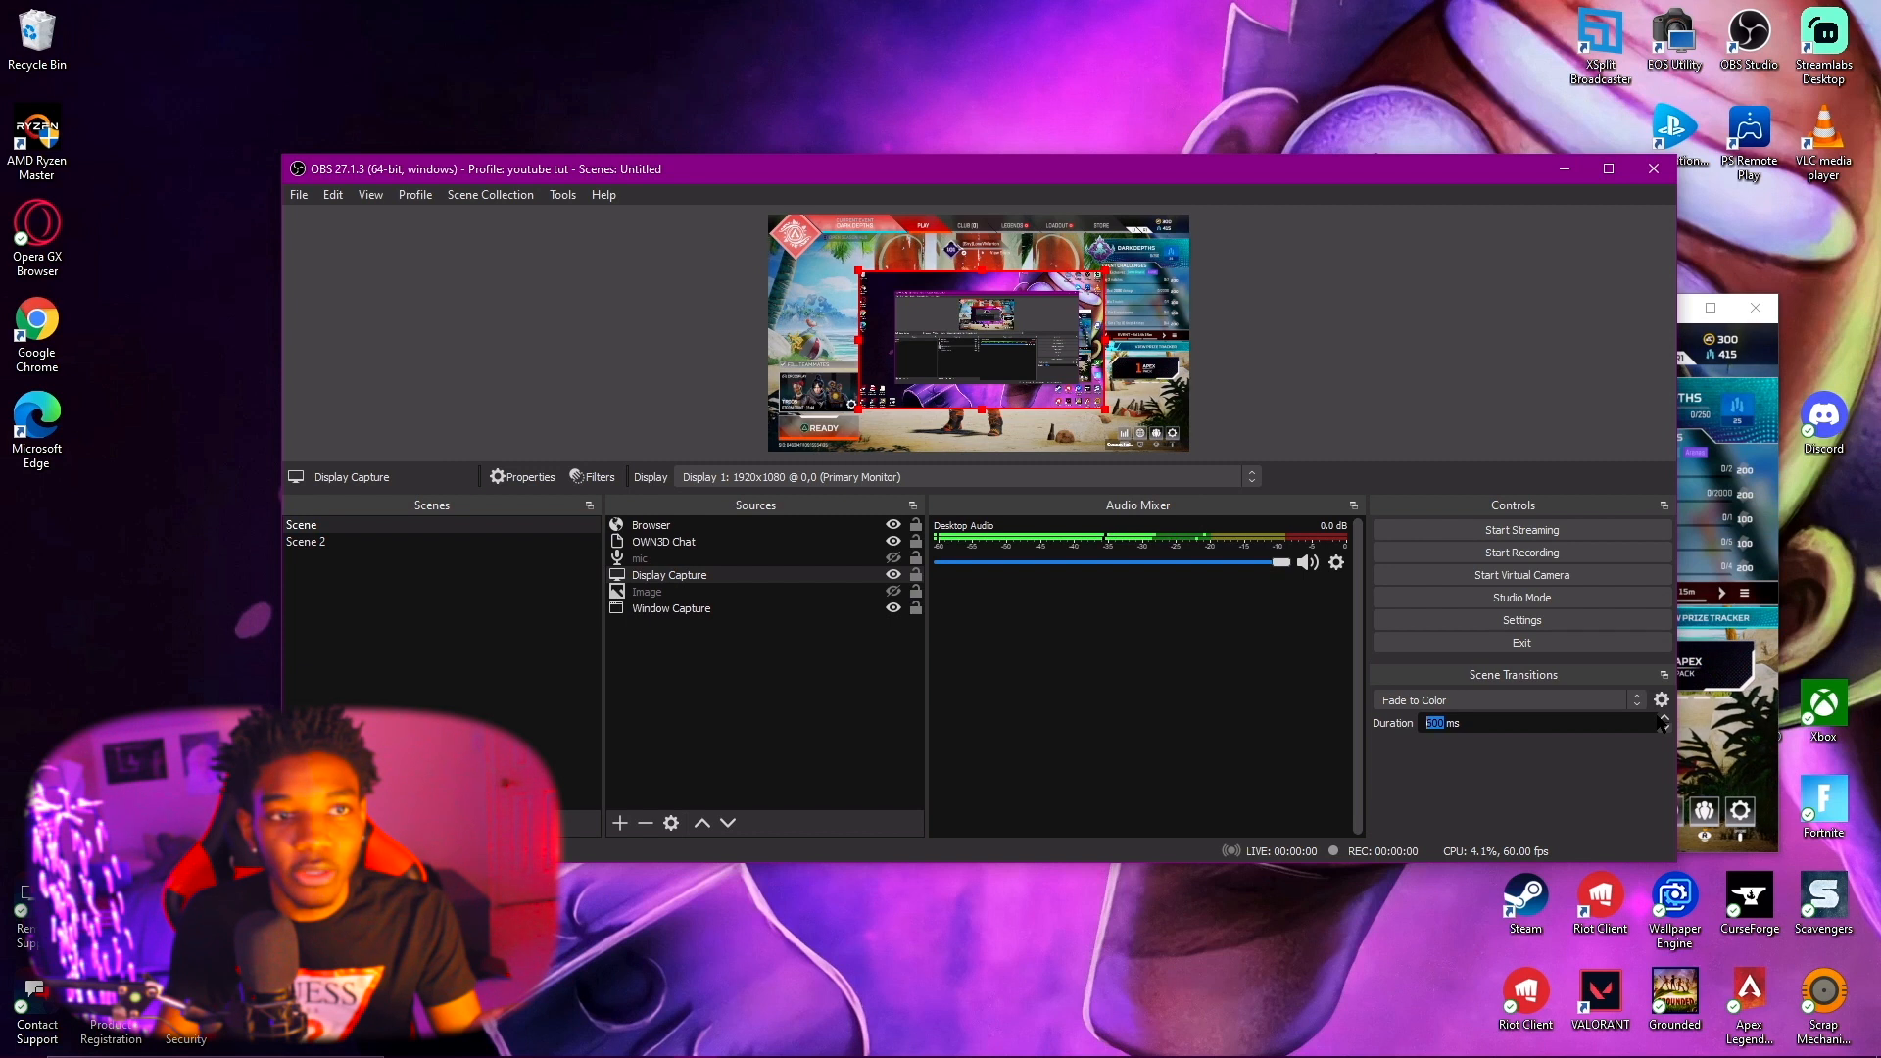
{"action": "left_click", "coordinate": [338, 542]}
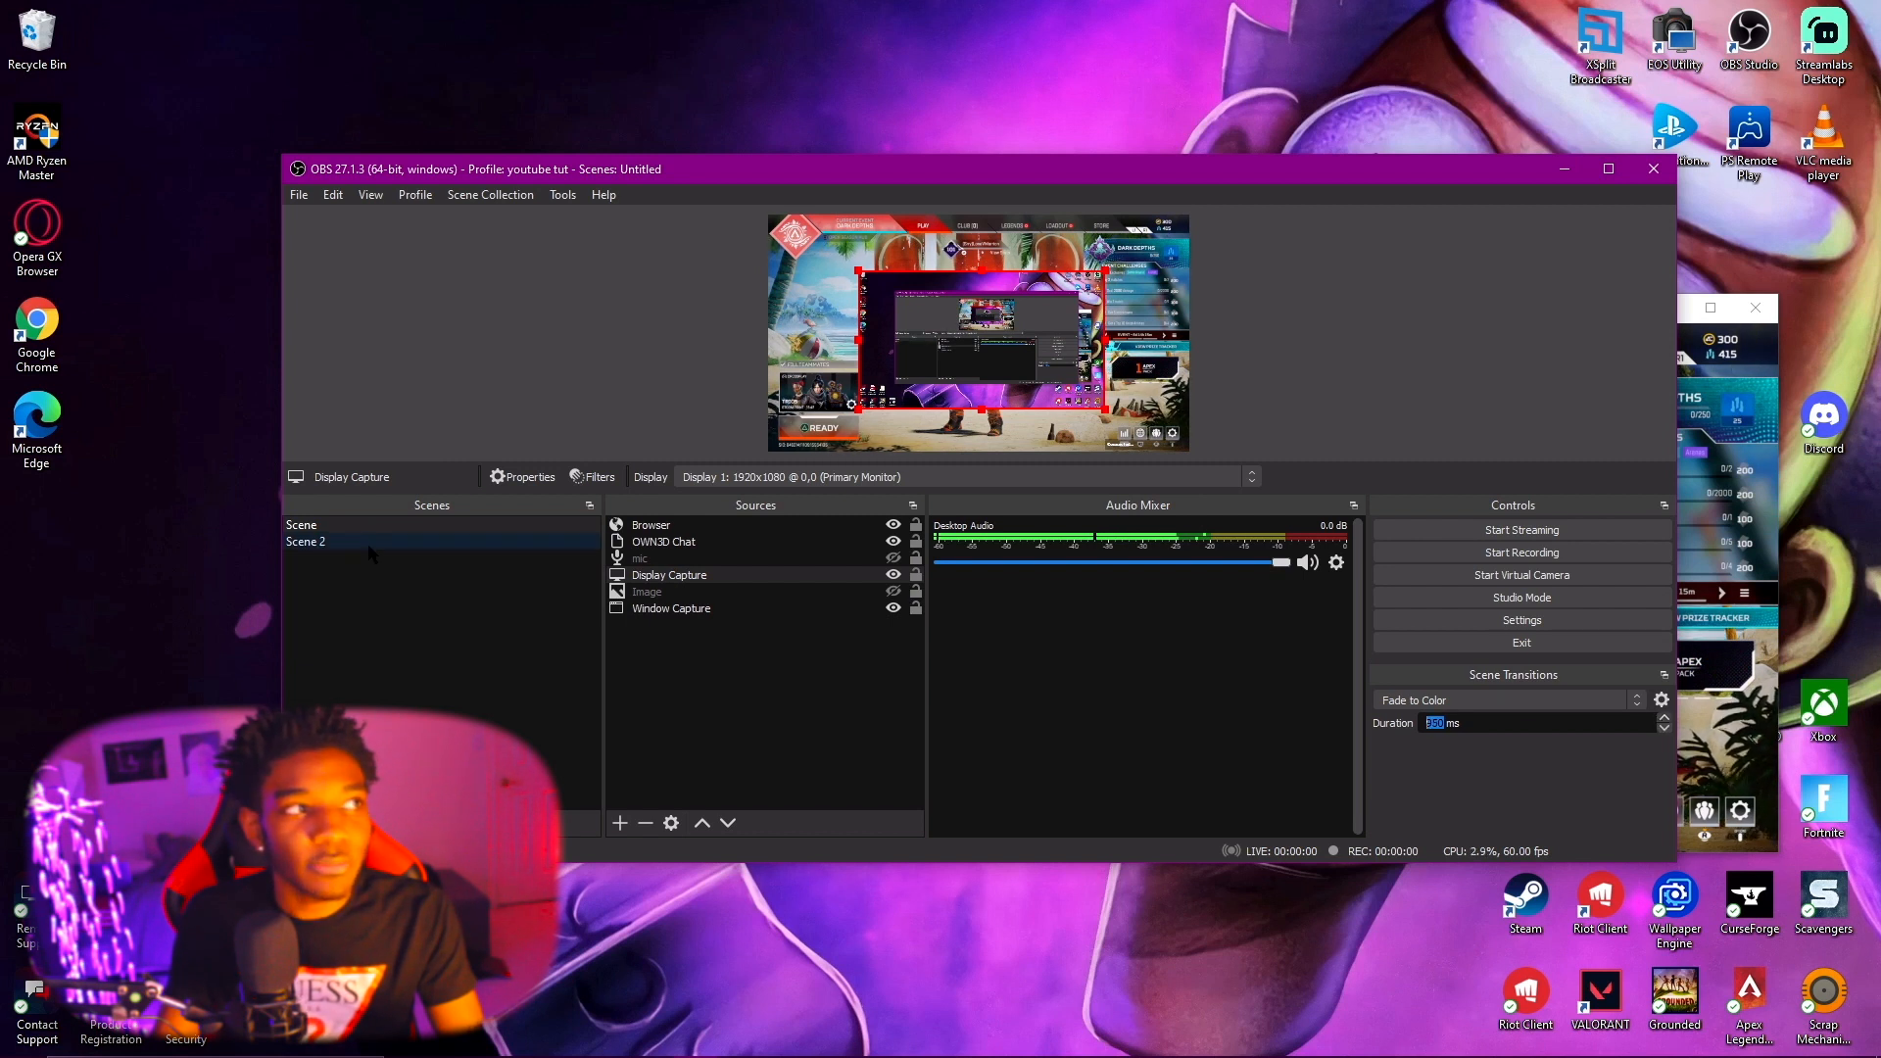
{"action": "left_click", "coordinate": [406, 526]}
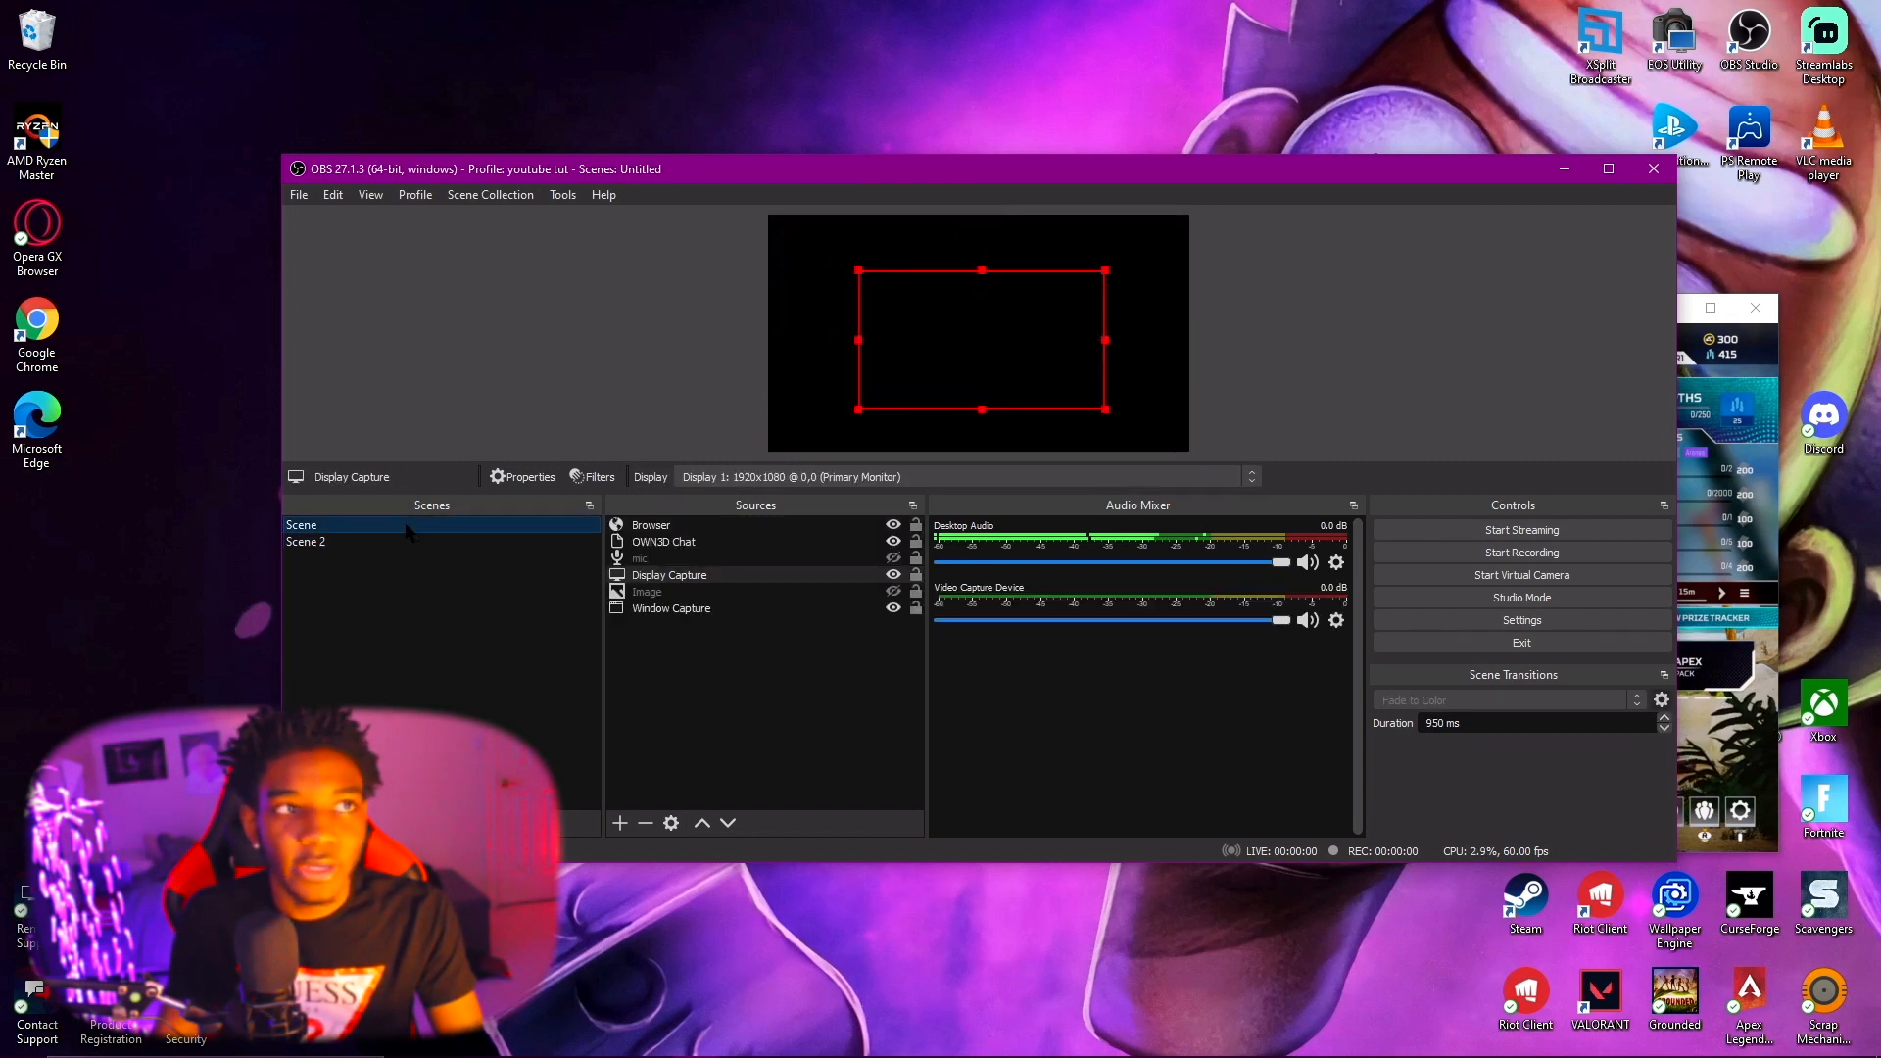
Set the transition duration to 50 ms and test it by switching between Scene 2 and Scene.
{"action": "left_click", "coordinate": [1664, 728]}
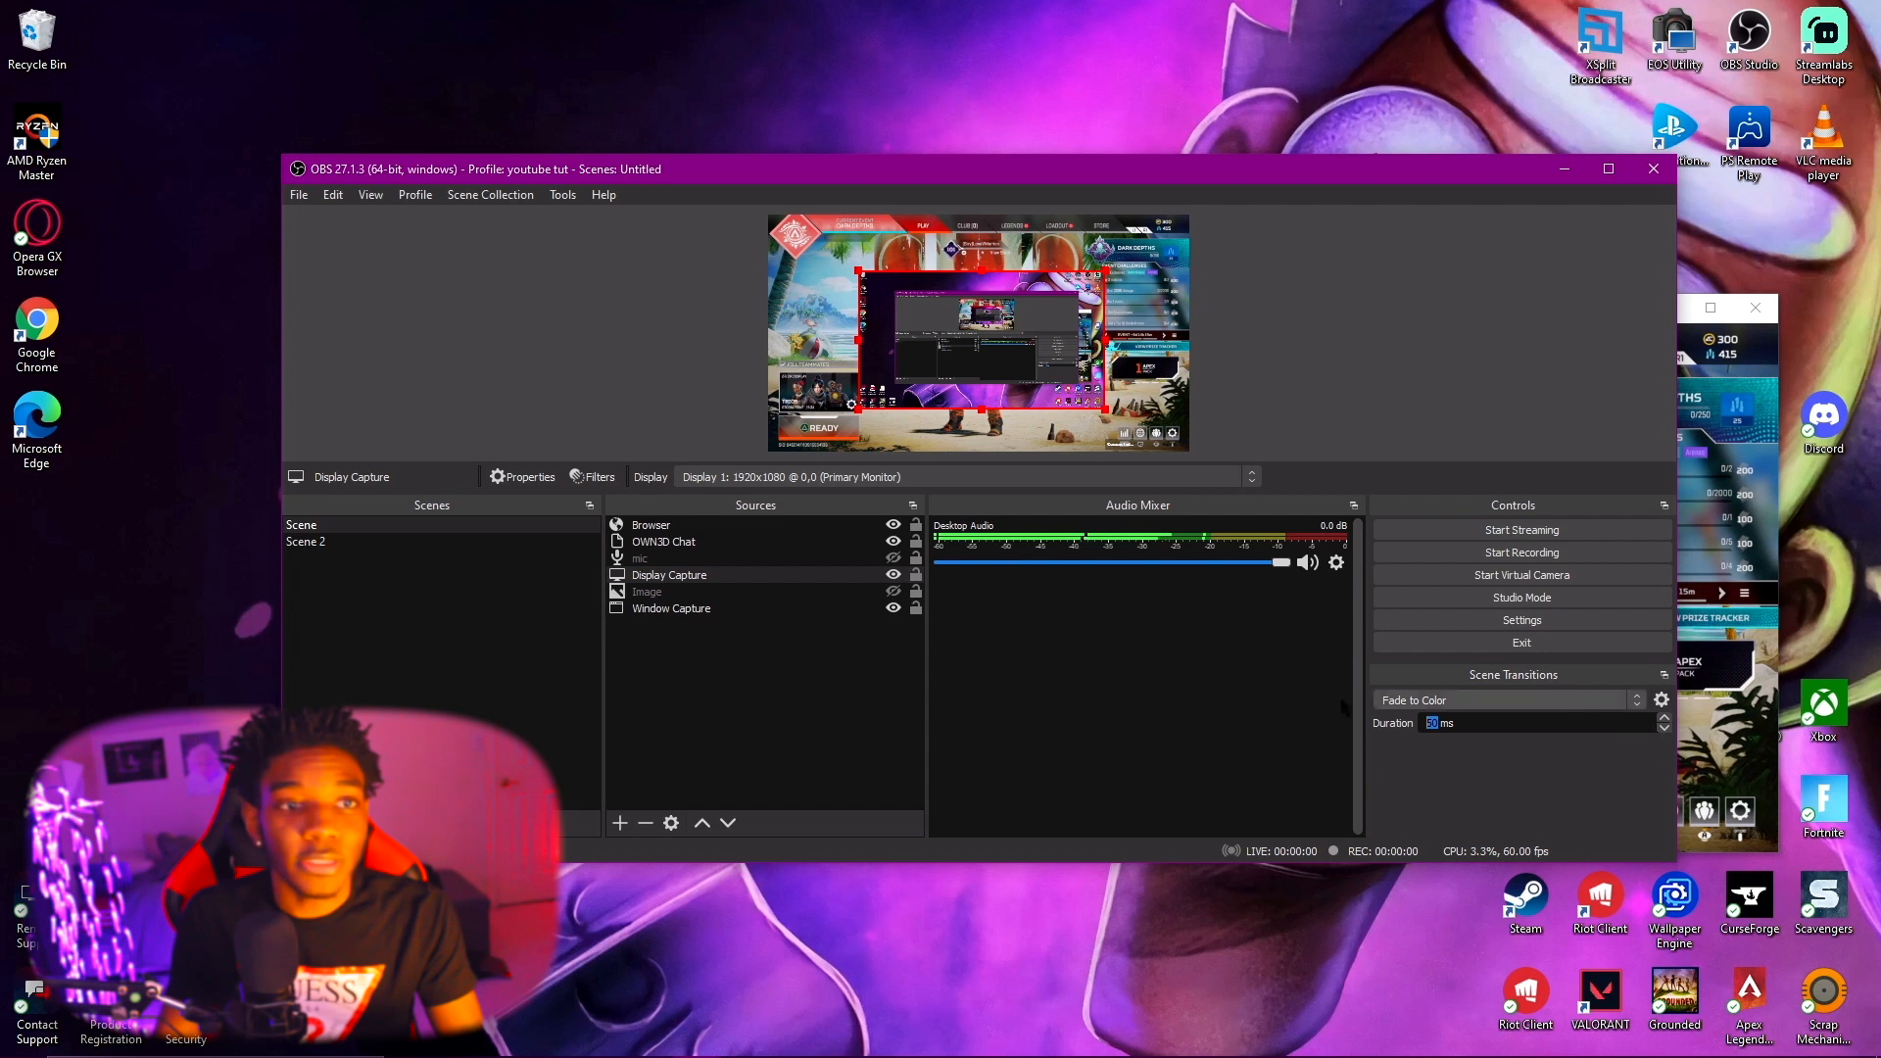
{"action": "left_click", "coordinate": [573, 541]}
{"action": "left_click", "coordinate": [571, 525]}
{"action": "left_click", "coordinate": [570, 540]}
{"action": "left_click", "coordinate": [568, 524]}
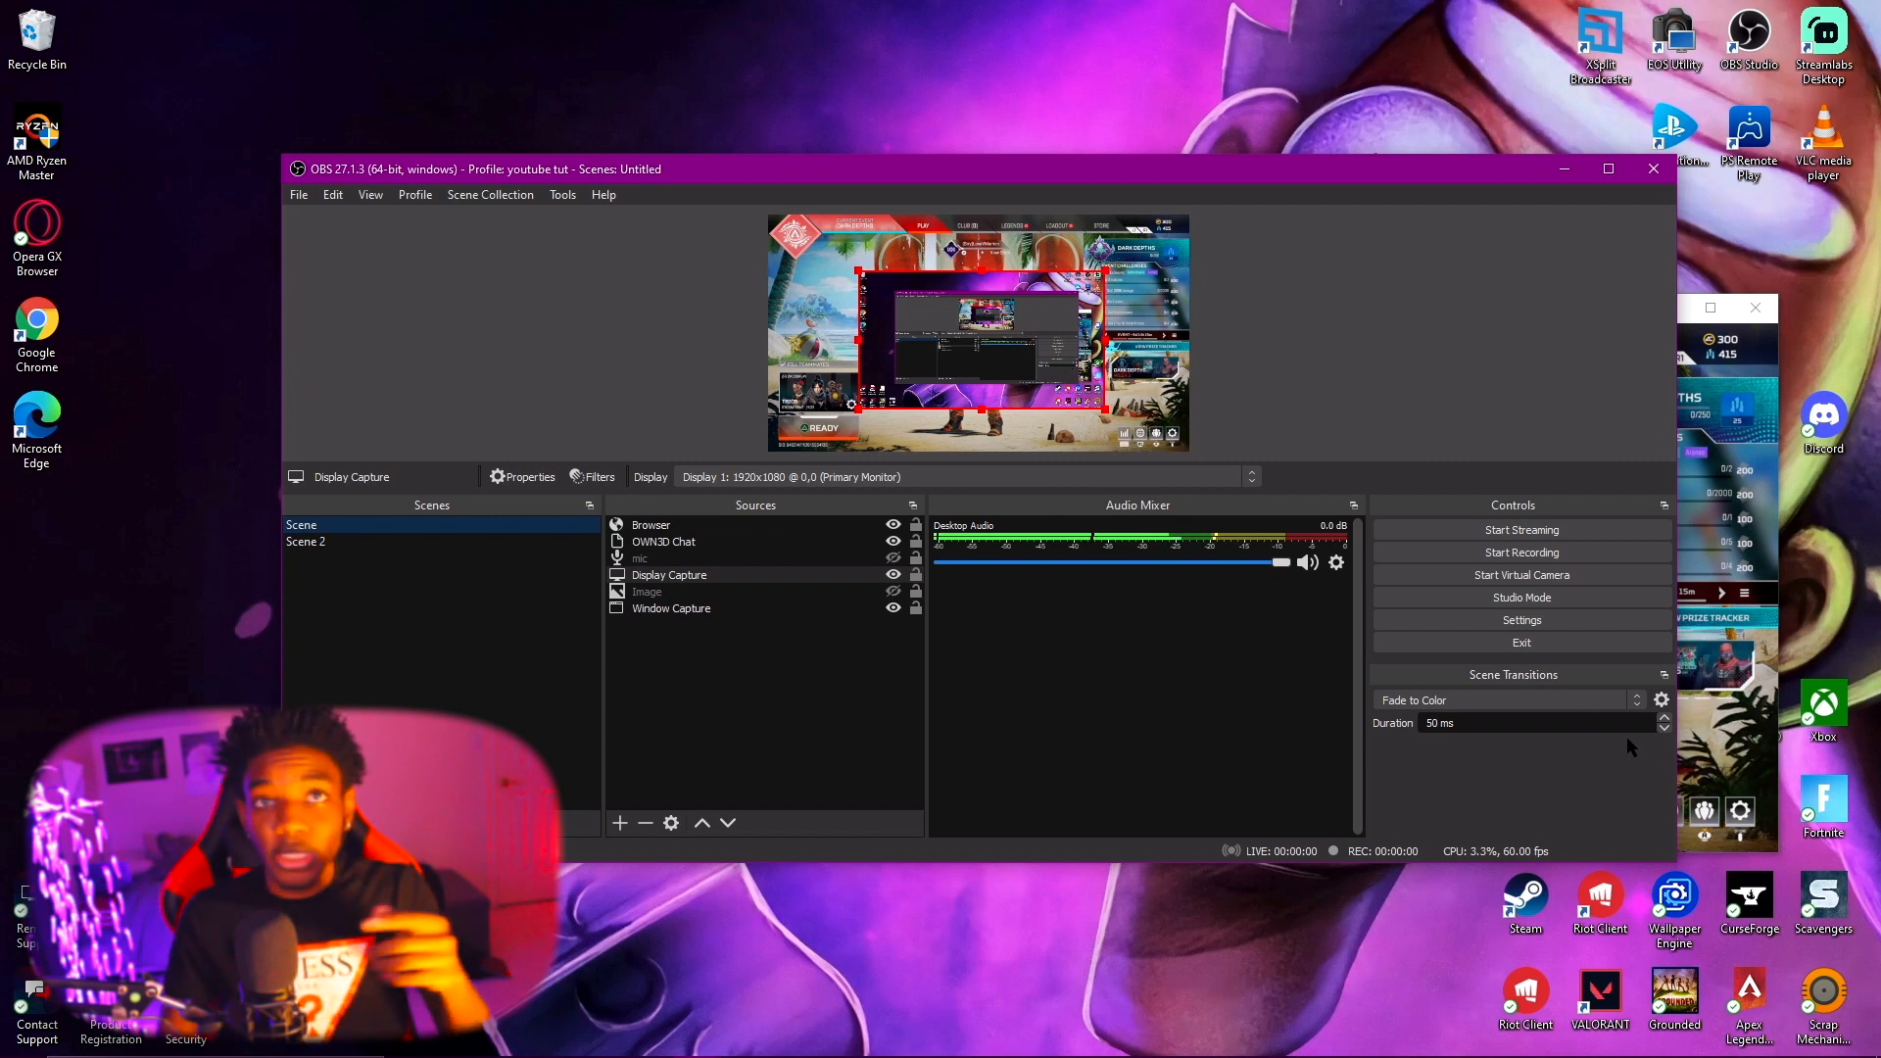
Switch to Streamlabs Desktop and look over the sources in the Live Scene.
{"action": "left_click", "coordinate": [1832, 78]}
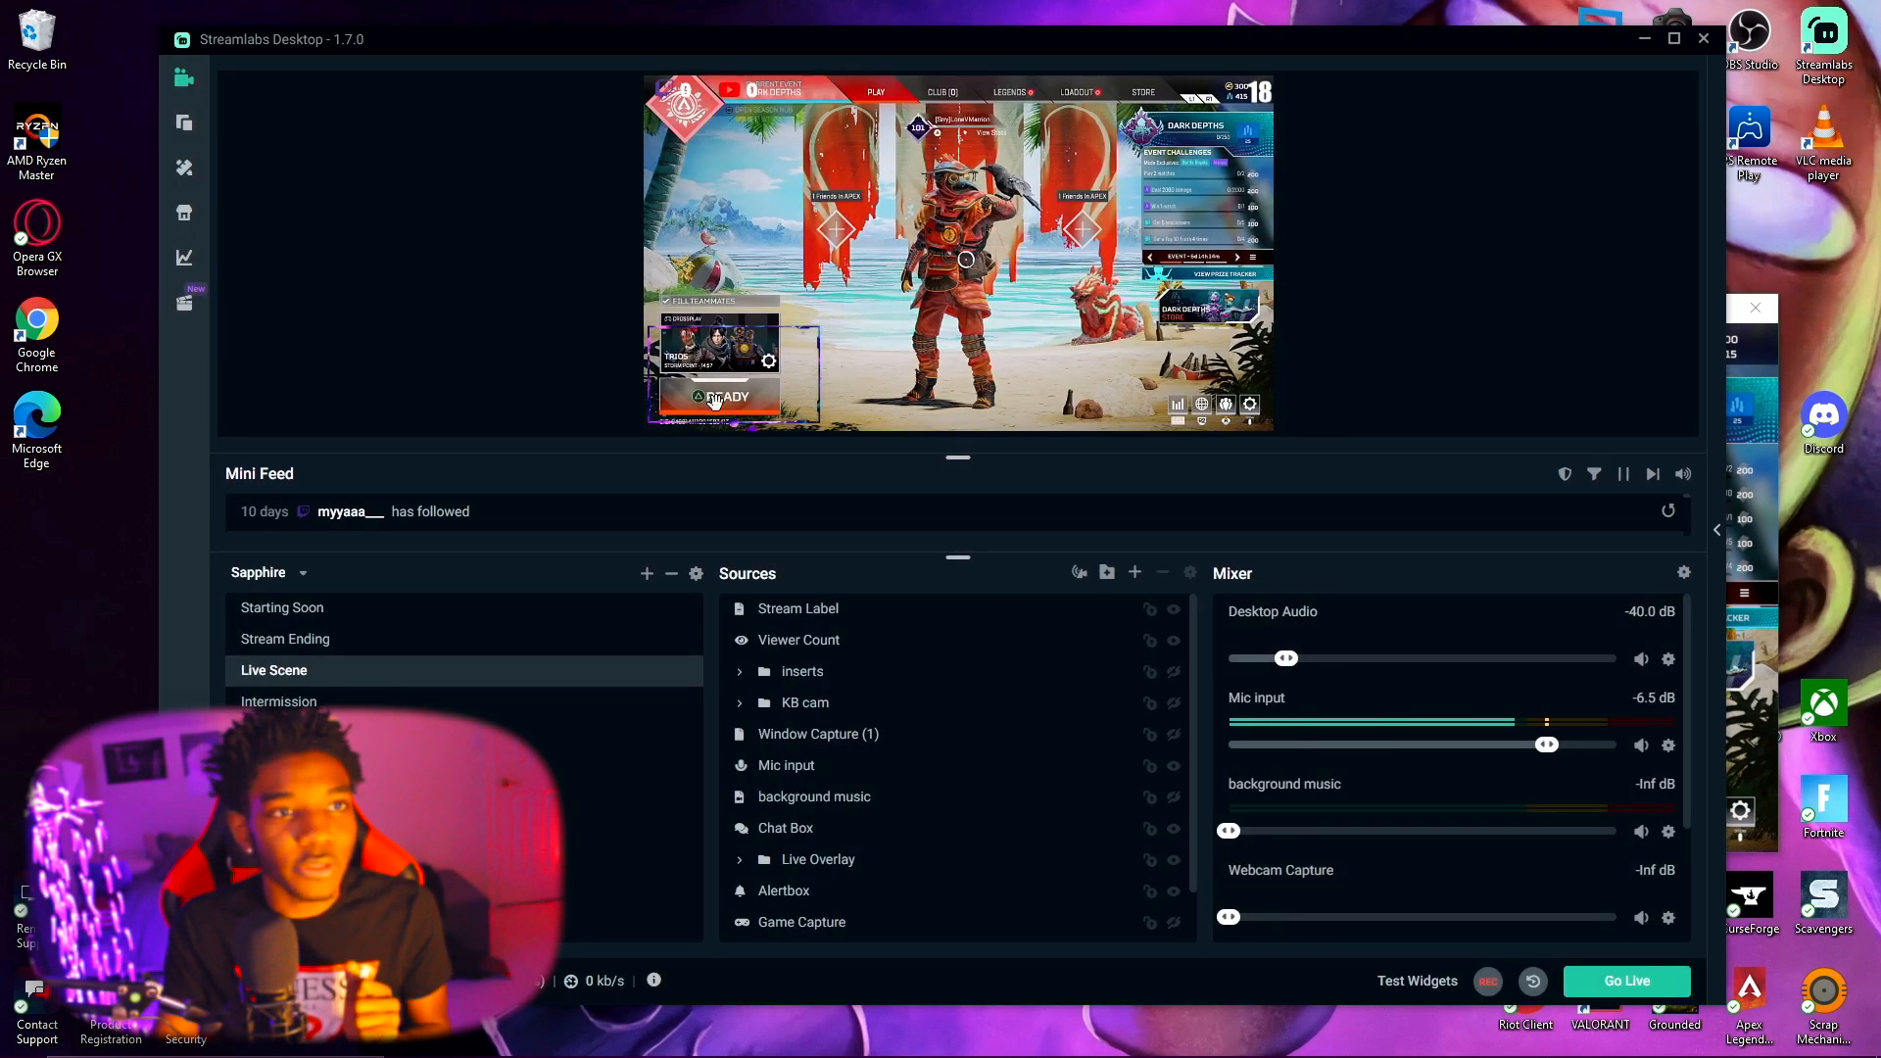
{"action": "scroll", "coordinate": [840, 771], "scroll_direction": "down", "scroll_amount": 2}
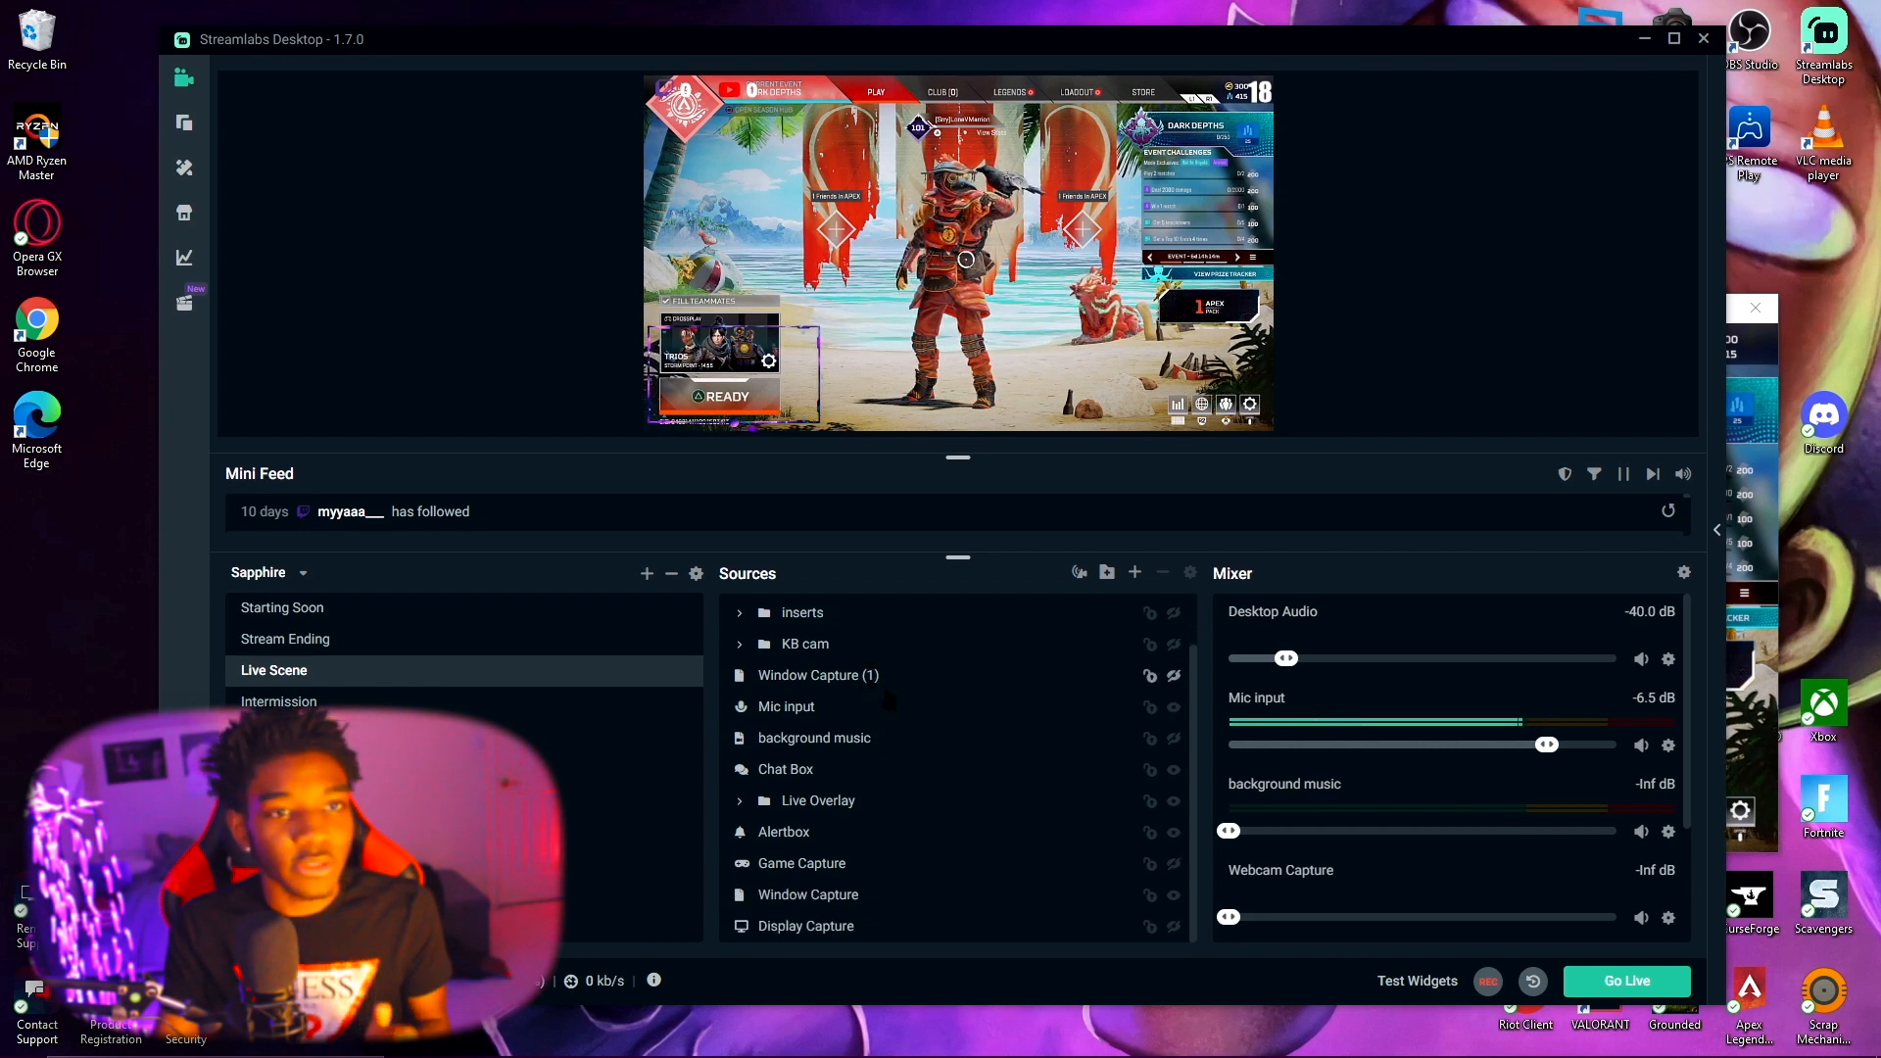
{"action": "scroll", "coordinate": [887, 699], "scroll_direction": "up", "scroll_amount": 2}
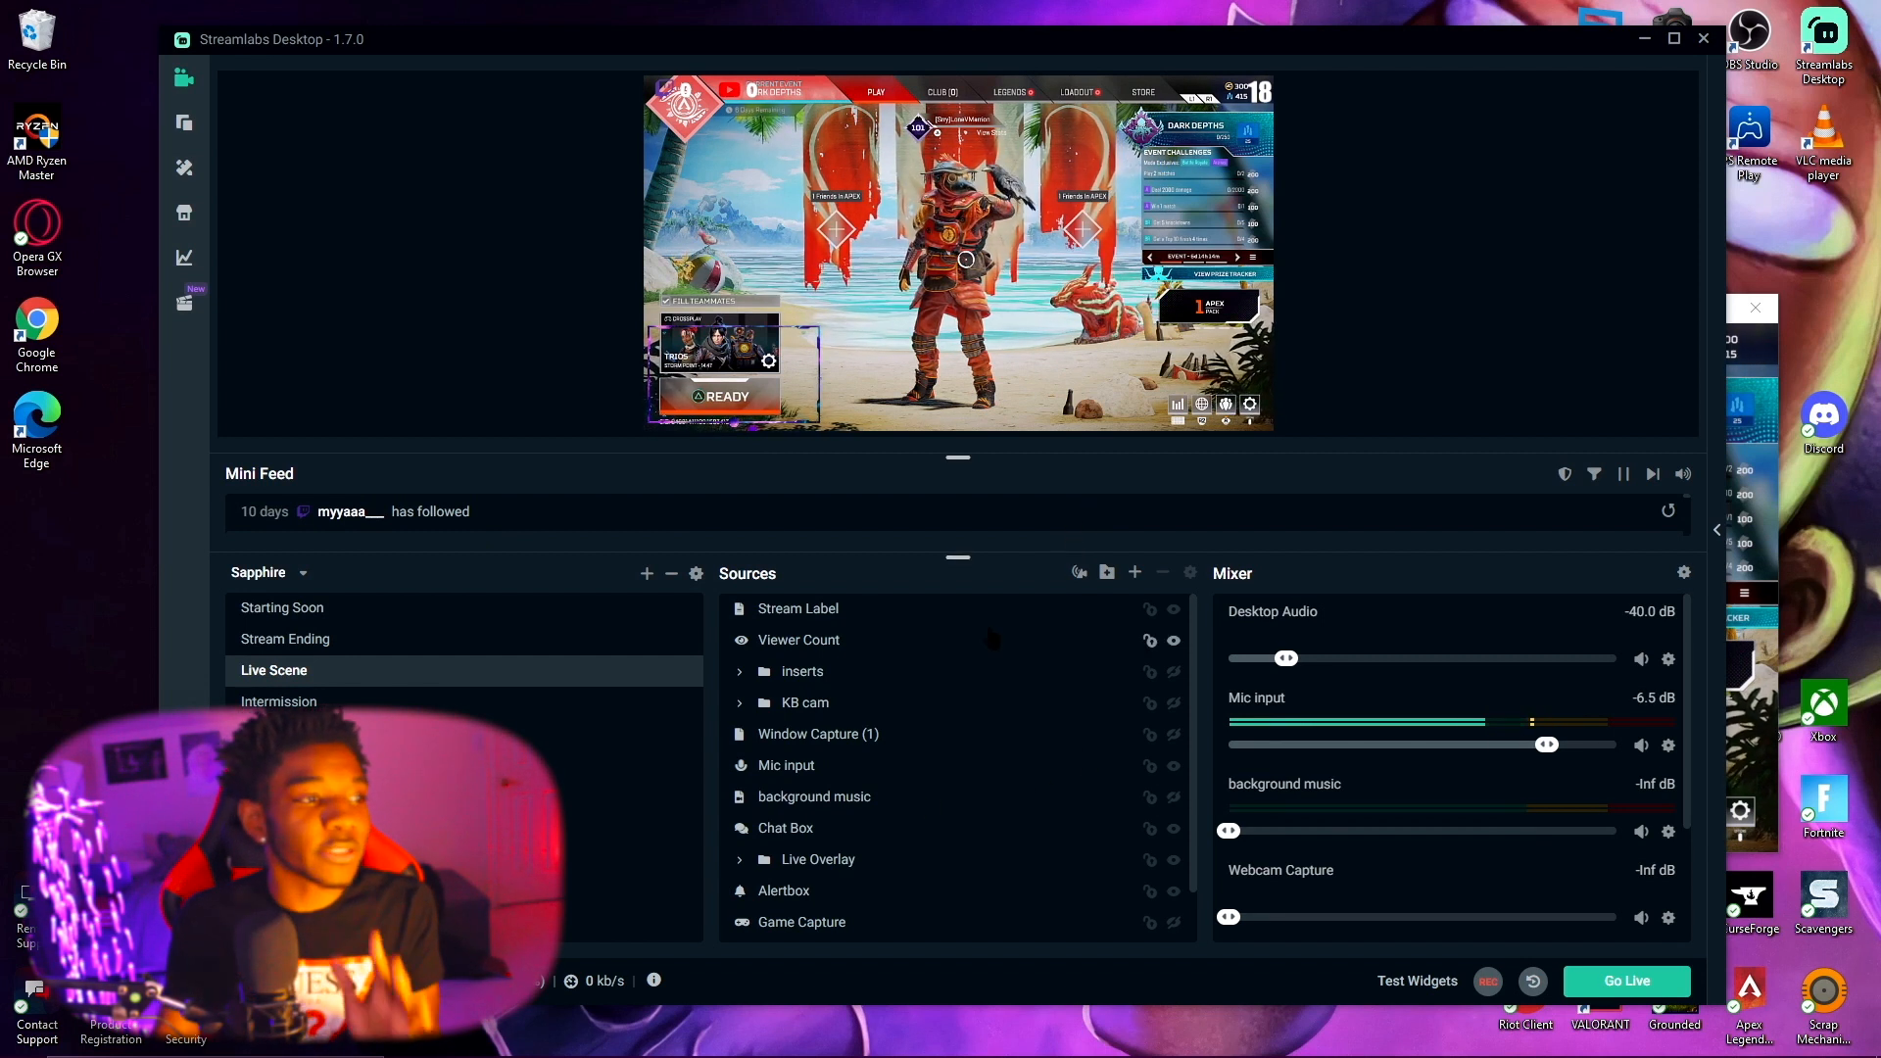
Look through the General and Widgets source types available to add, and close Streamlabs Desktop without adding any.
{"action": "left_click", "coordinate": [1134, 576]}
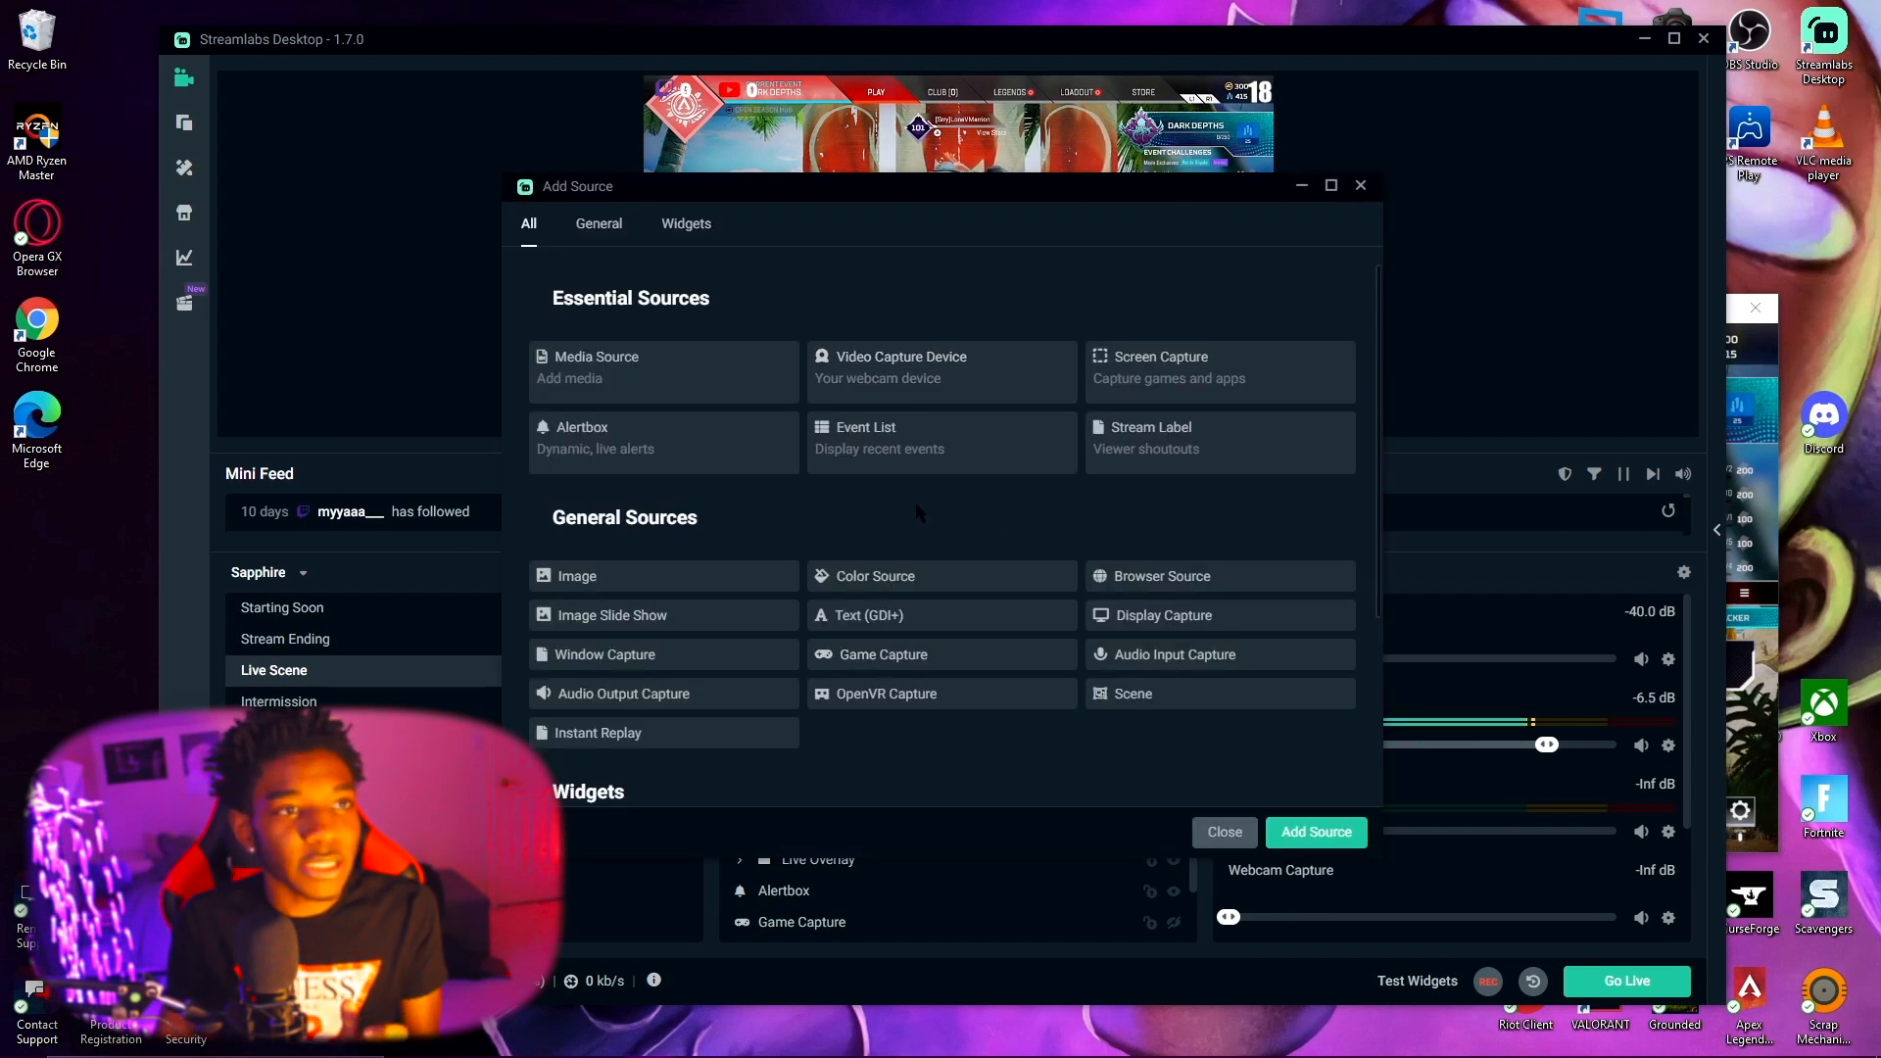
{"action": "left_click", "coordinate": [617, 225]}
{"action": "left_click", "coordinate": [686, 223]}
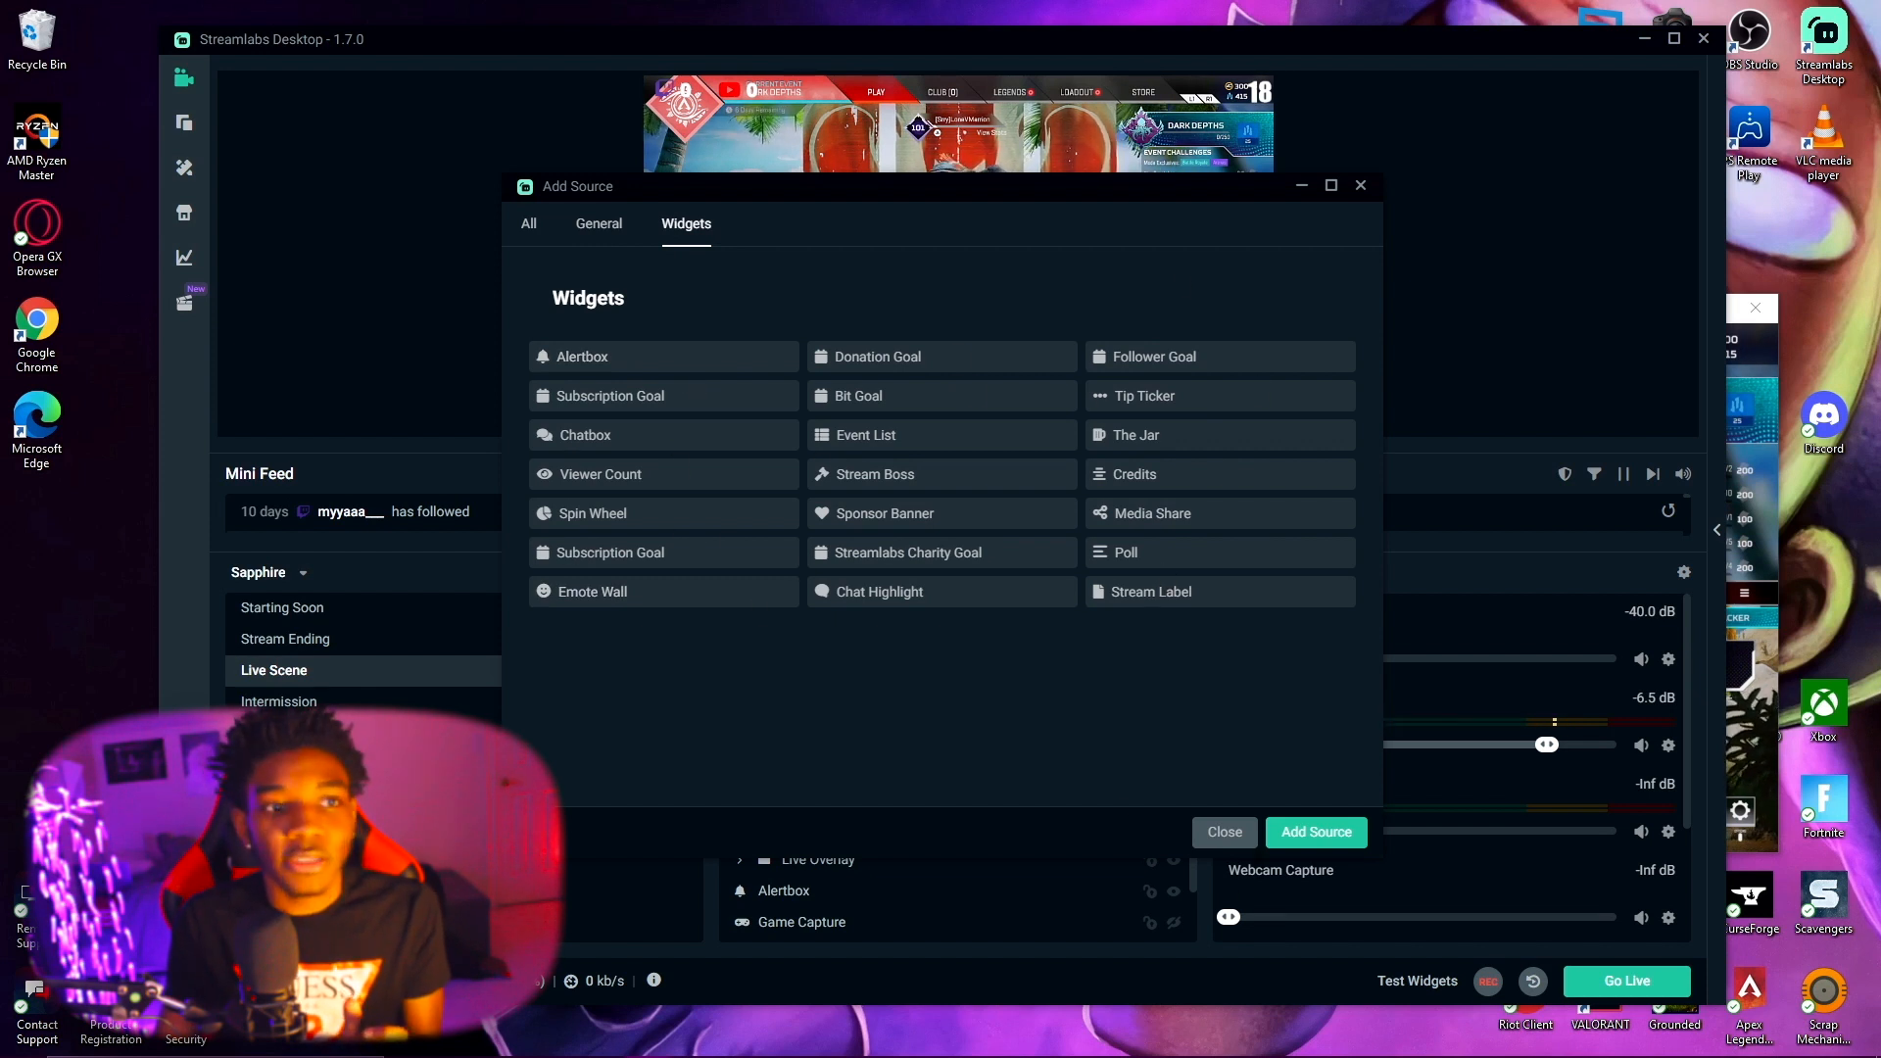
{"action": "left_click", "coordinate": [1224, 832]}
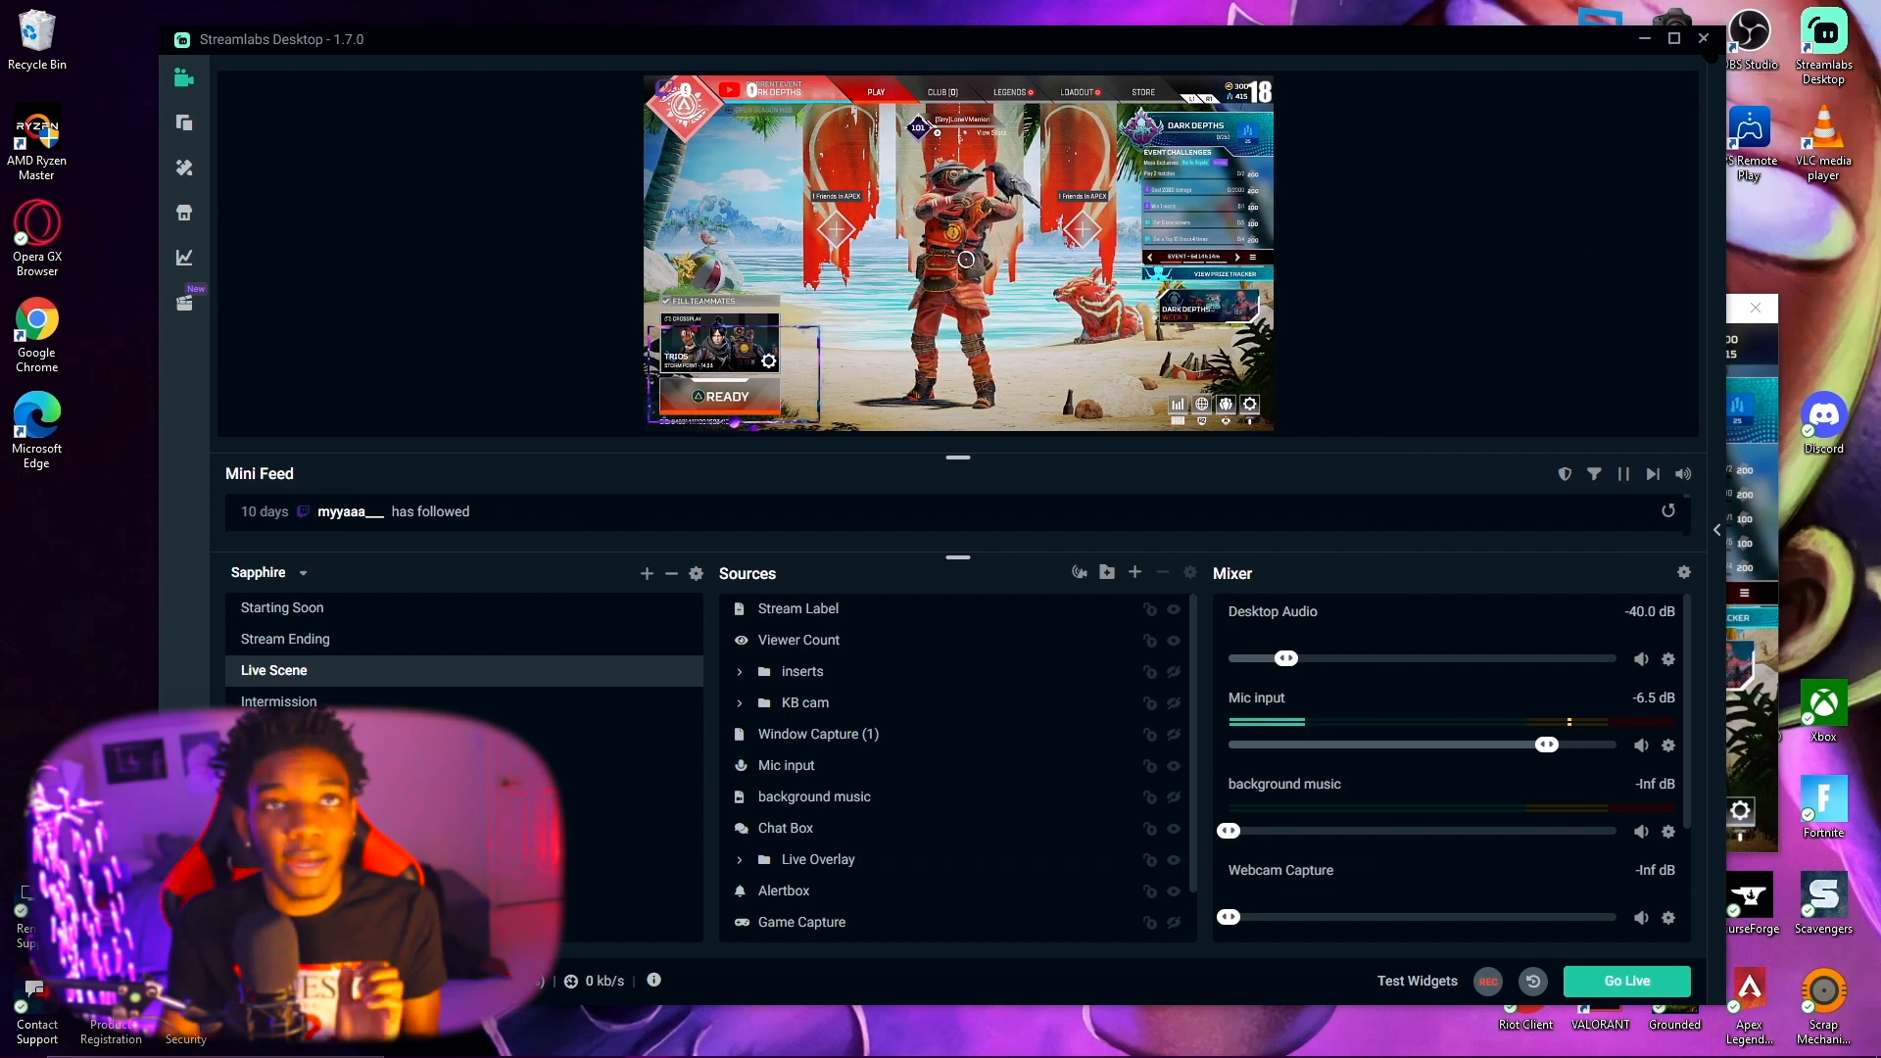
{"action": "left_click", "coordinate": [1704, 38]}
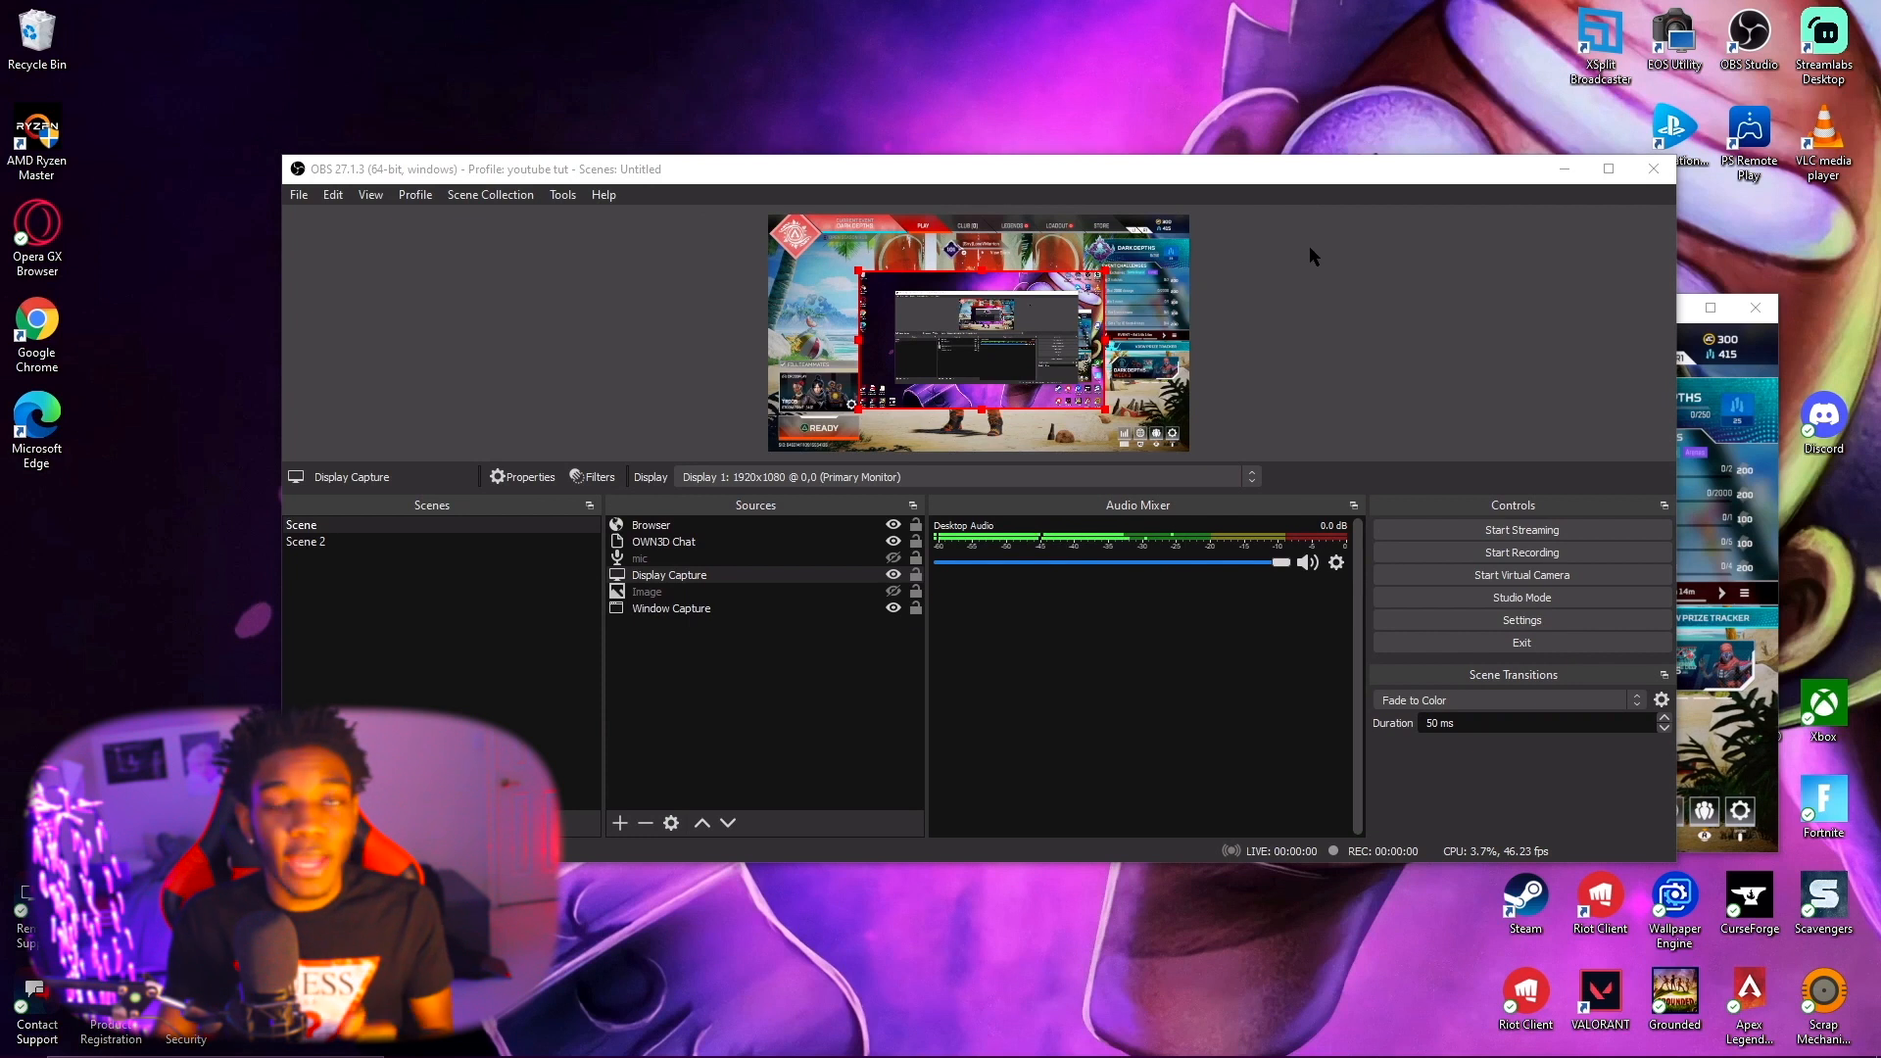